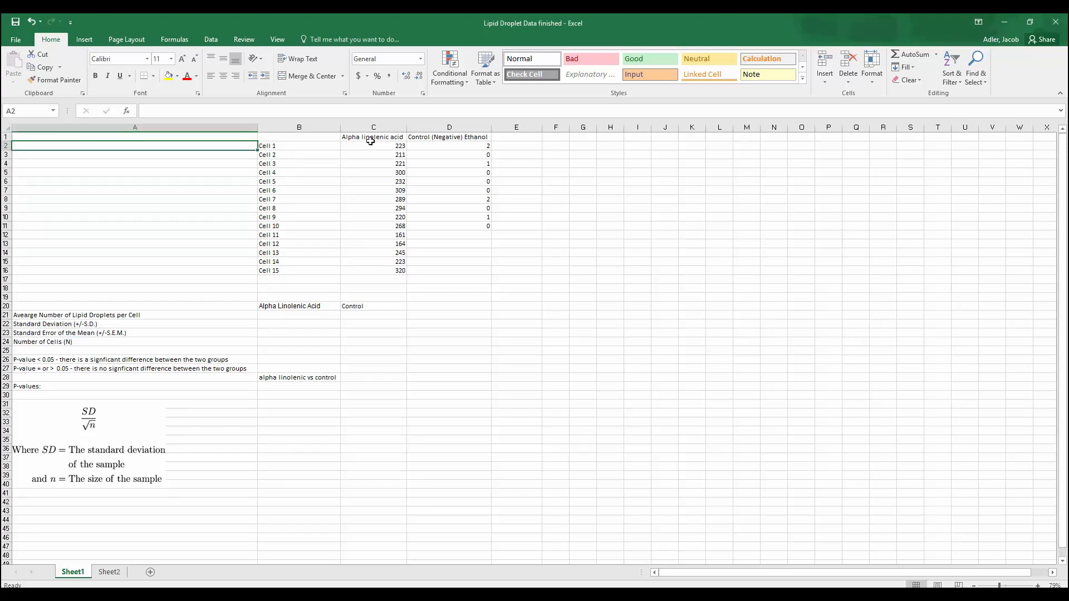
- Examine the lipid droplet counts per cell in the alpha linolenic acid and ethanol control columns
click(373, 138)
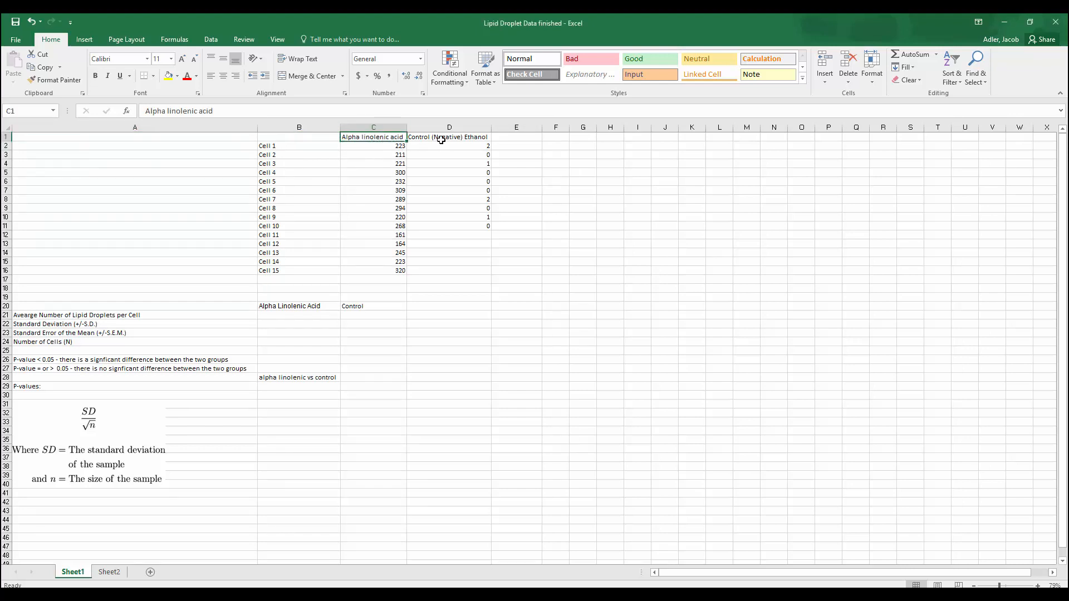
click(419, 137)
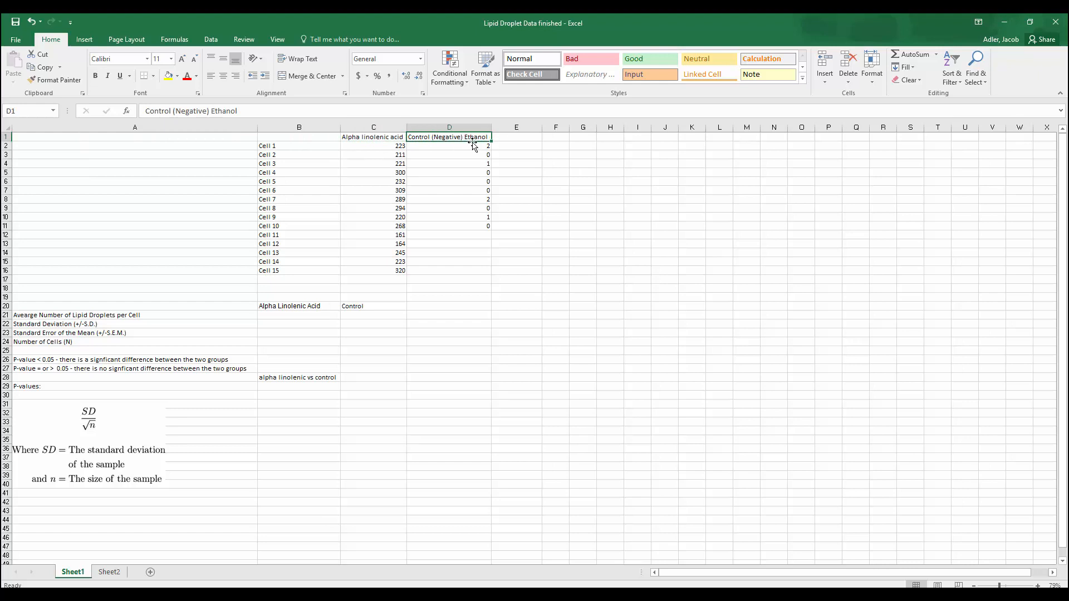
click(541, 136)
click(547, 137)
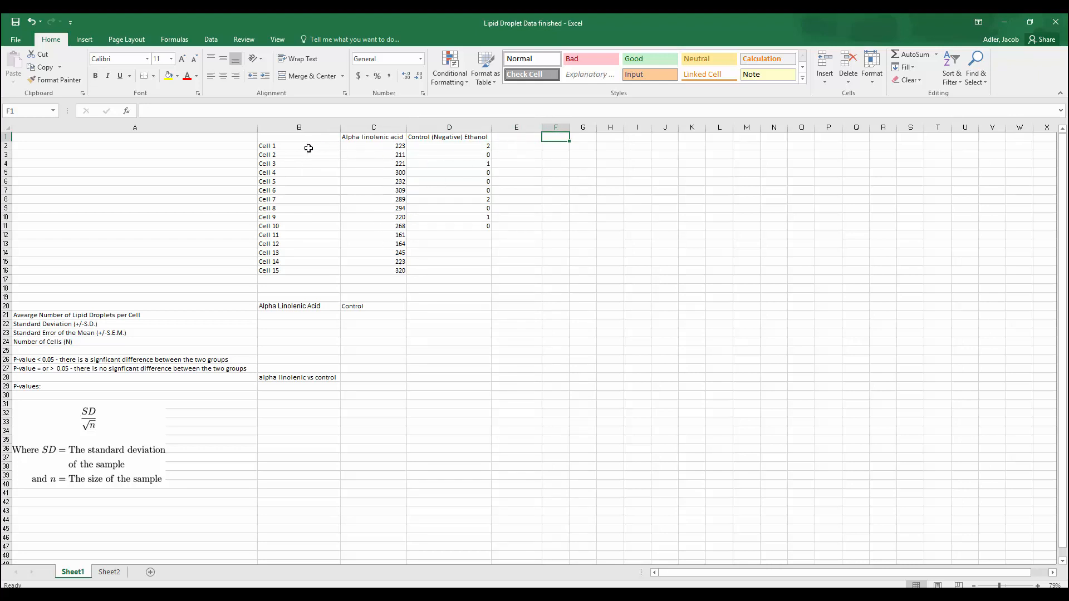
click(306, 146)
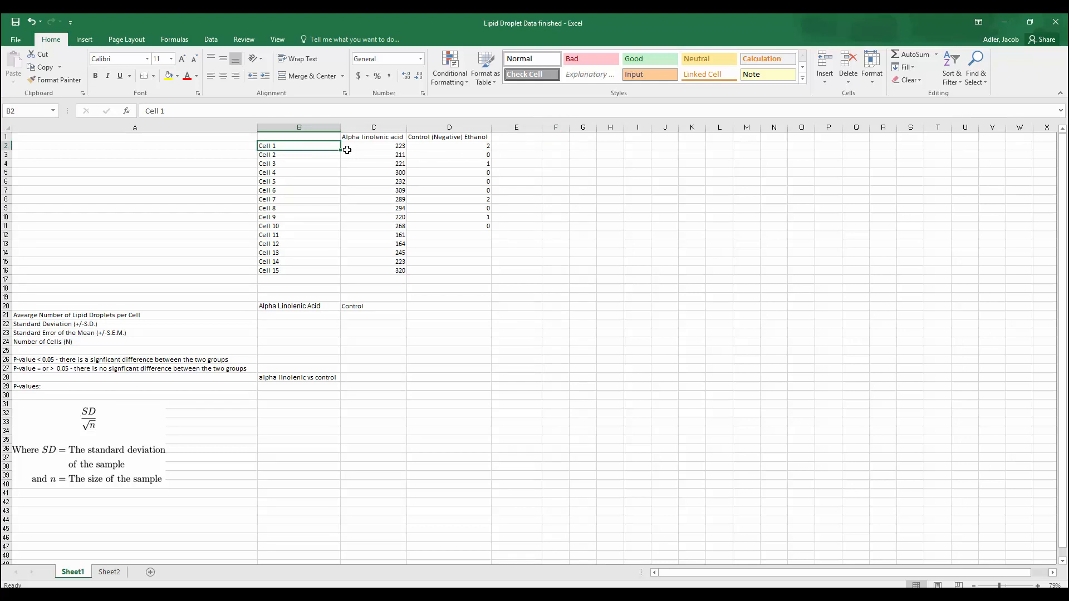
click(376, 137)
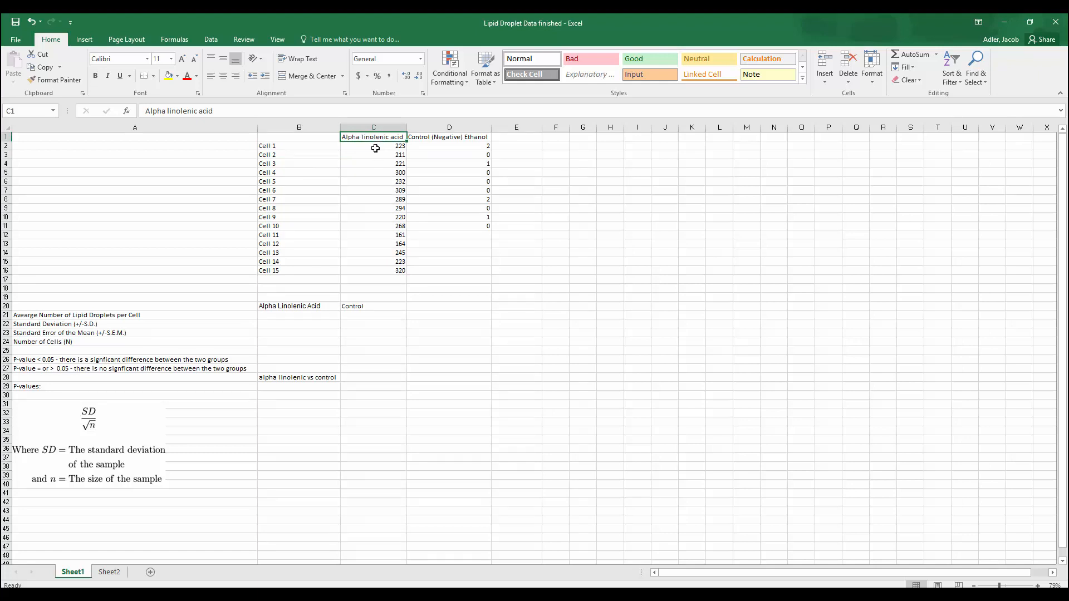
click(376, 148)
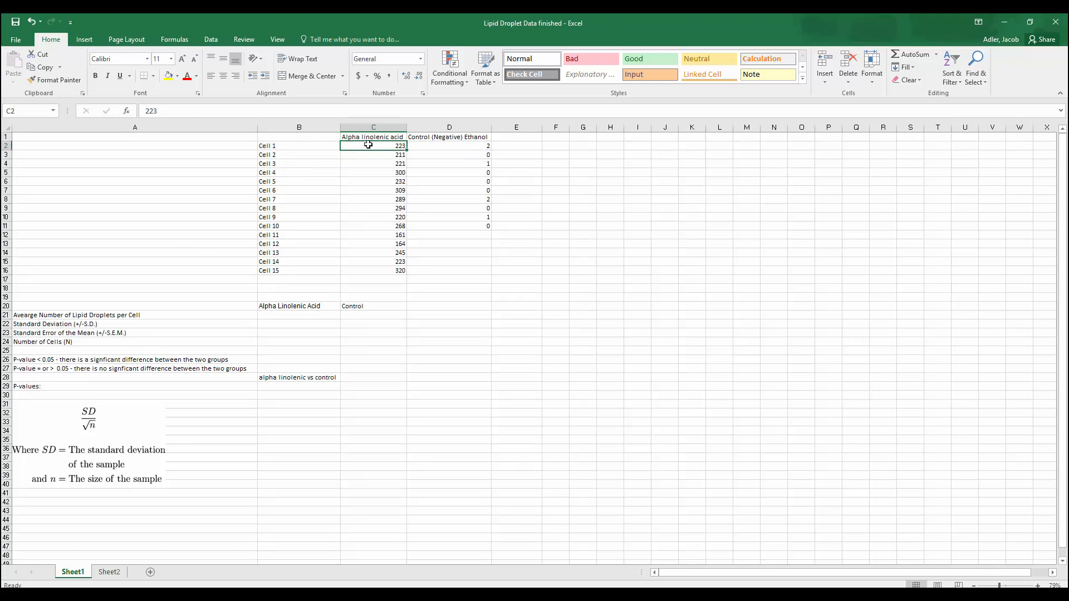
click(287, 147)
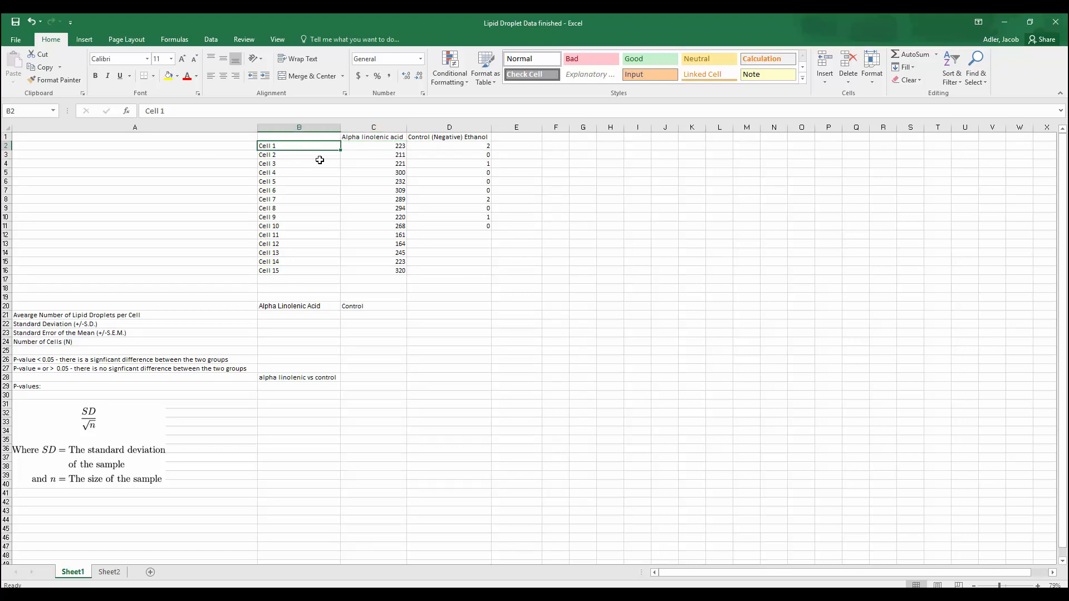
click(357, 157)
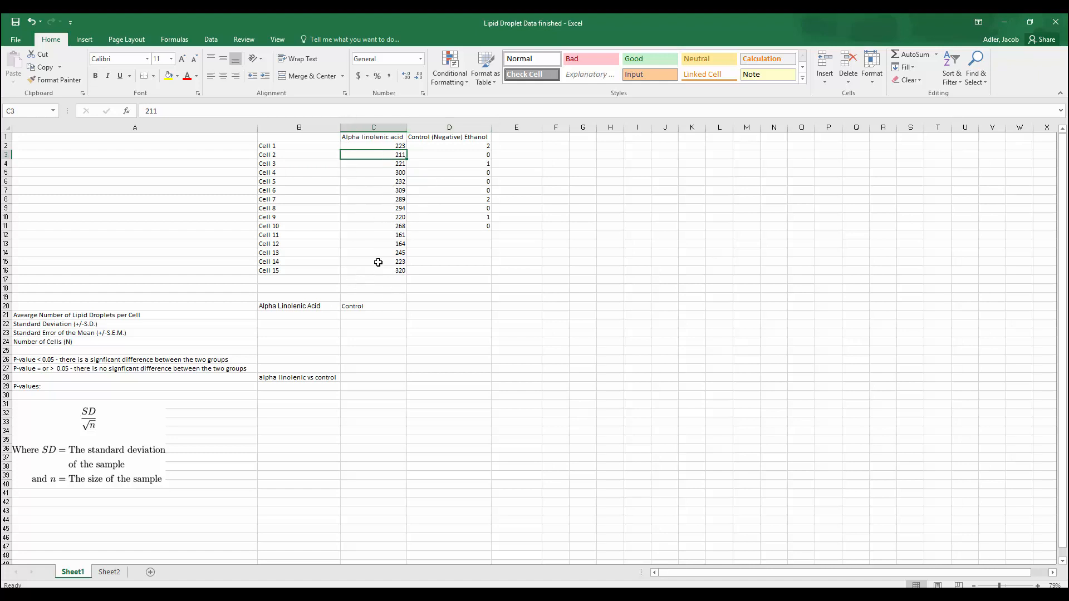
click(454, 143)
drag(454, 142, 445, 227)
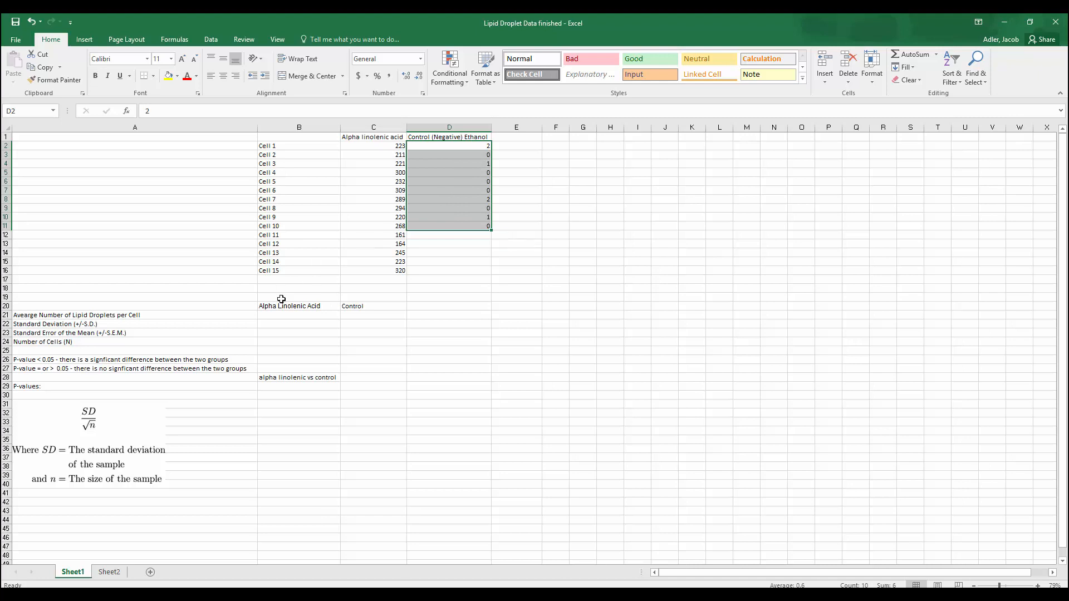
- Enter the Number of Cells (N) as 15 for Alpha Linolenic Acid and 10 for Control
click(276, 342)
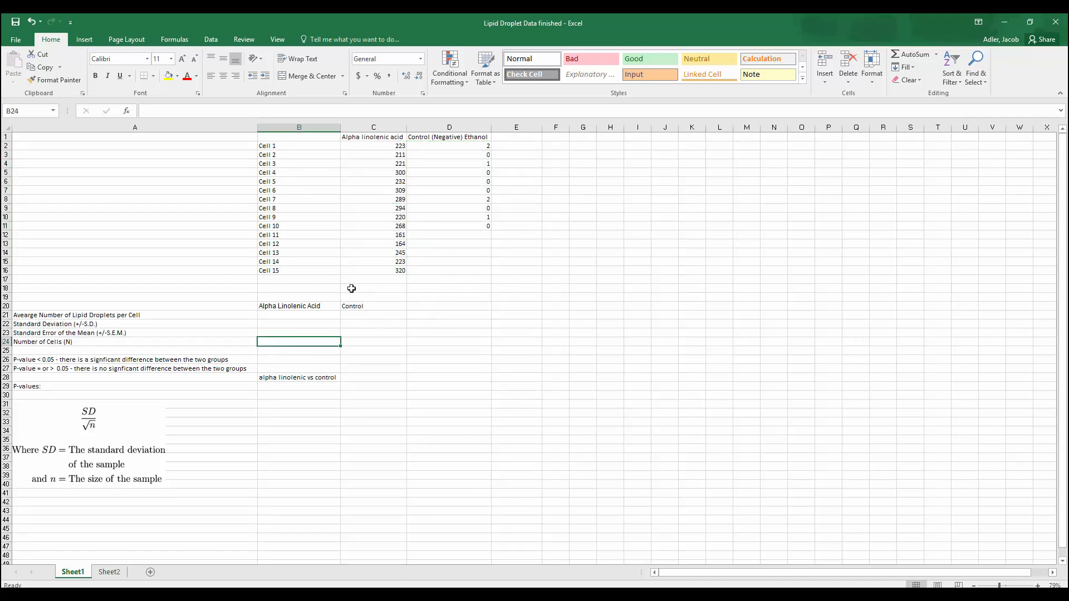
text(15)
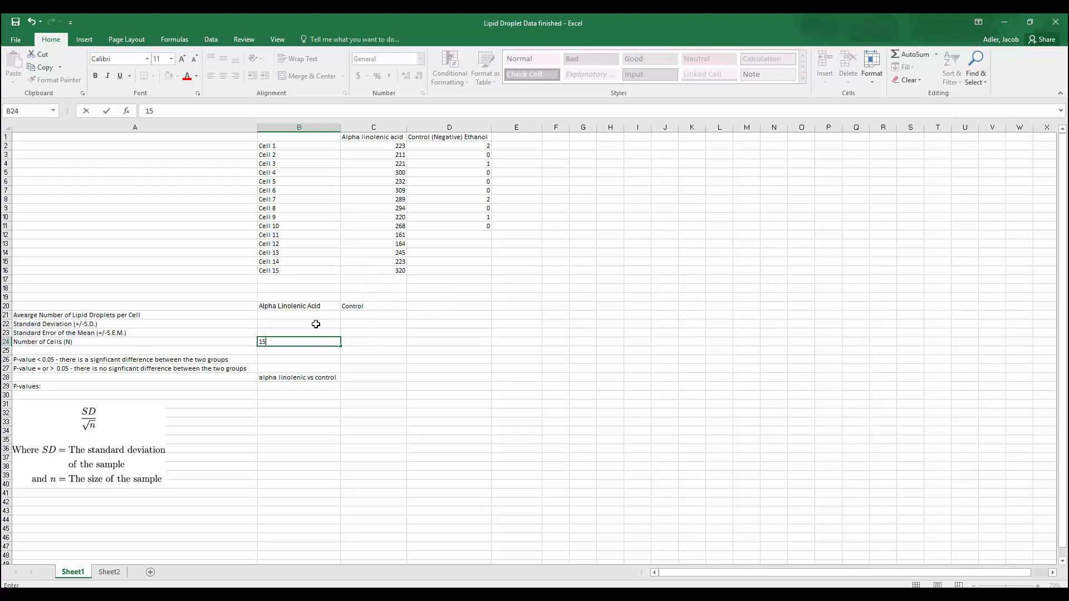
key(Tab)
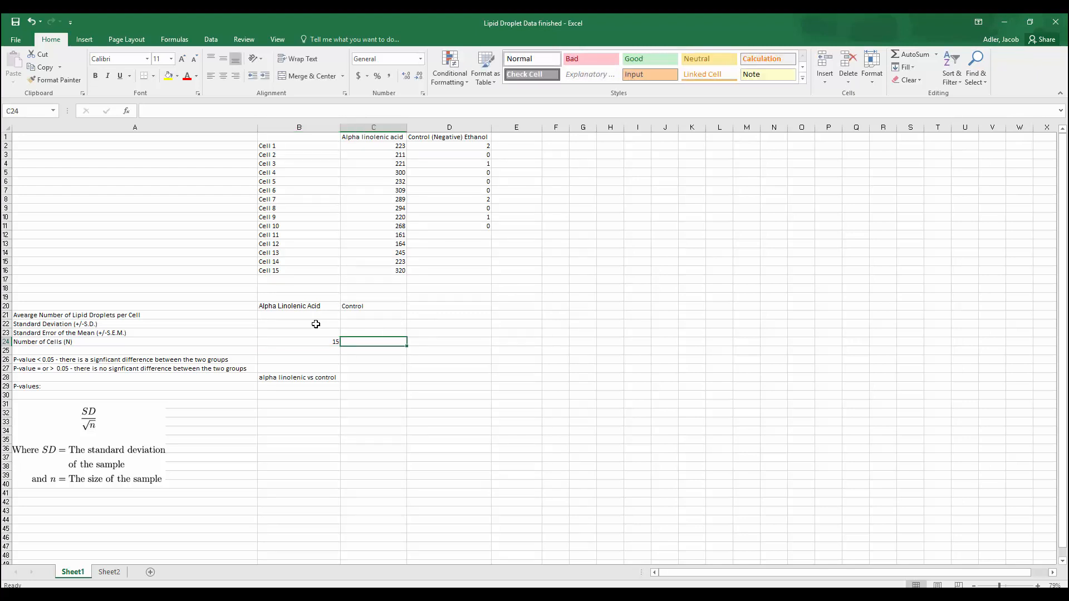
text(10)
key(Up)
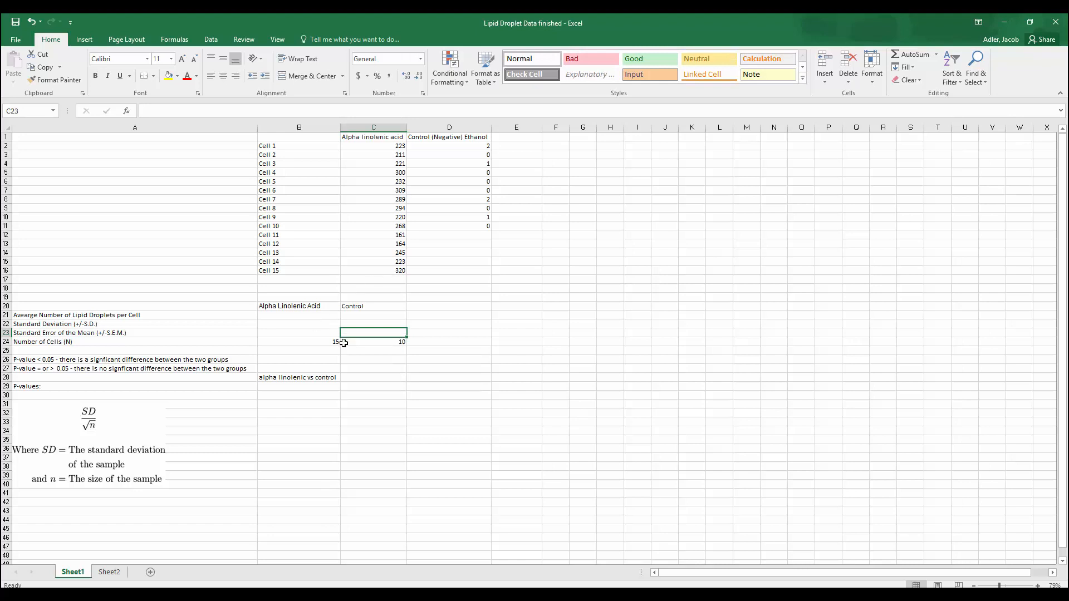
- Try to replace the Alpha Linolenic Acid number of cells in B24 with the formula =count
click(334, 342)
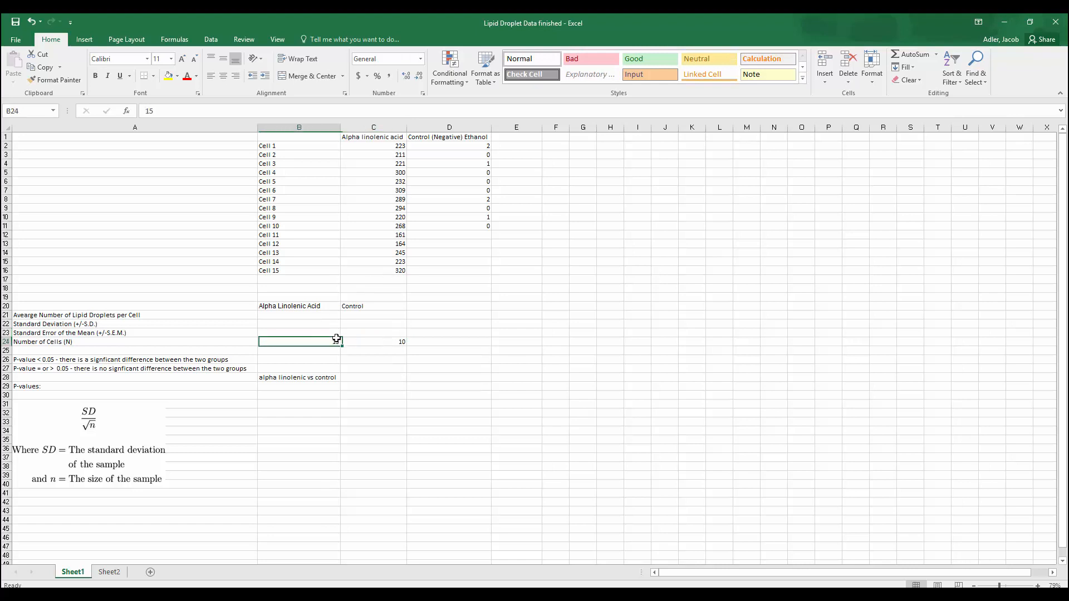
click(397, 144)
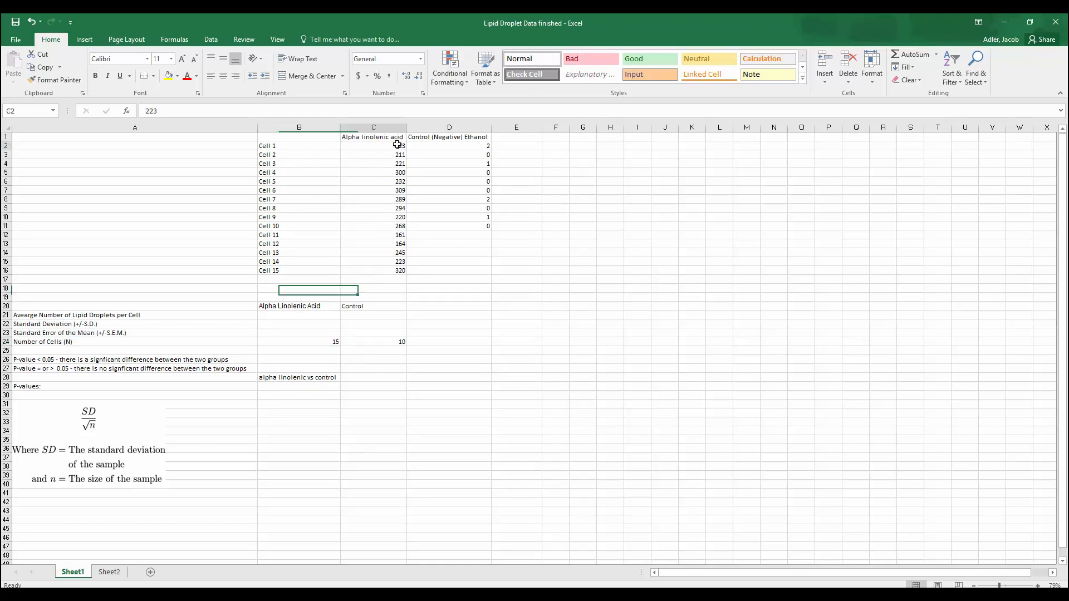
click(323, 343)
double_click(322, 343)
drag(323, 343, 341, 343)
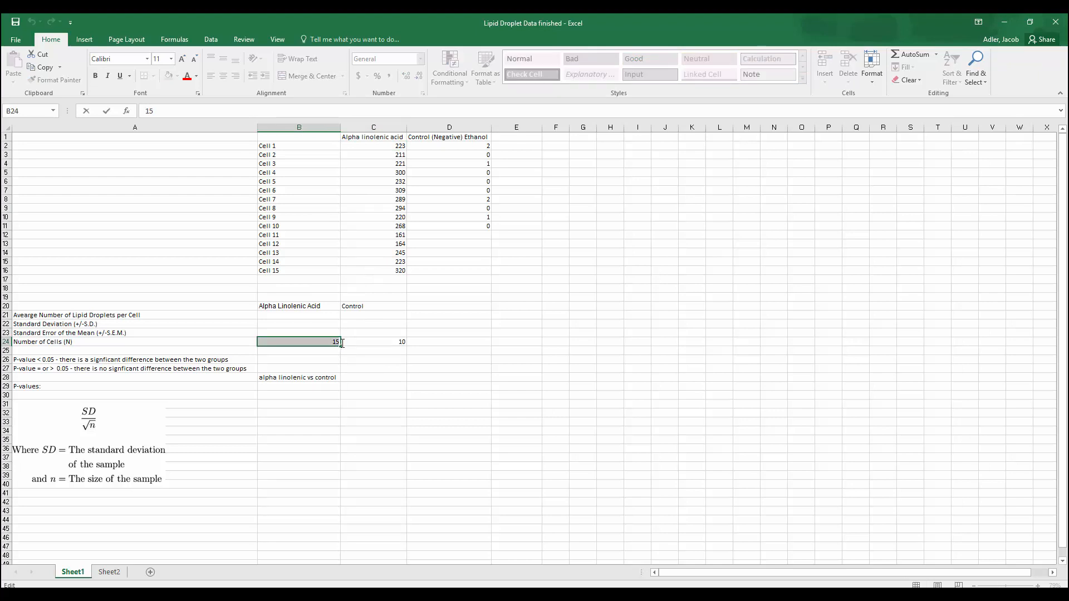
text(=)
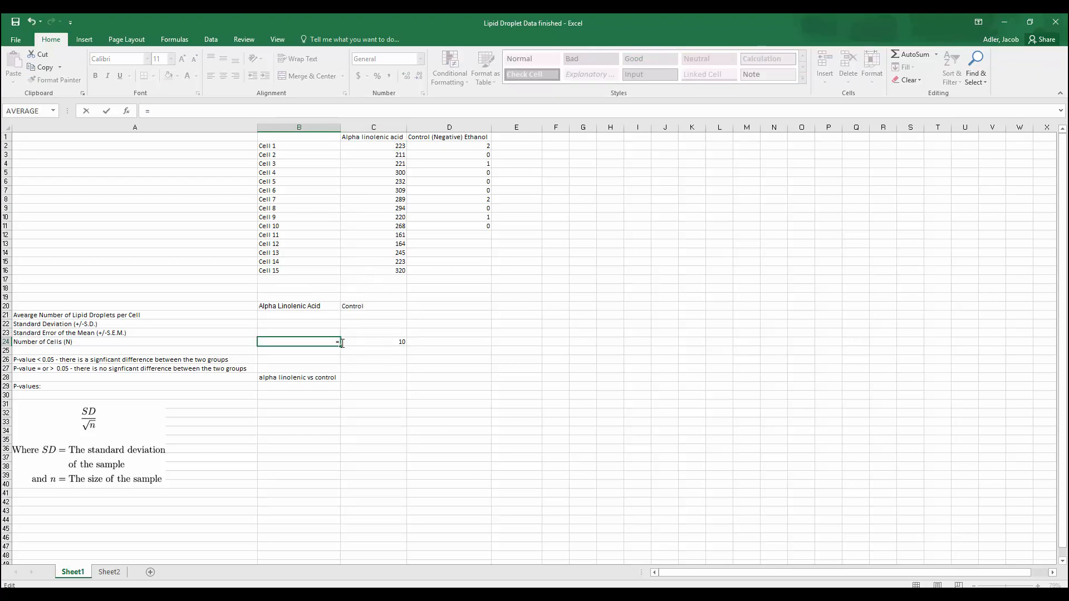
text(c)
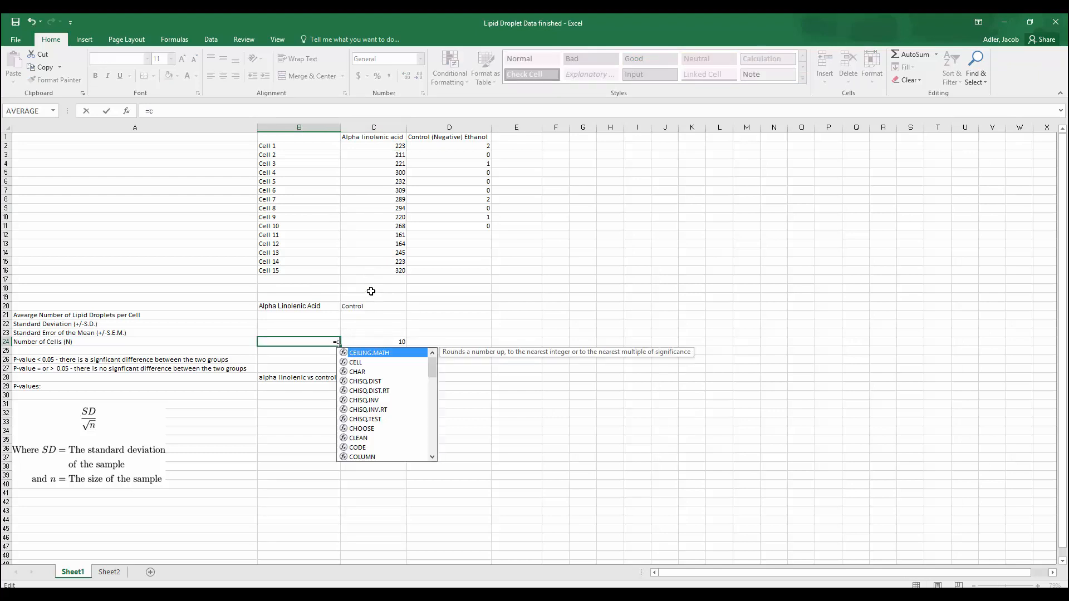
text(ount)
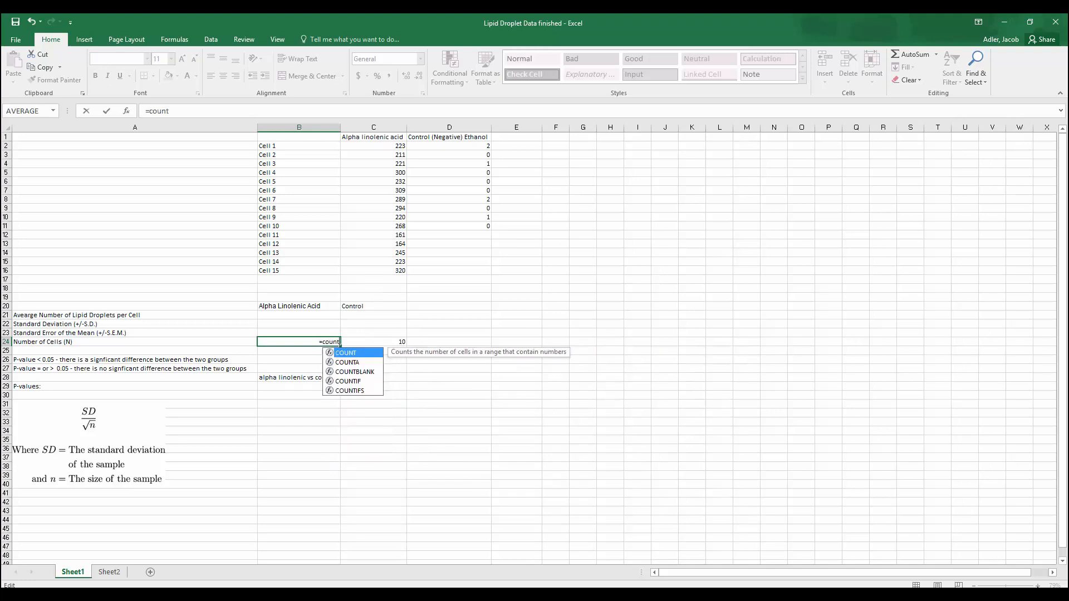
click(766, 500)
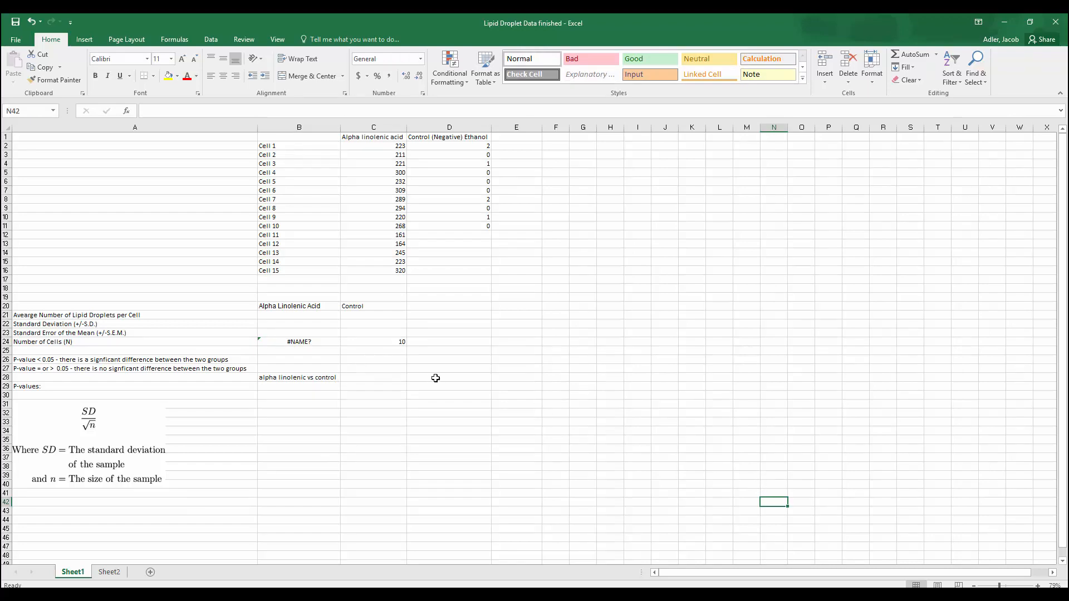
- Calculate the Alpha Linolenic Acid number of cells in B24 with a COUNT formula over C2:C16
scroll(766, 500, up, 5)
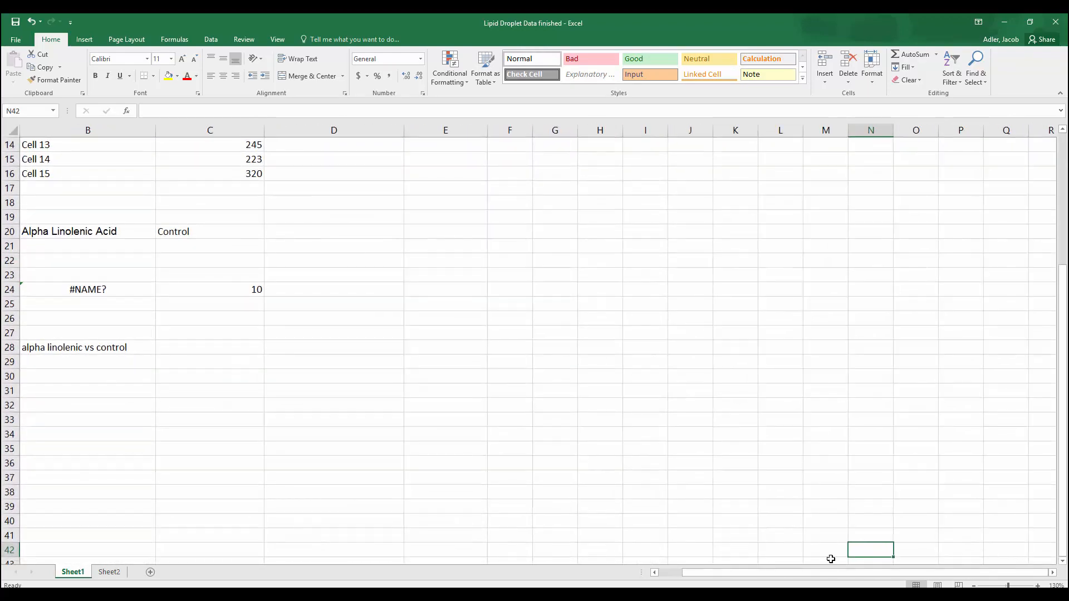
drag(842, 579, 773, 579)
scroll(679, 487, up, 4)
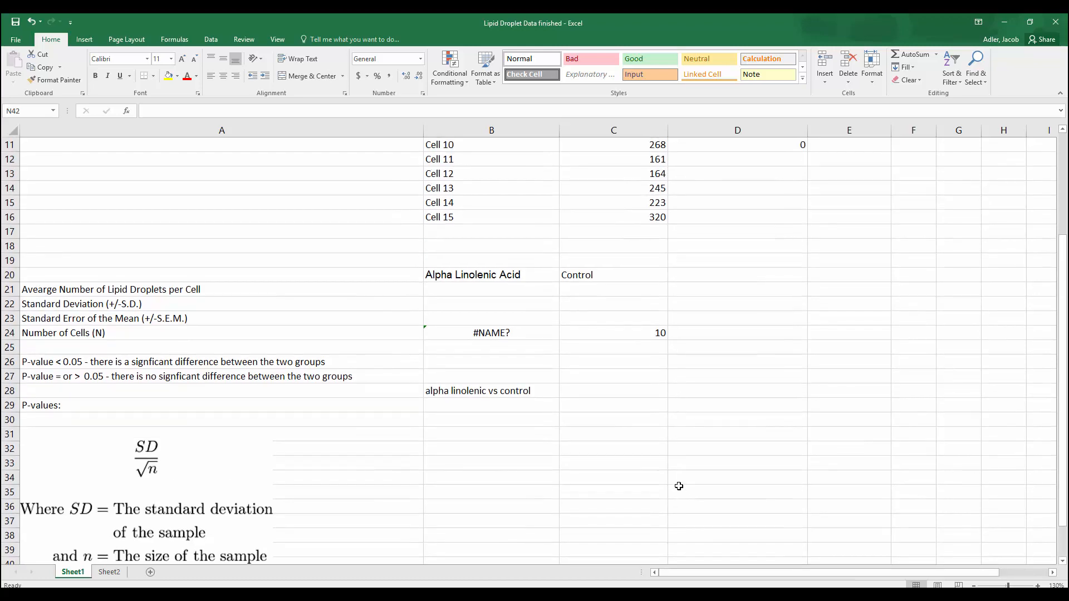
scroll(680, 486, up, 1)
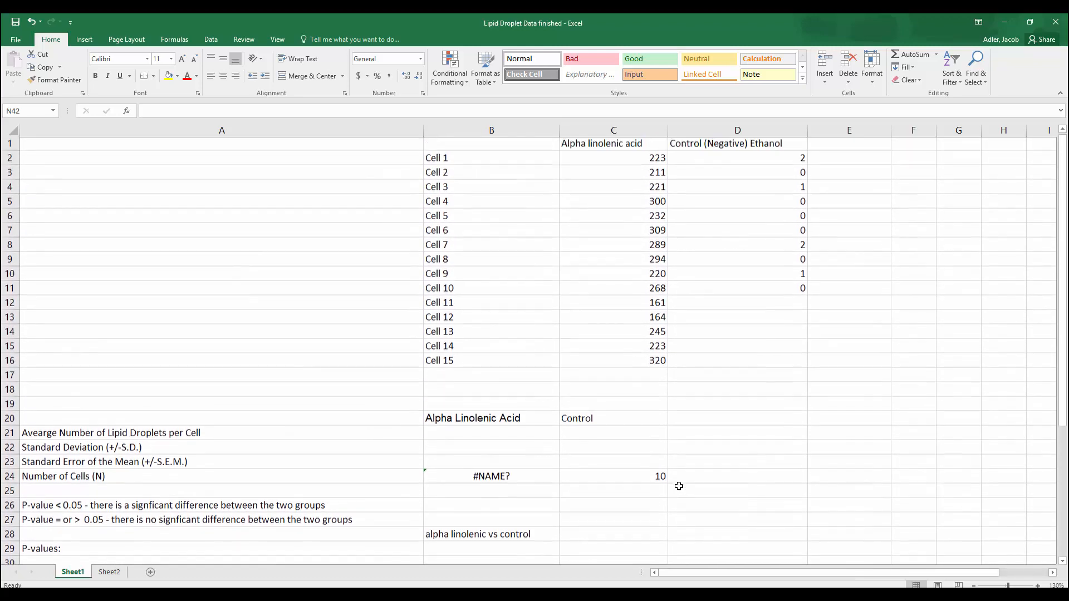
click(529, 476)
text(=)
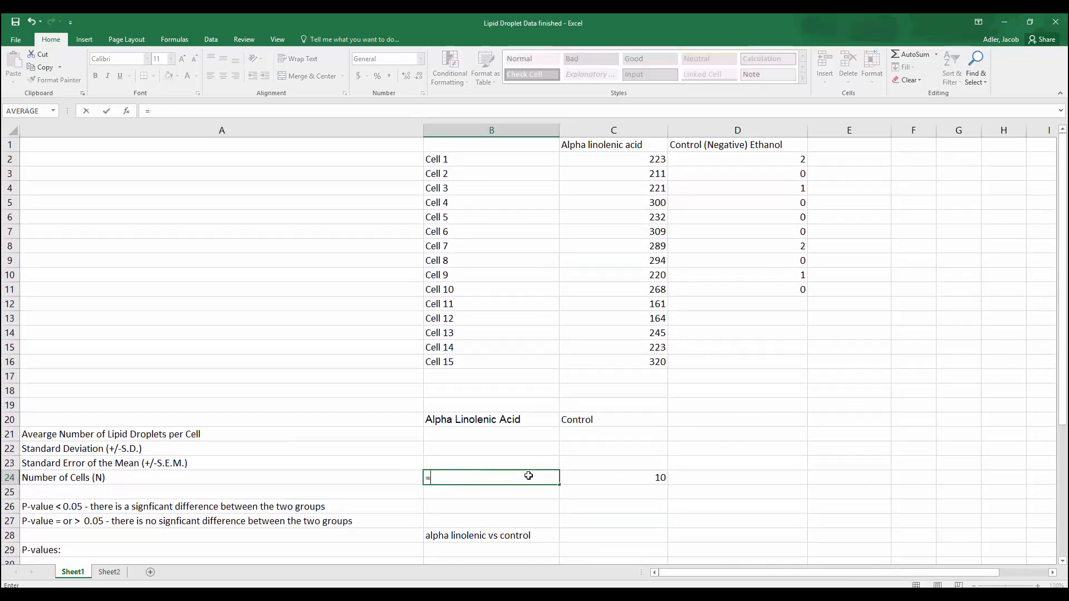
text(count)
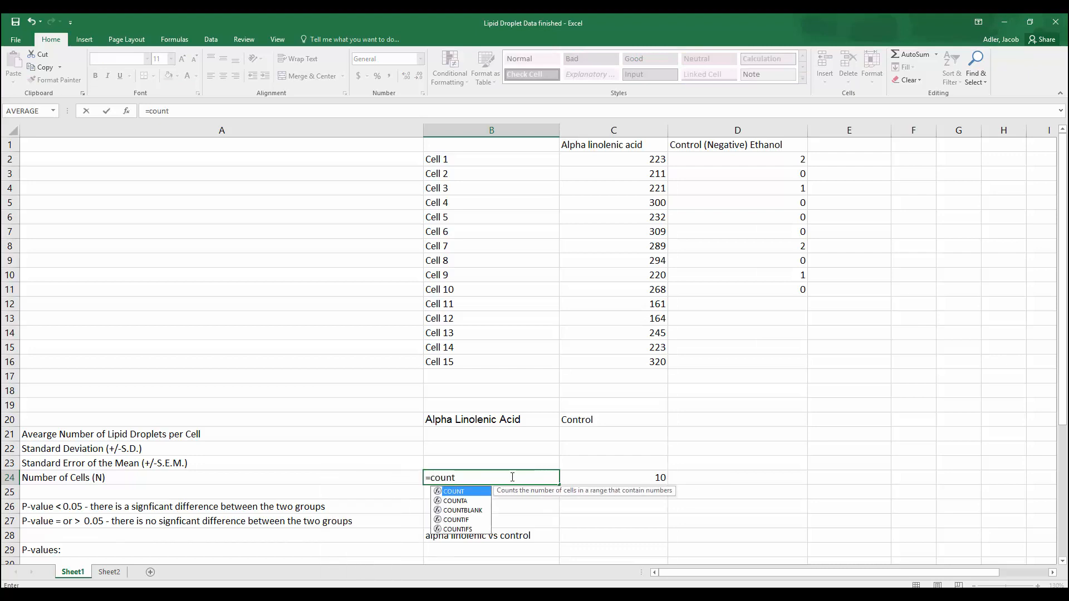
double_click(460, 492)
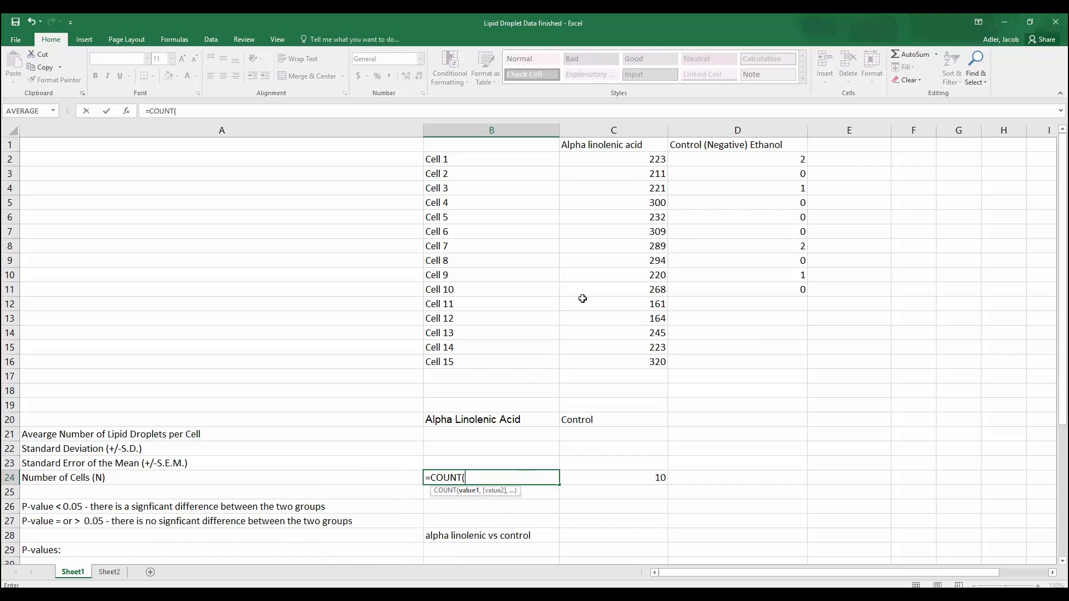
drag(625, 164, 644, 363)
key(Return)
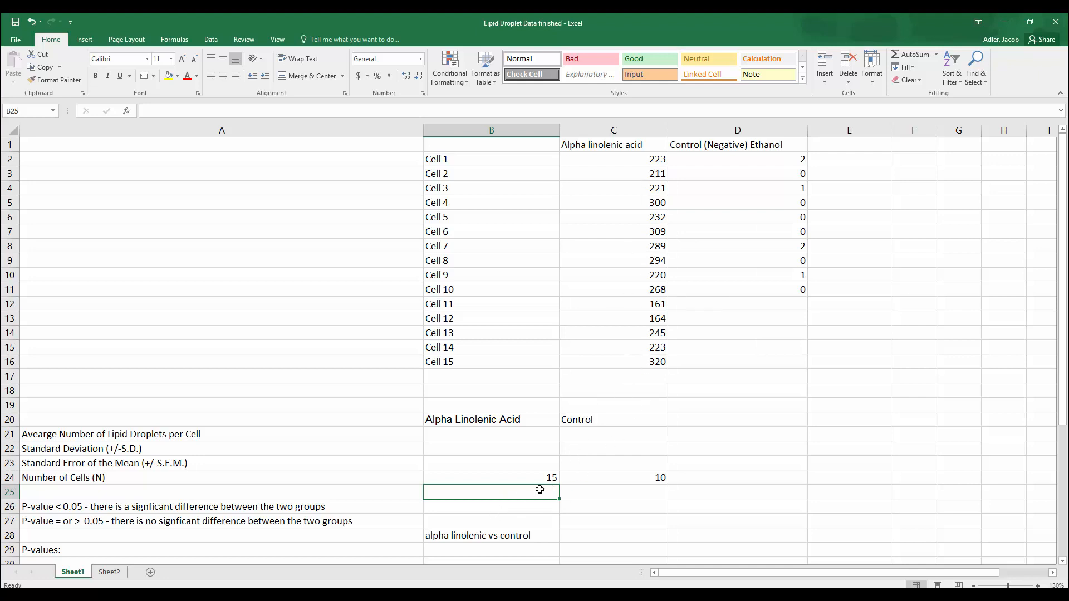
- Replace the Control number of cells in C24 with the COUNT function over D2:D11
click(648, 478)
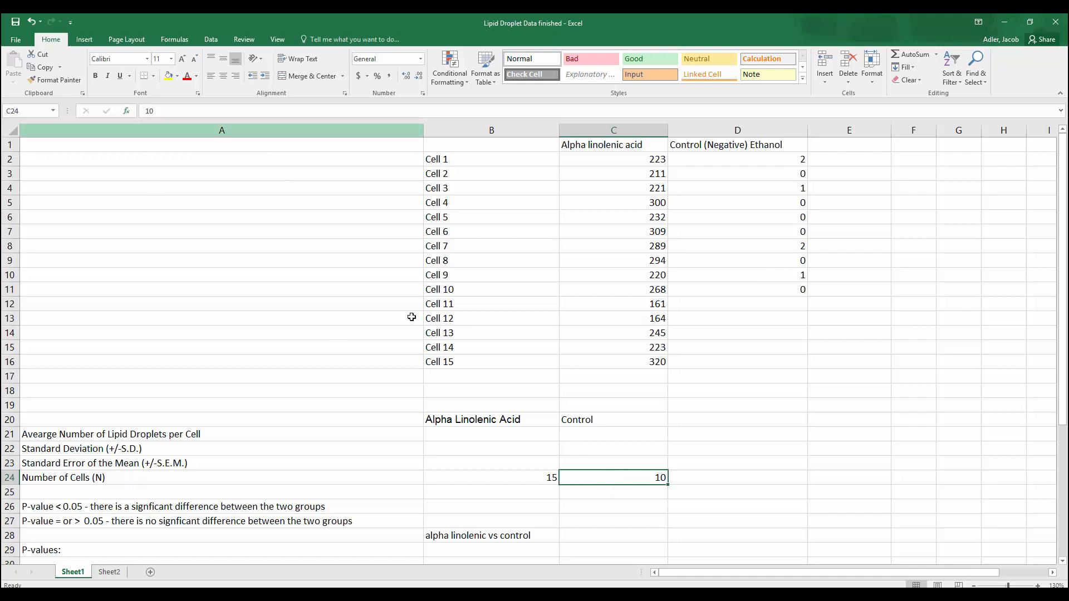
double_click(626, 479)
drag(626, 479, 675, 483)
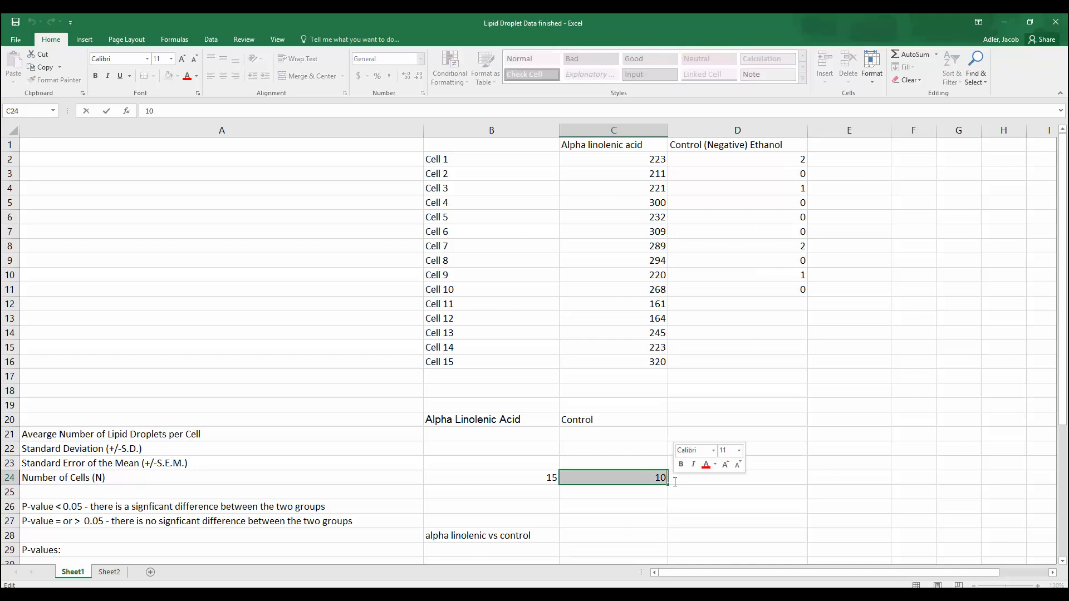
key(BackSpace)
click(127, 111)
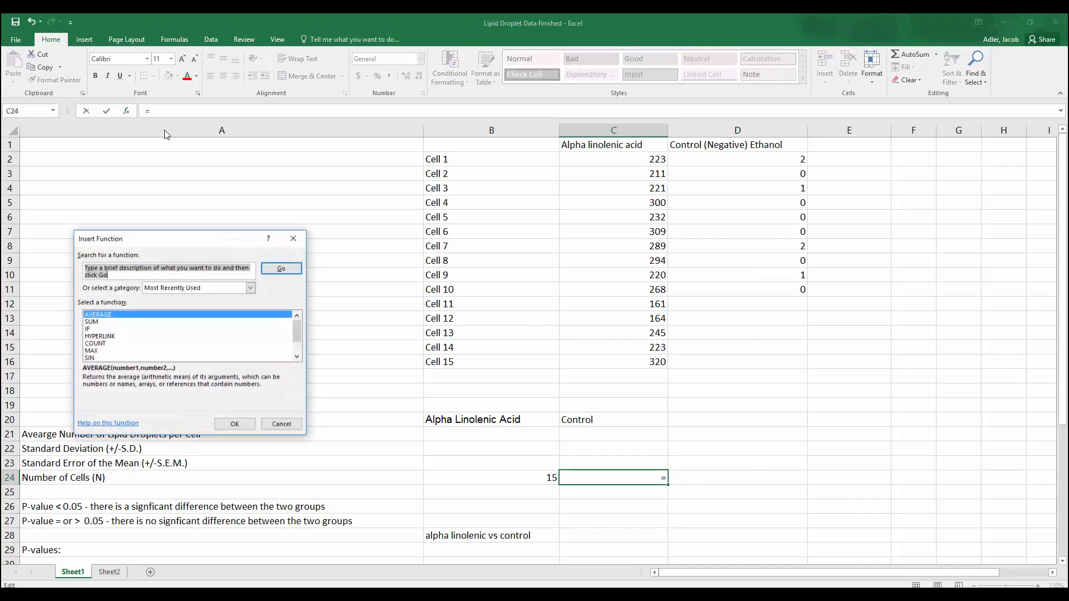
click(109, 343)
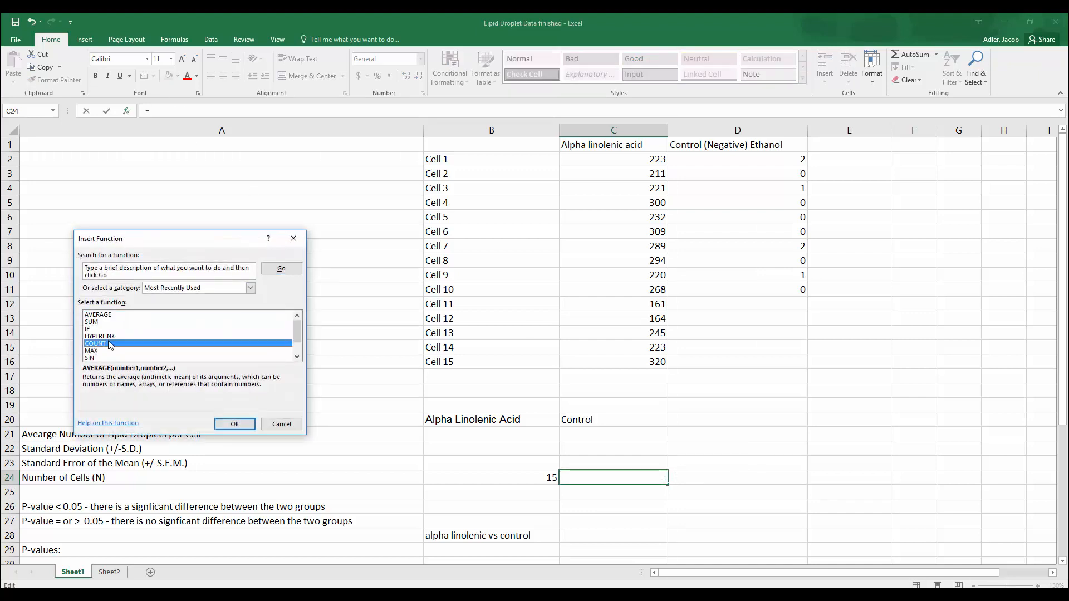
click(234, 425)
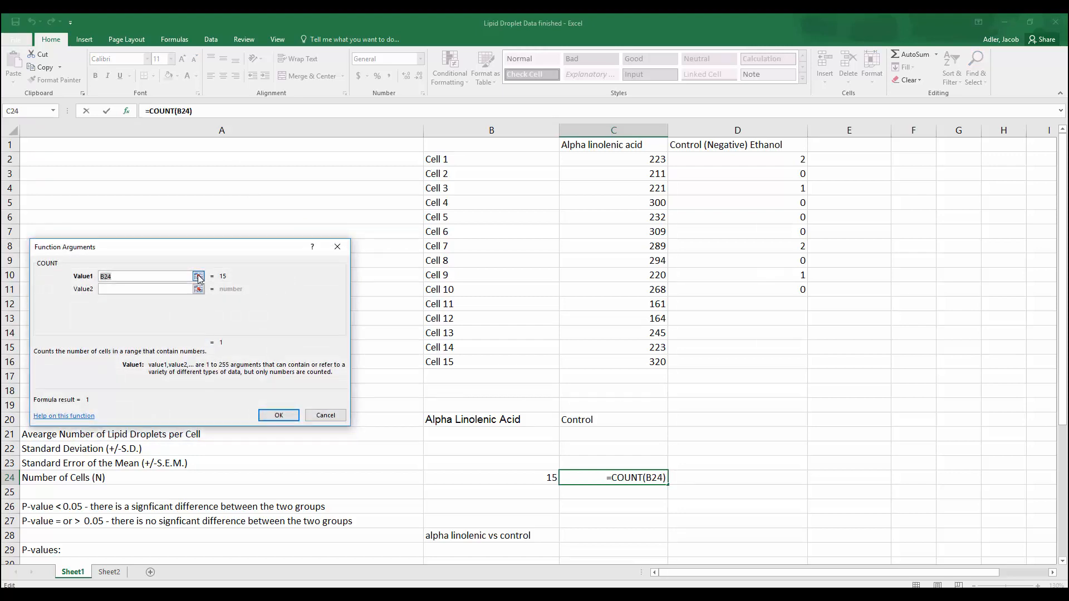
click(199, 277)
drag(759, 162, 738, 279)
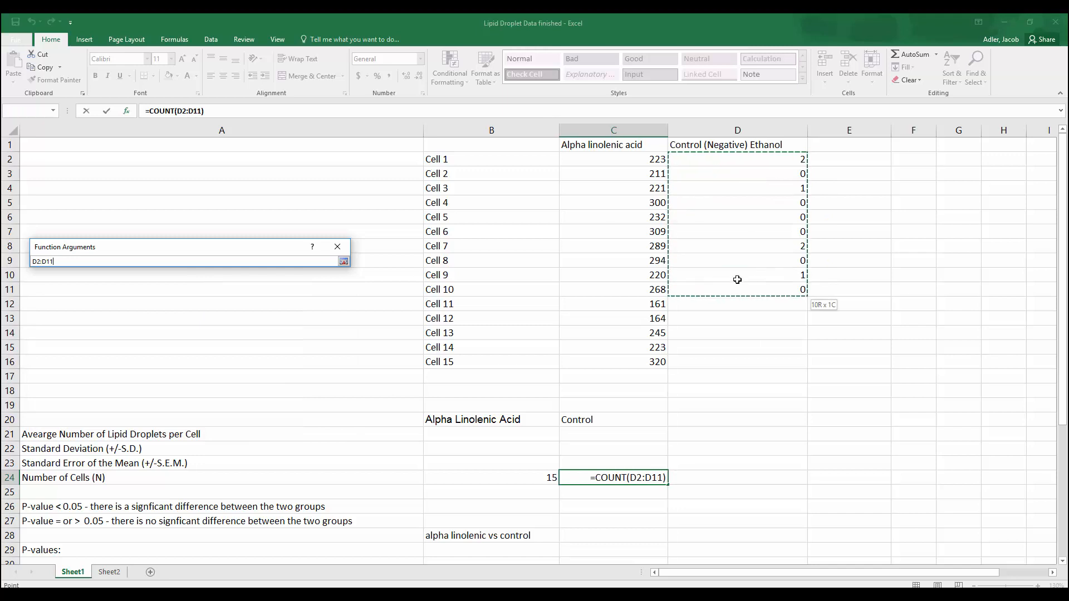
click(343, 261)
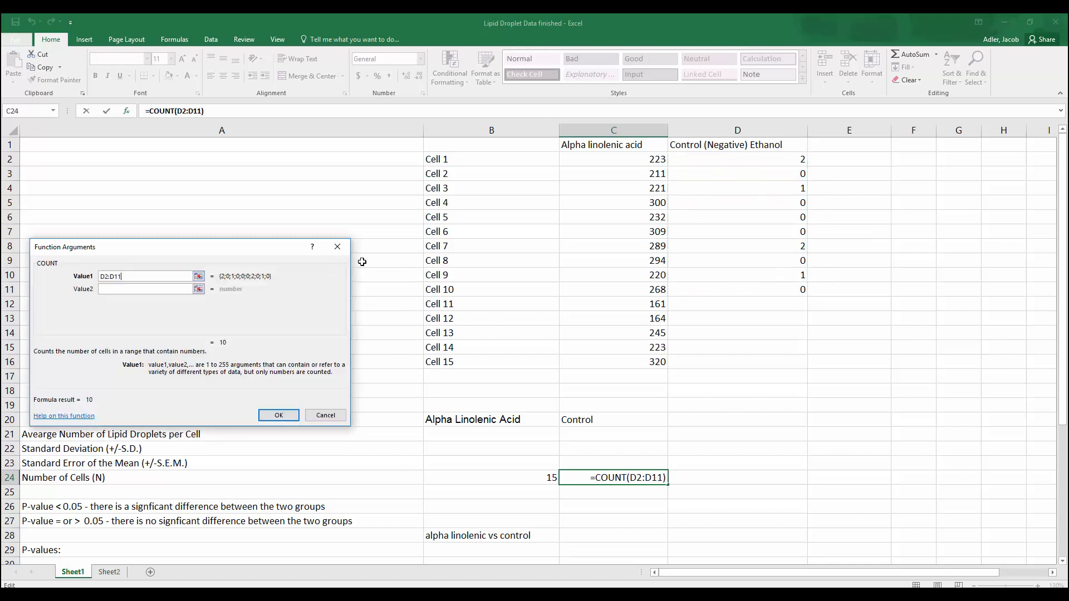
click(276, 417)
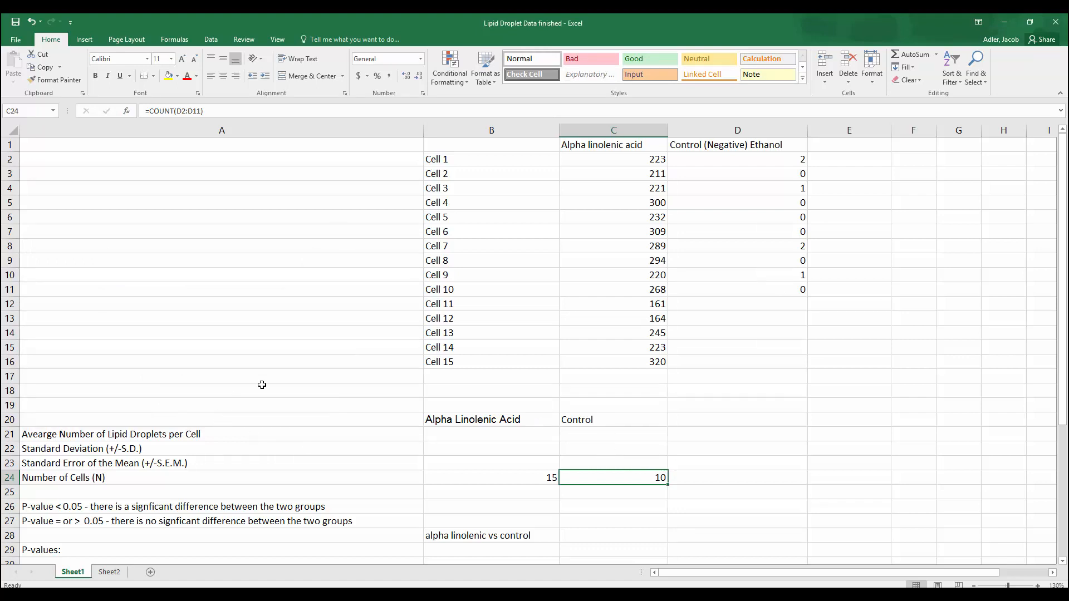
drag(497, 146, 773, 362)
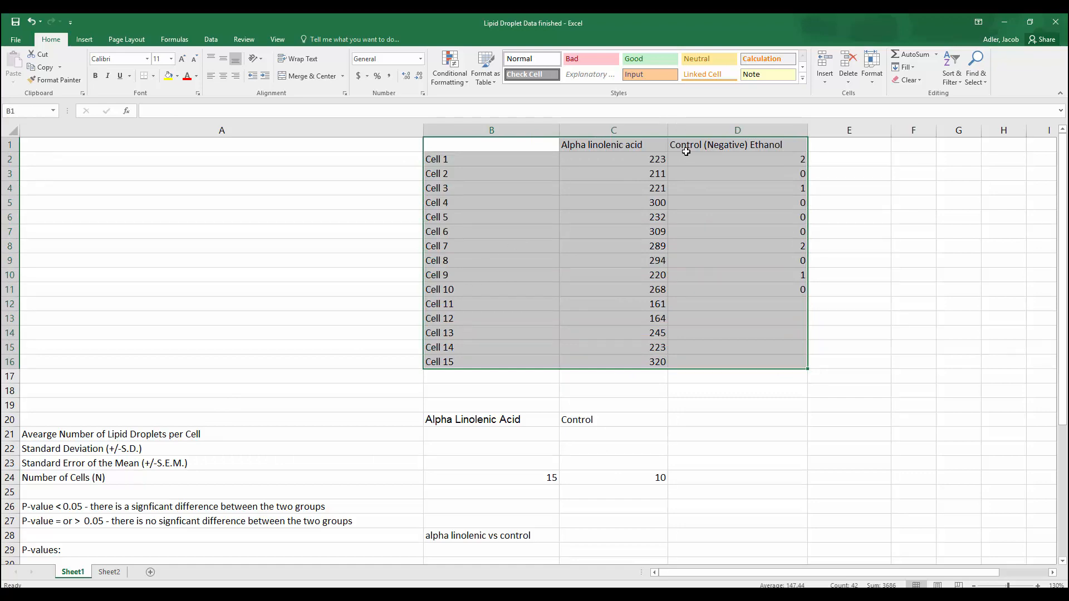
click(293, 436)
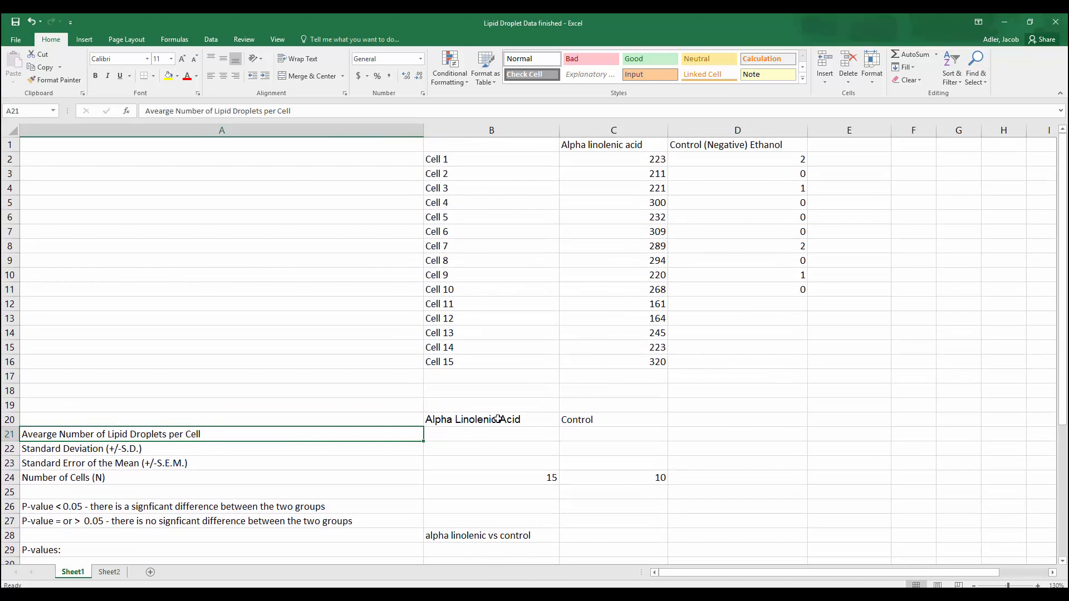
drag(496, 419, 578, 419)
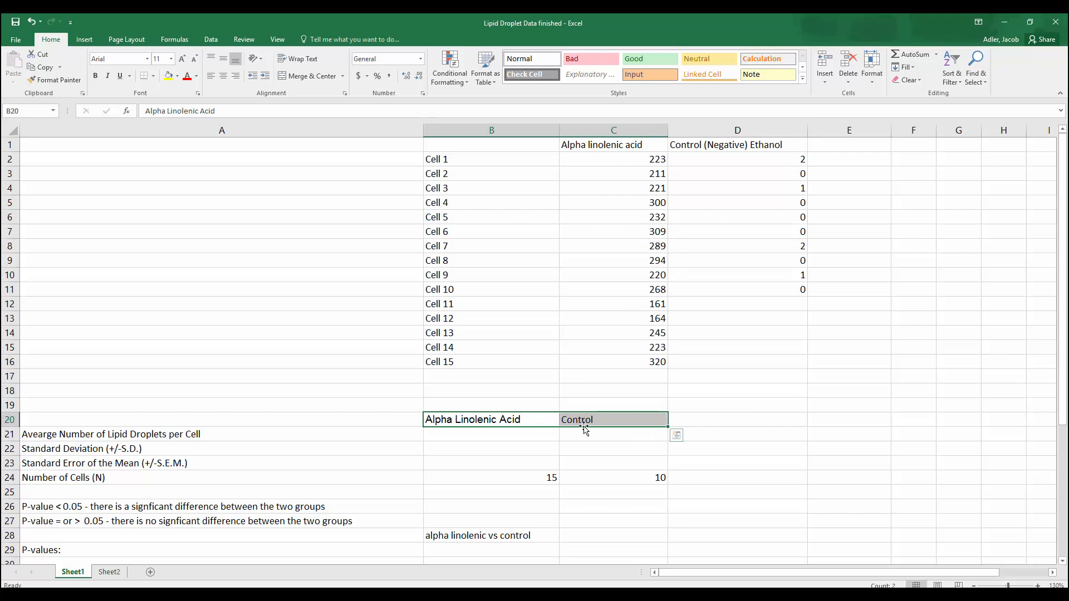
click(604, 440)
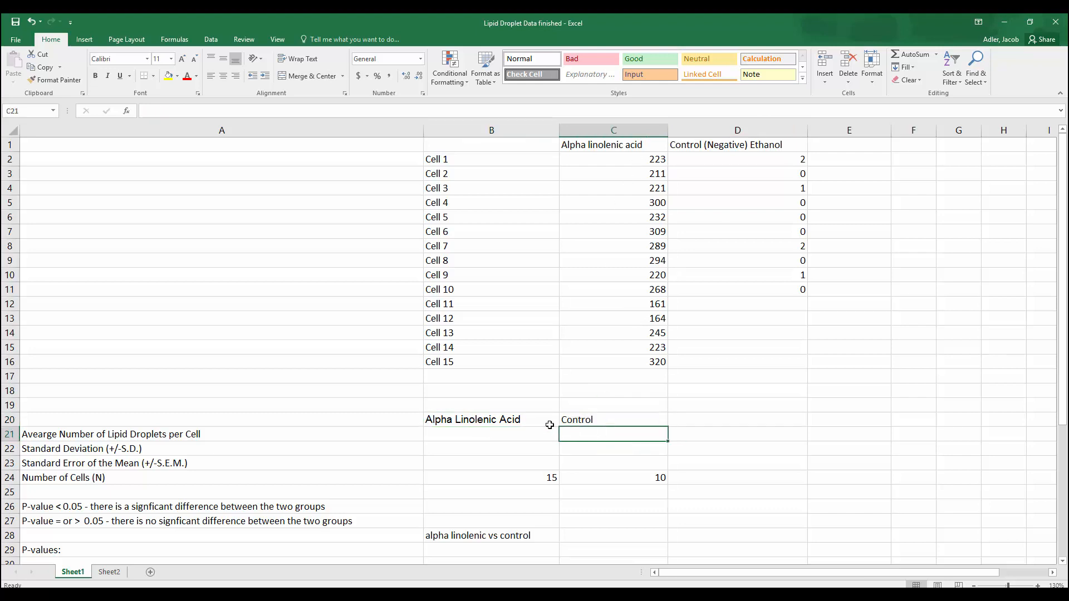
drag(518, 419, 574, 420)
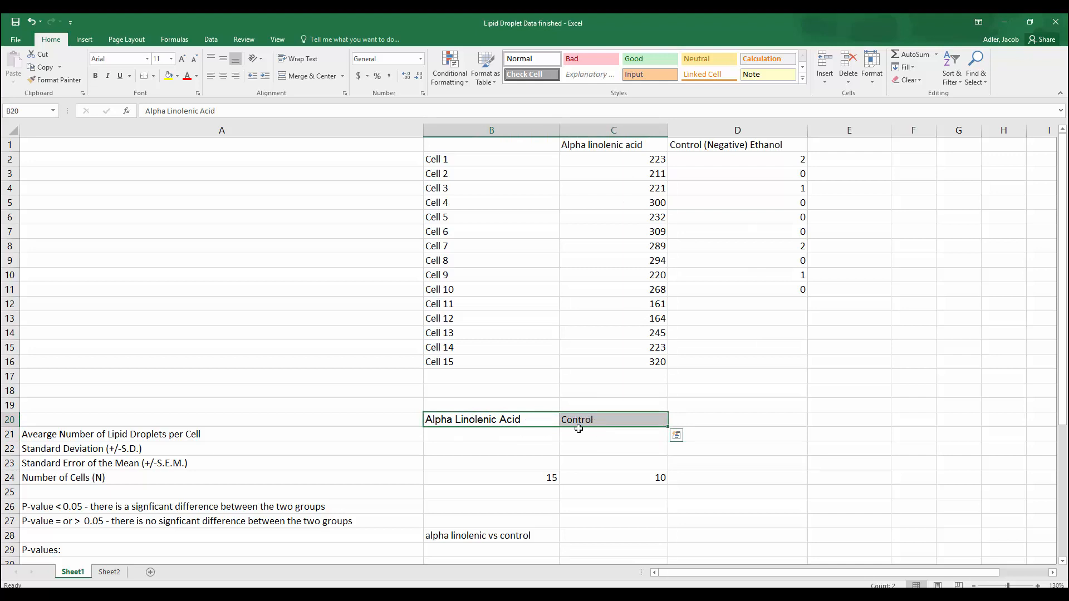
click(599, 422)
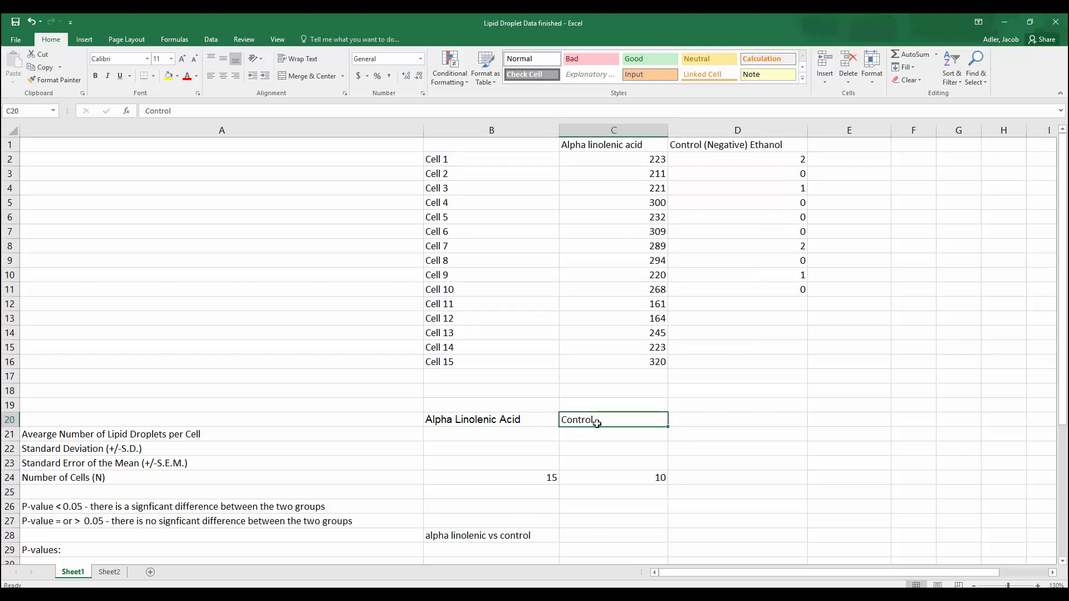
click(518, 420)
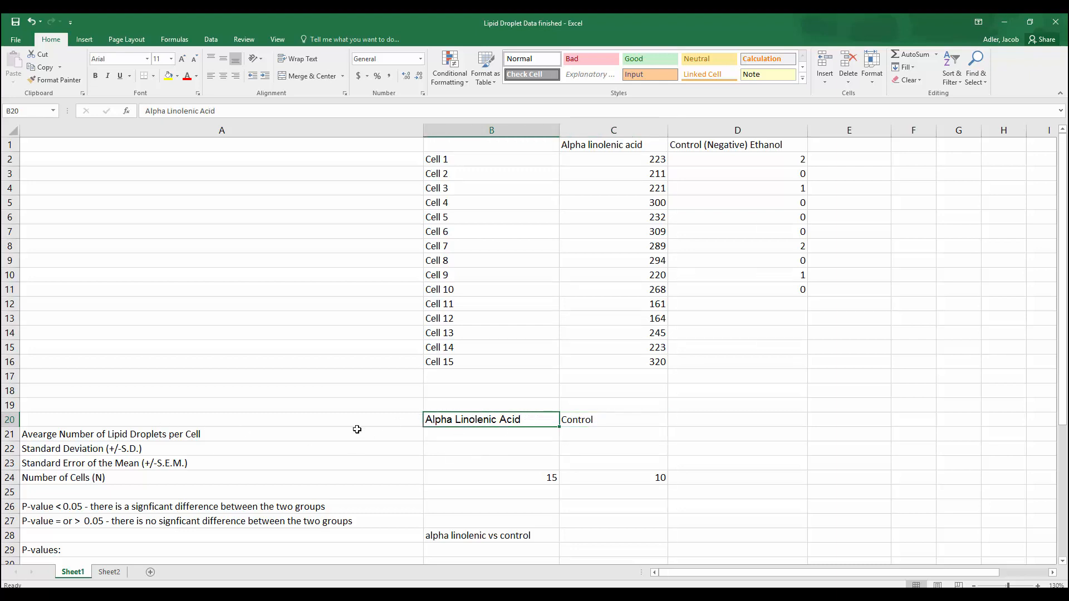
click(56, 437)
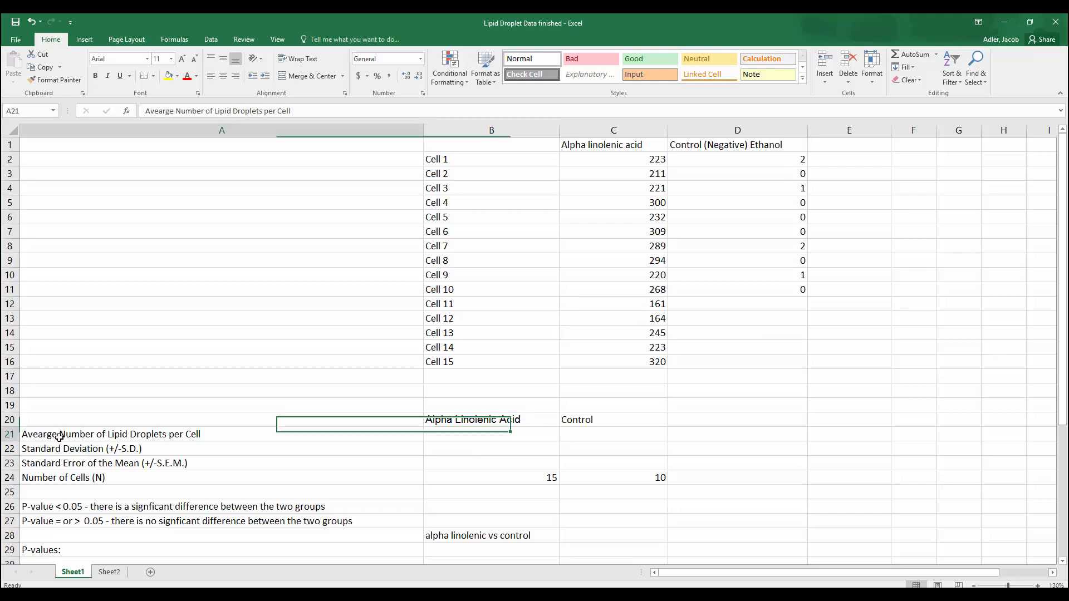
- Calculate the Alpha Linolenic Acid average number of lipid droplets per cell in B21 with an AVERAGE formula over C2:C16
click(440, 436)
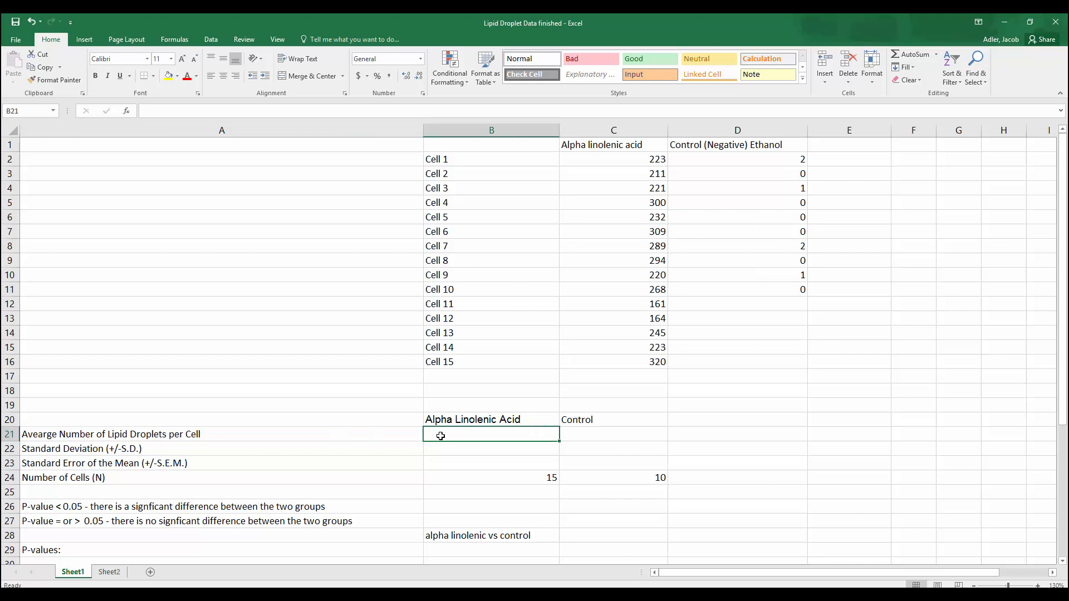
text(=)
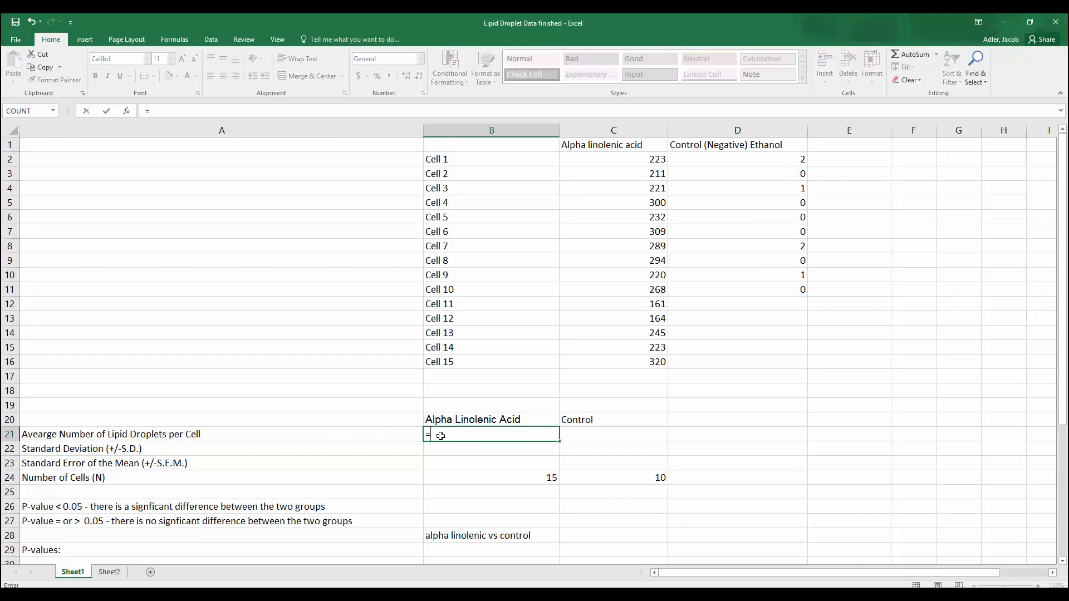
text(aver)
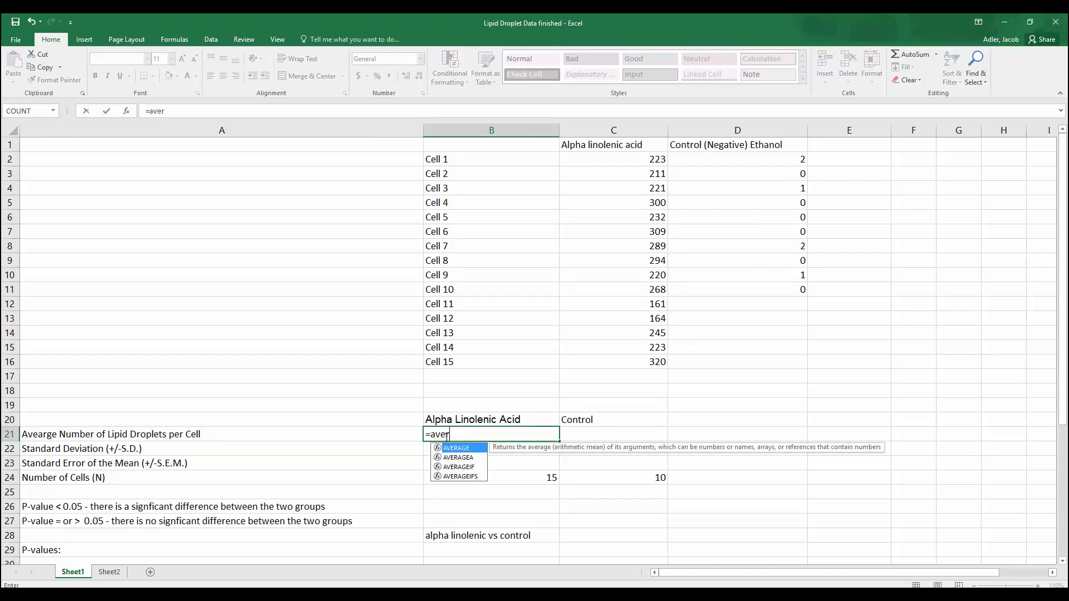
double_click(456, 448)
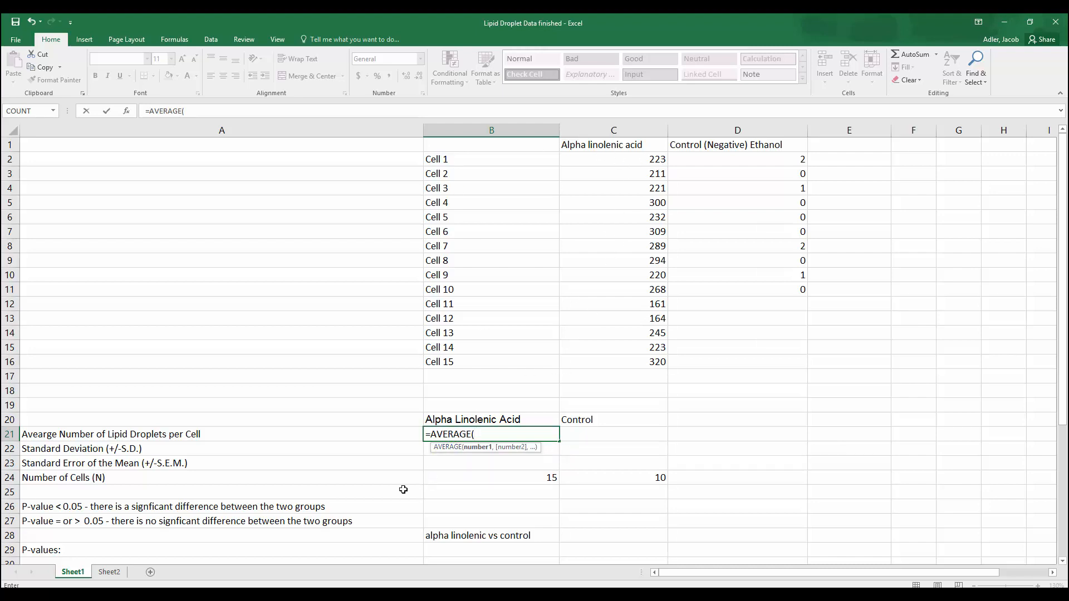
drag(633, 163, 649, 366)
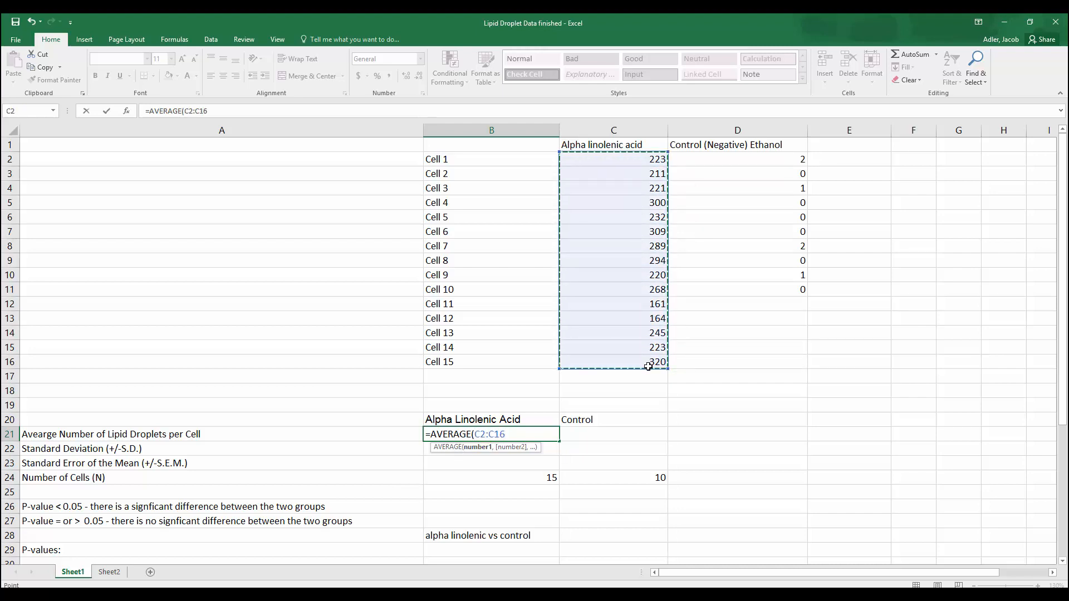
key(Return)
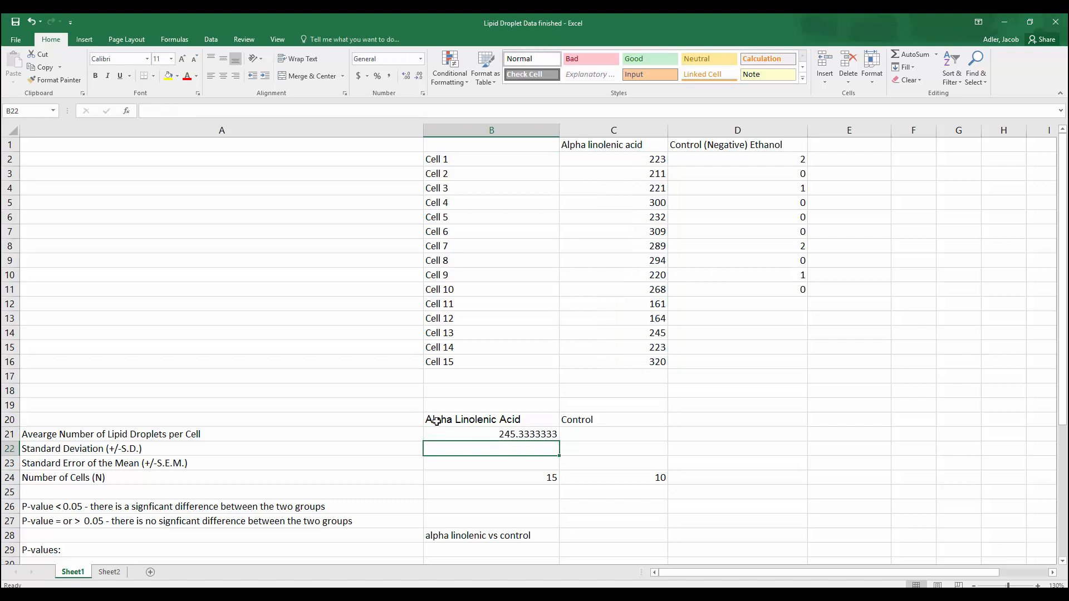
- Calculate the Control average number of lipid droplets per cell in C21 with an AVERAGE formula over D2:D11
click(574, 435)
text(=)
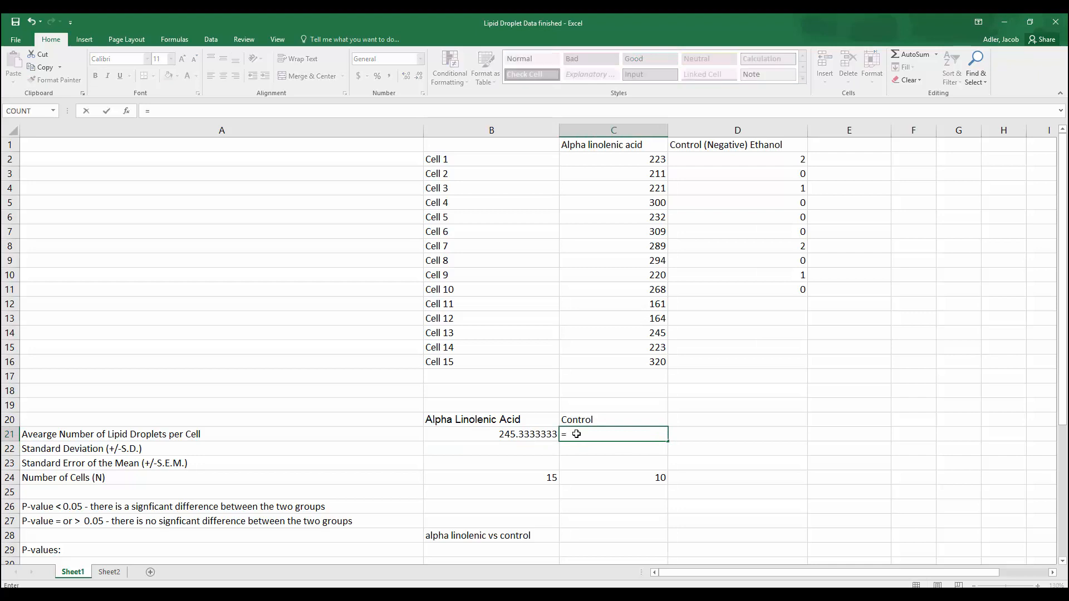
text(aver)
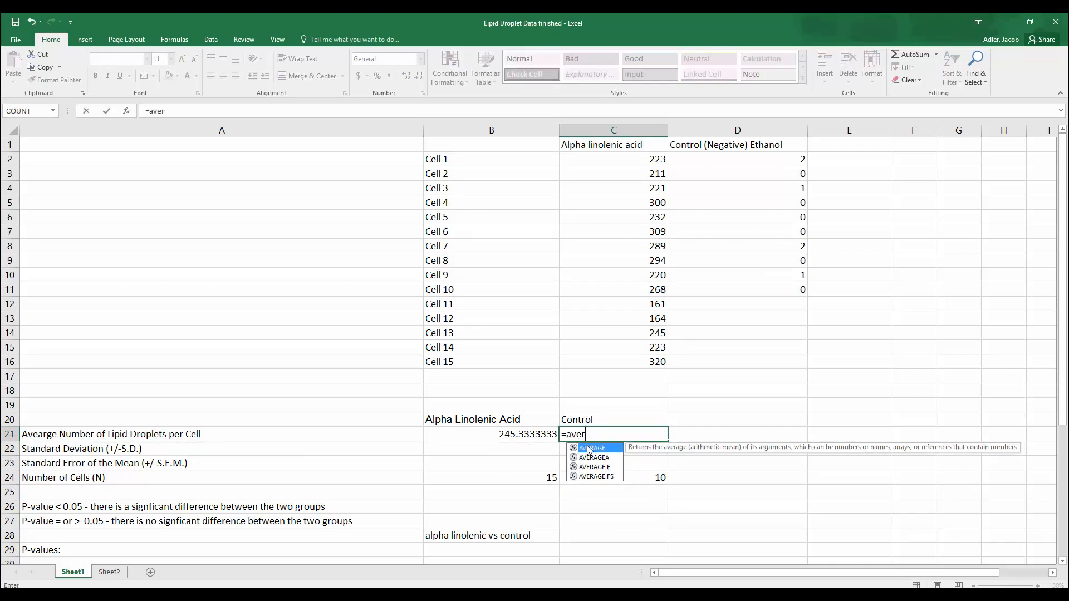
double_click(590, 448)
click(710, 162)
drag(710, 163, 711, 292)
key(Return)
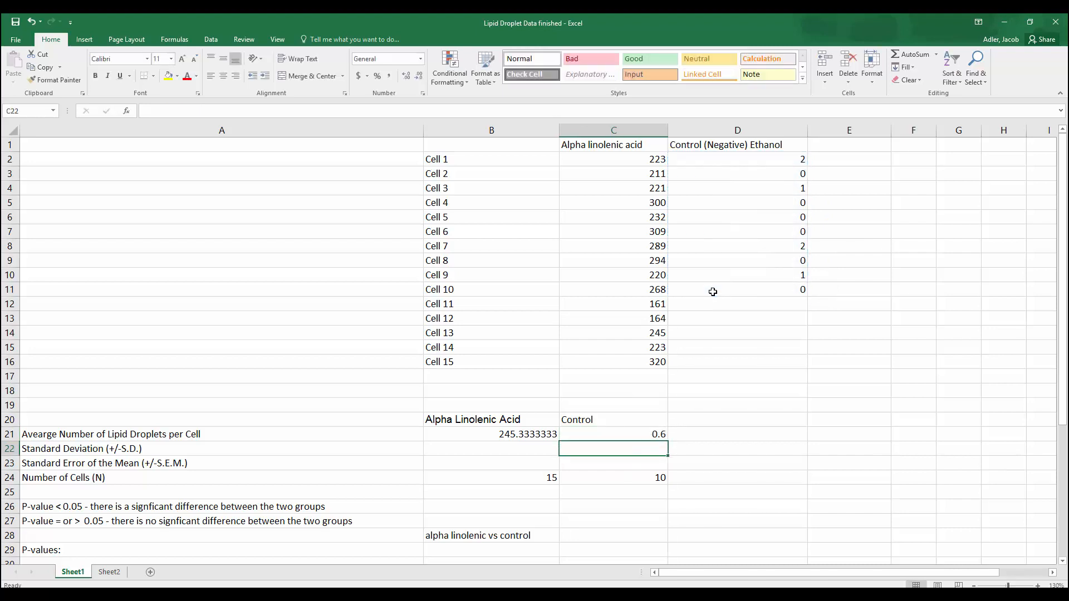
- Calculate the Alpha Linolenic Acid standard deviation in B22 with the STDEV function over C2:C16
mouse_move(567, 438)
mouse_down()
mouse_move(541, 434)
mouse_move(577, 433)
mouse_up()
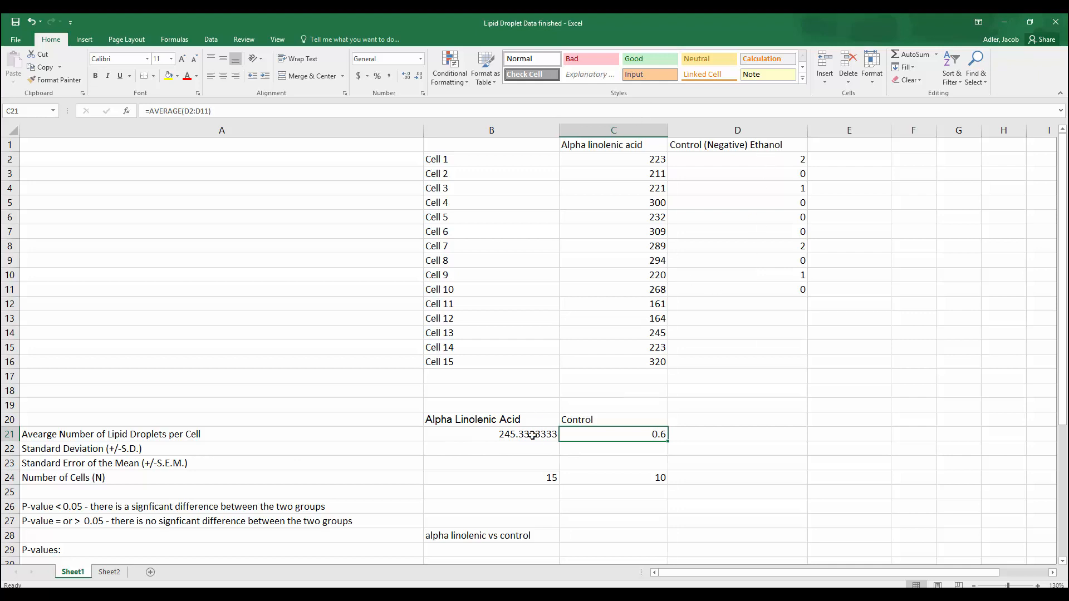
click(464, 438)
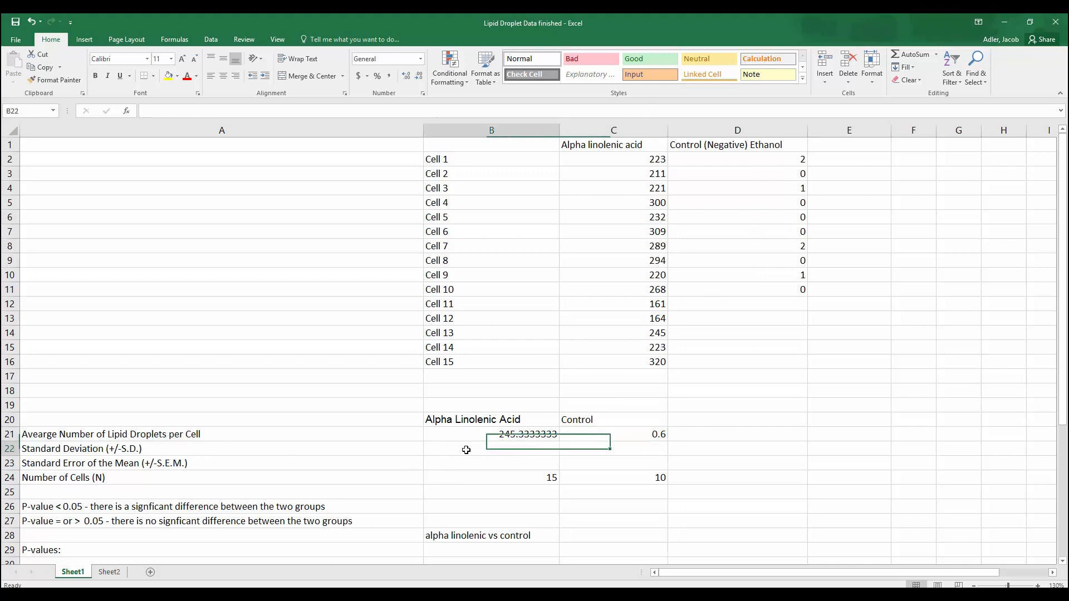
click(467, 449)
text(=)
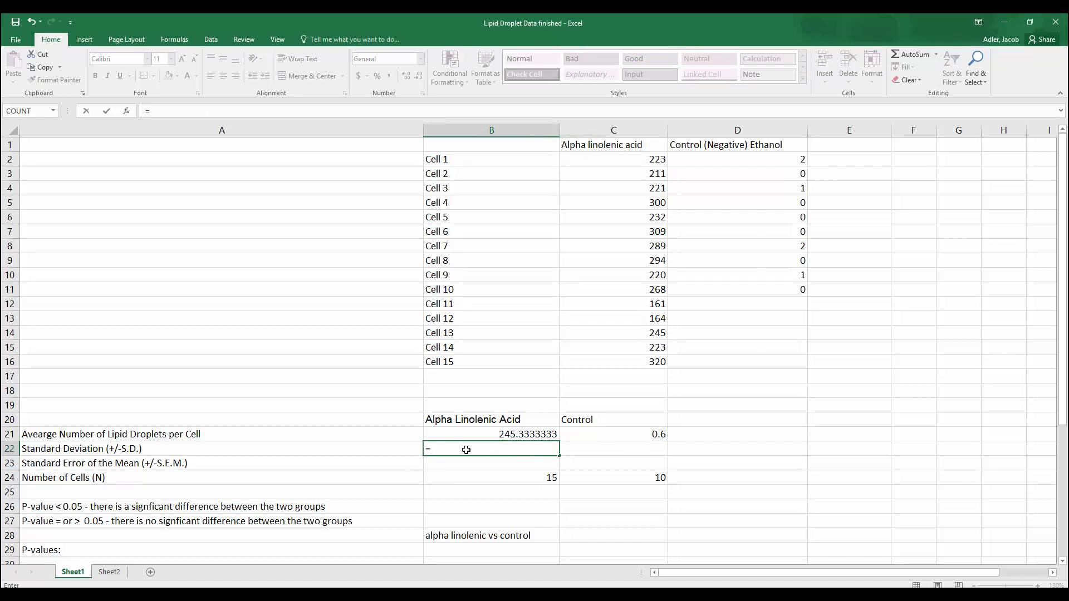
text(std)
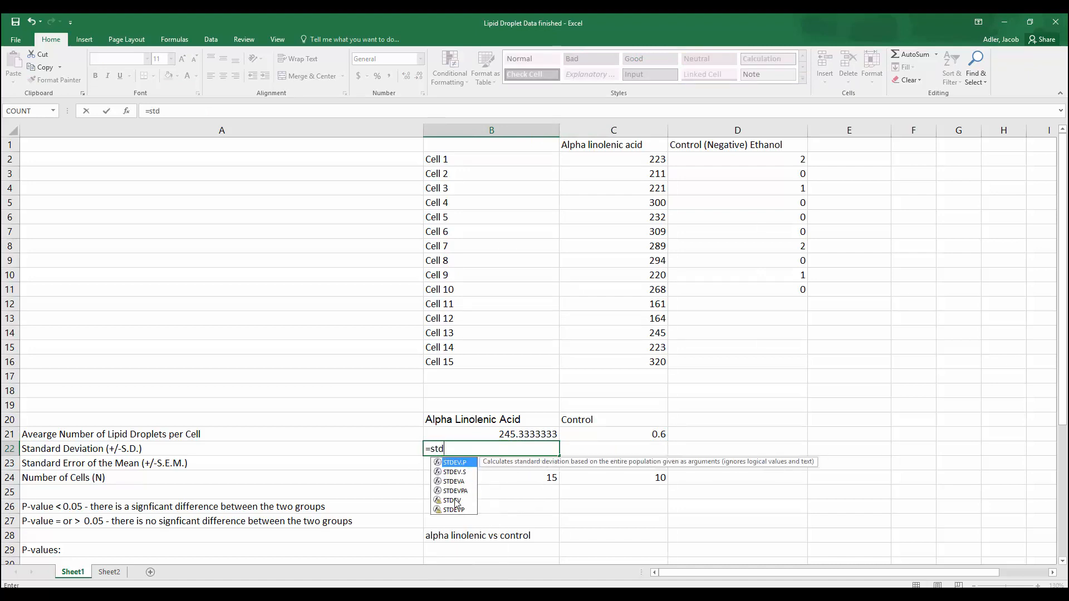
double_click(455, 502)
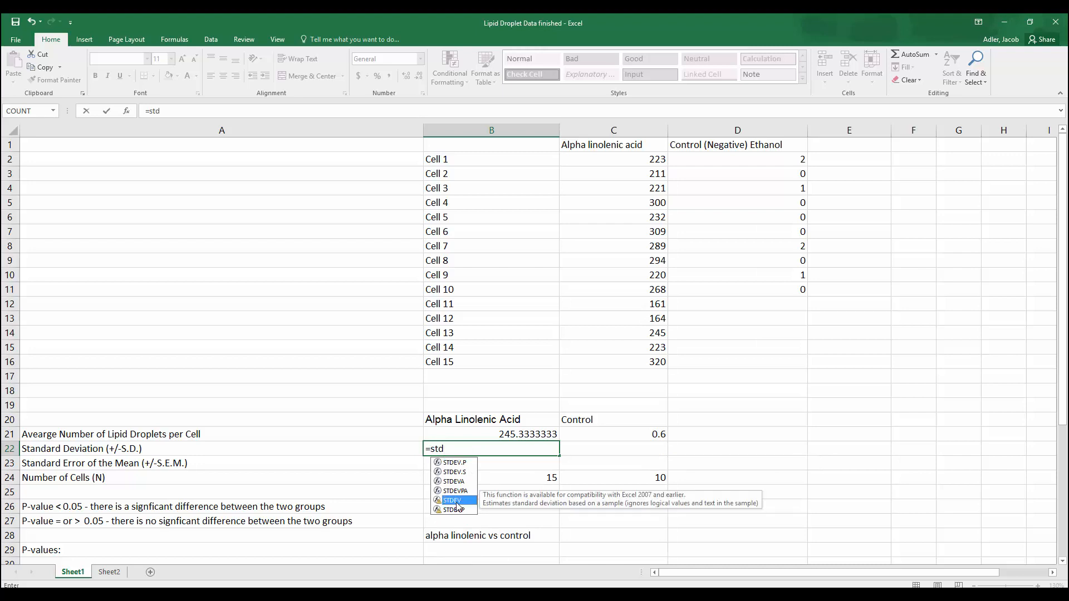
drag(620, 165, 612, 362)
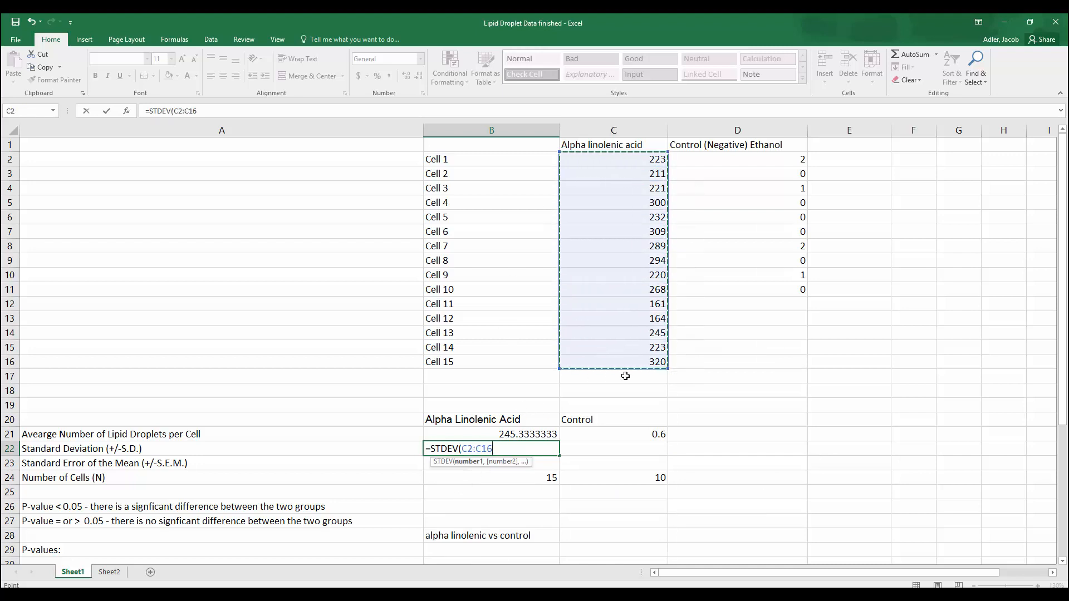
key(Return)
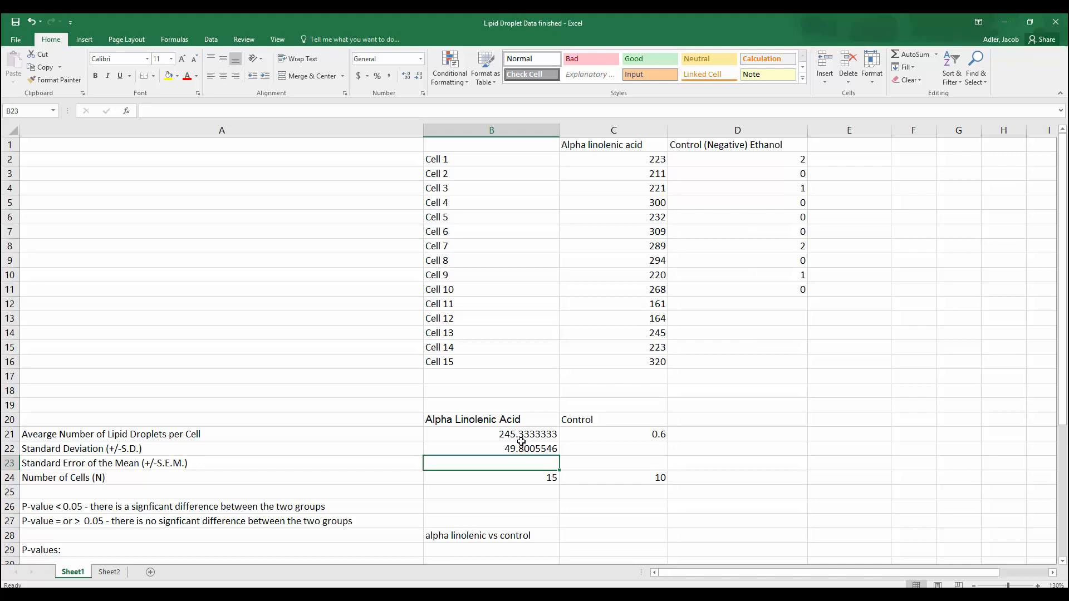
- Calculate the Control standard deviation in C22 with the STDEV function over D2:D11
click(614, 449)
text(=std)
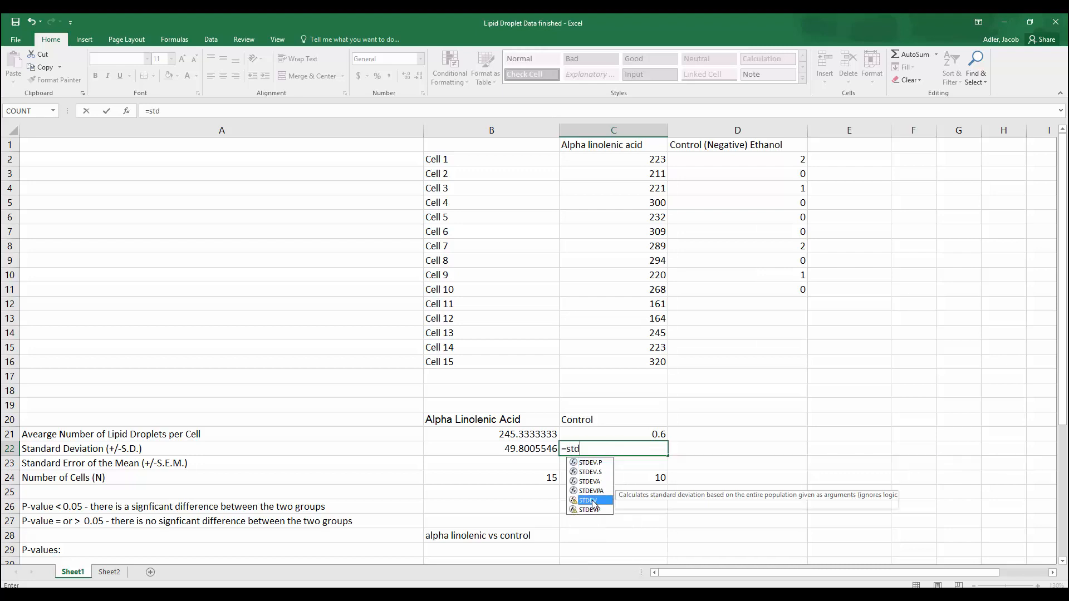
double_click(593, 501)
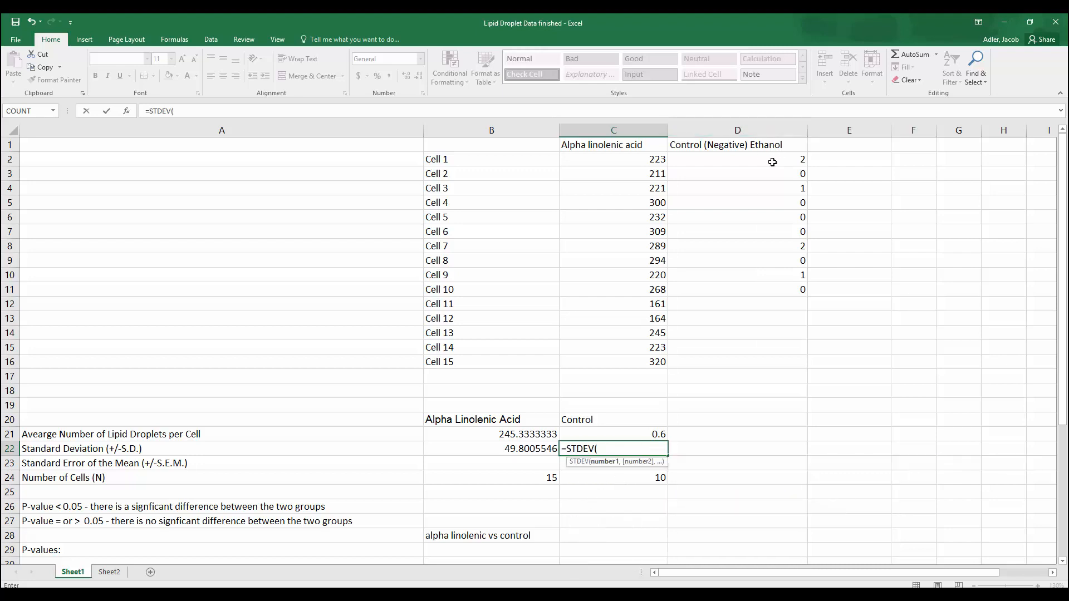
drag(770, 162, 766, 282)
key(Return)
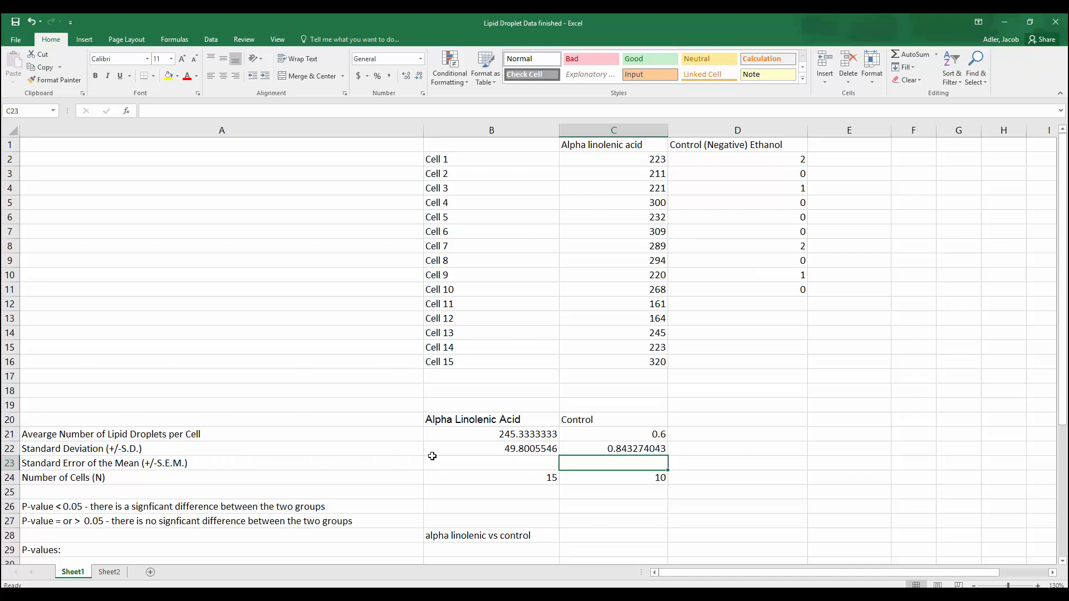
- Move the SD/√n formula picture from below the P-values row to the empty area of column A above the summary table
scroll(420, 453, down, 2)
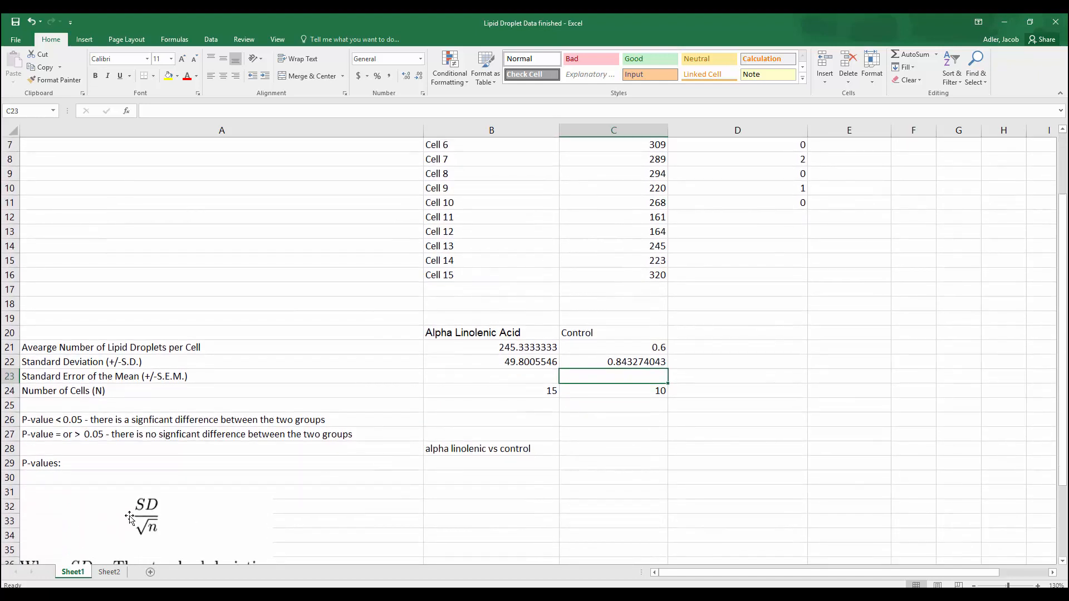
drag(177, 511, 266, 203)
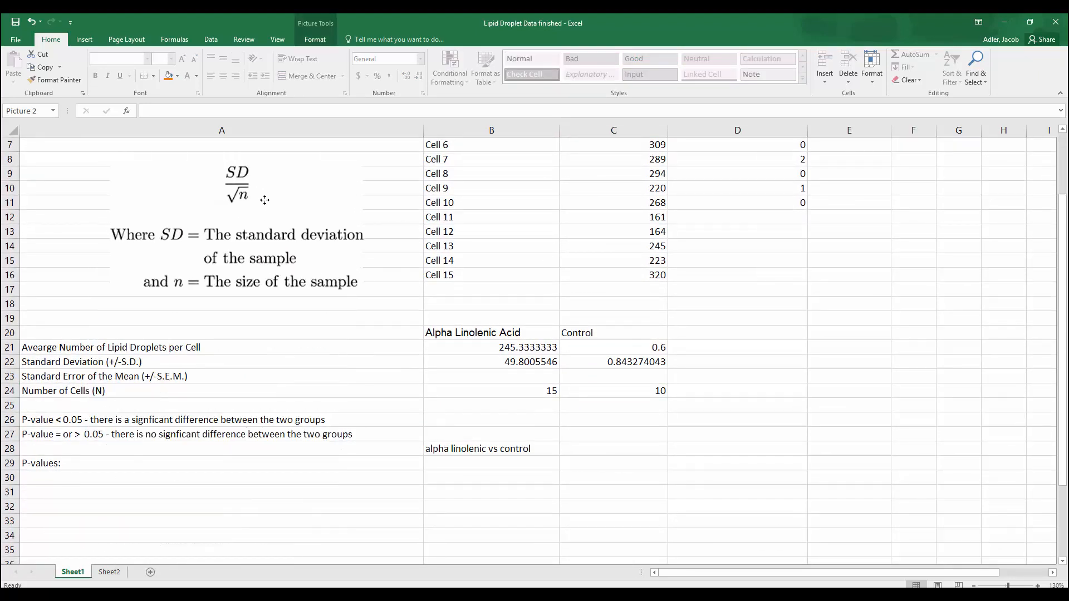
scroll(462, 401, up, 2)
click(473, 405)
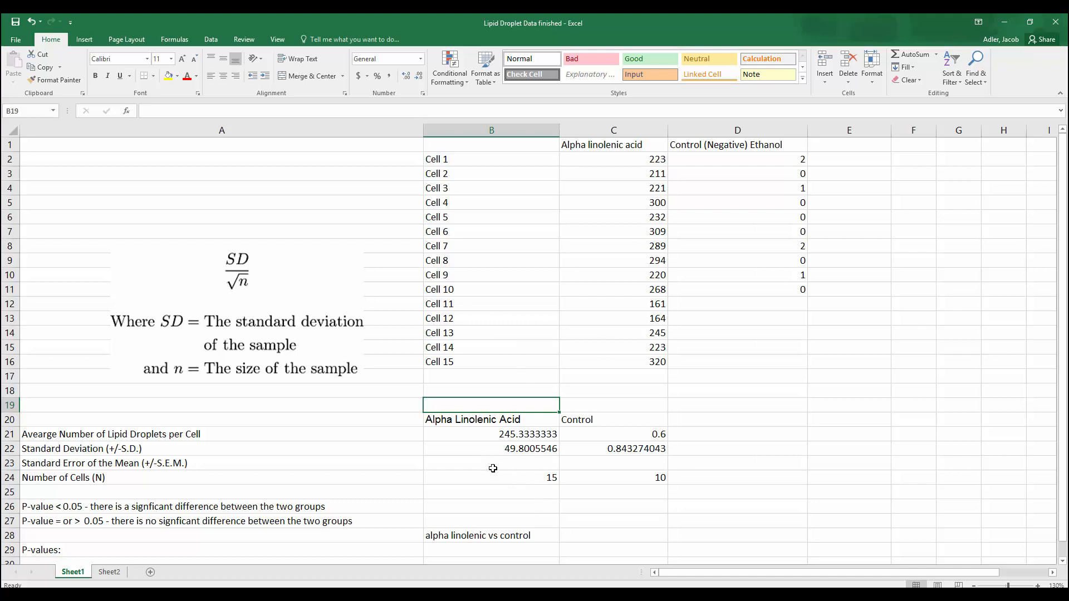
- Calculate the Alpha Linolenic Acid standard error of the mean in B23 with the formula =B22/SQRT(B24)
click(530, 468)
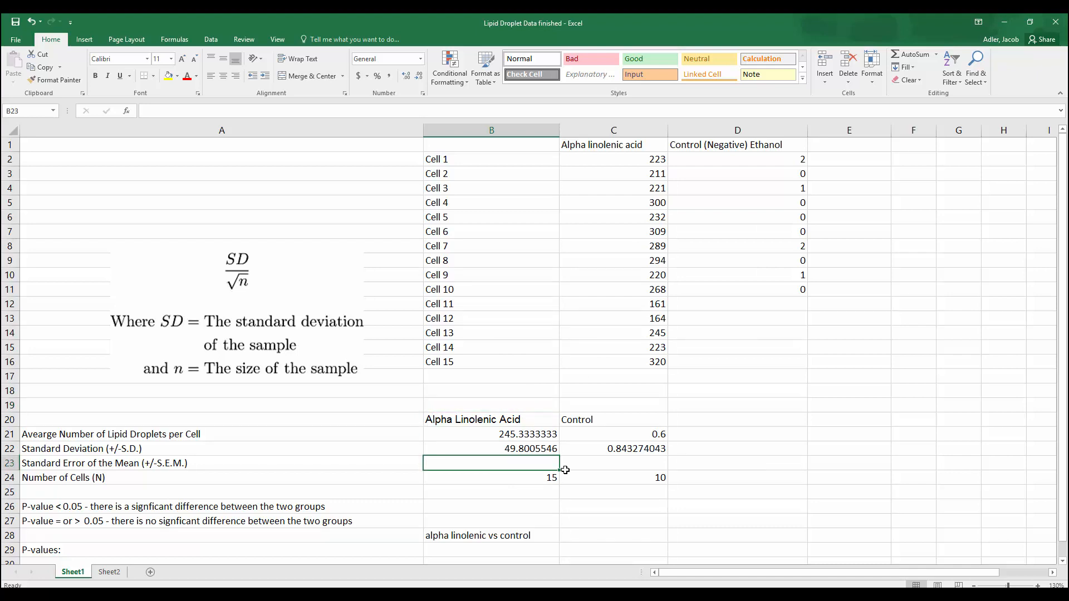
text(=)
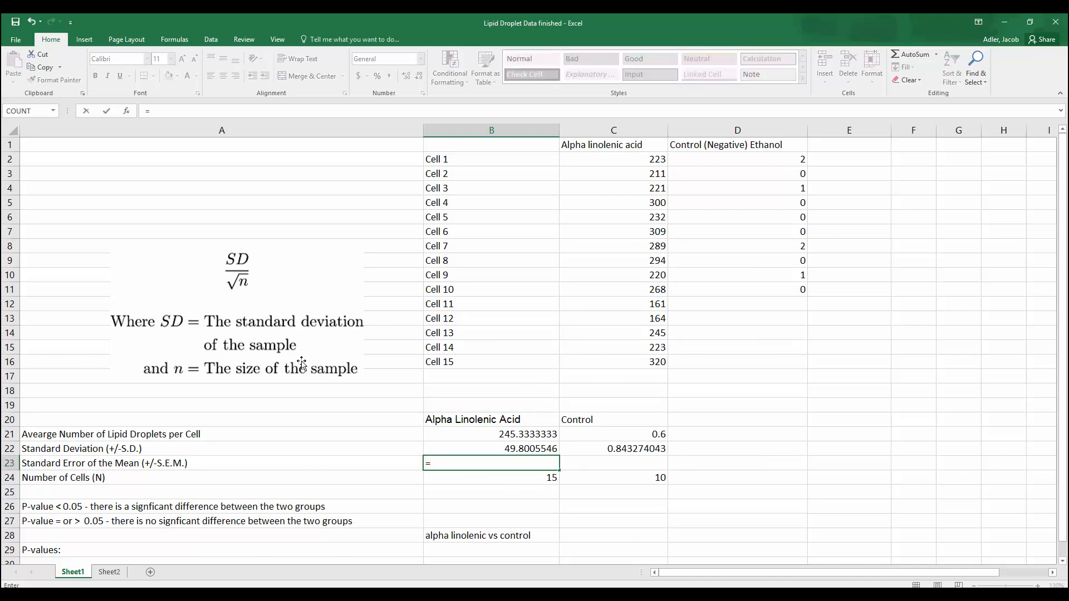
click(498, 449)
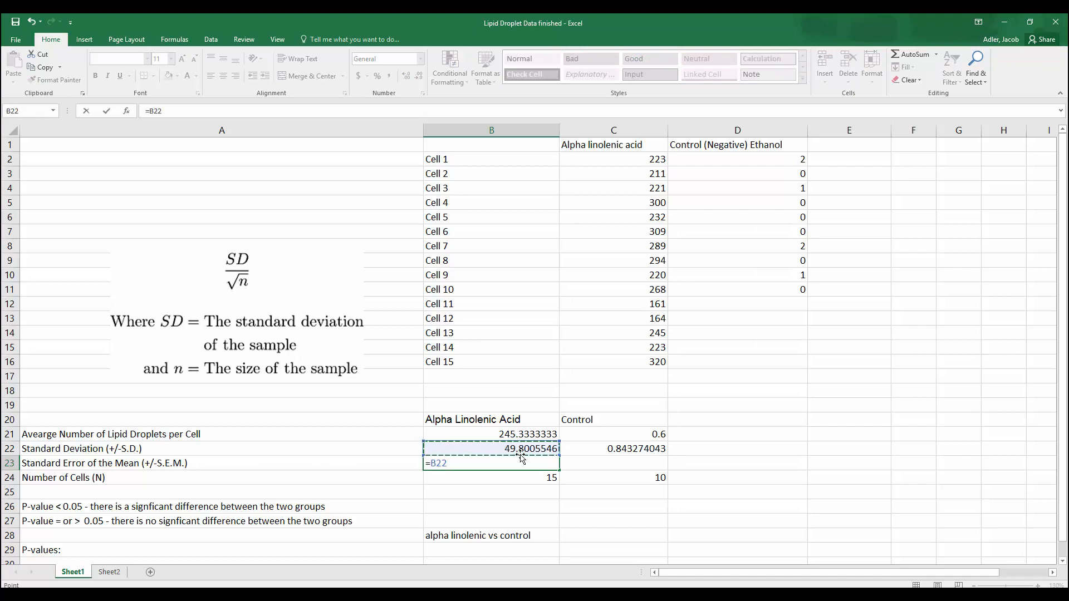
text(/sq)
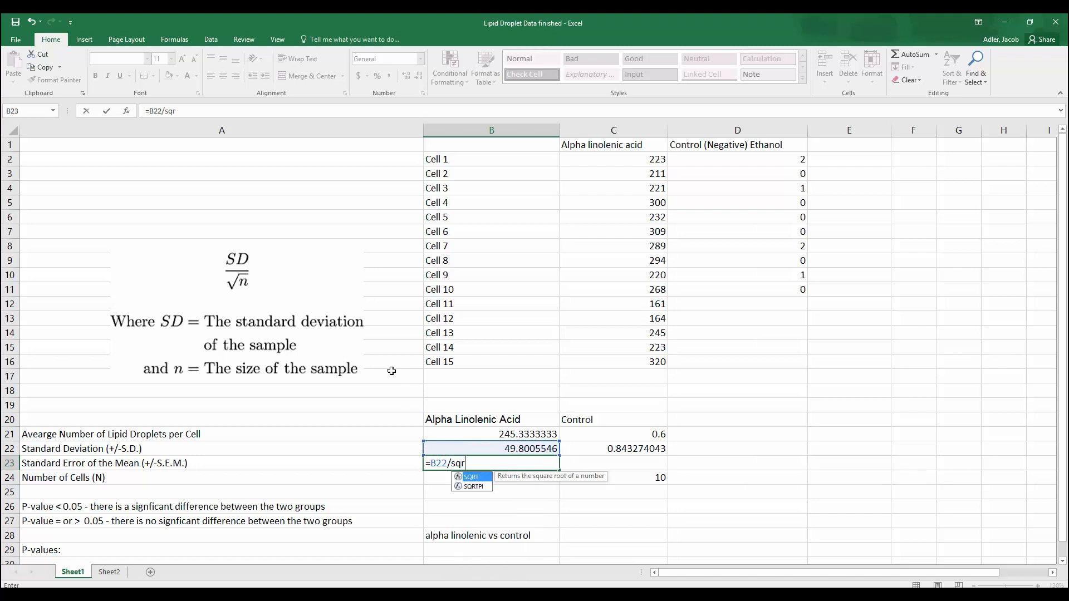
text(rt)
double_click(472, 479)
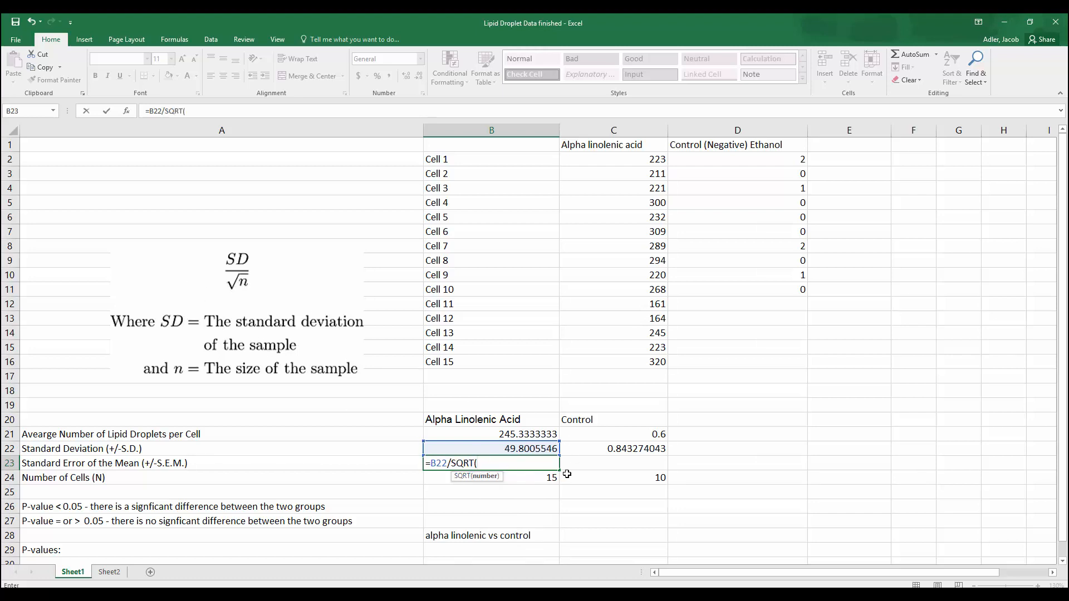
click(542, 477)
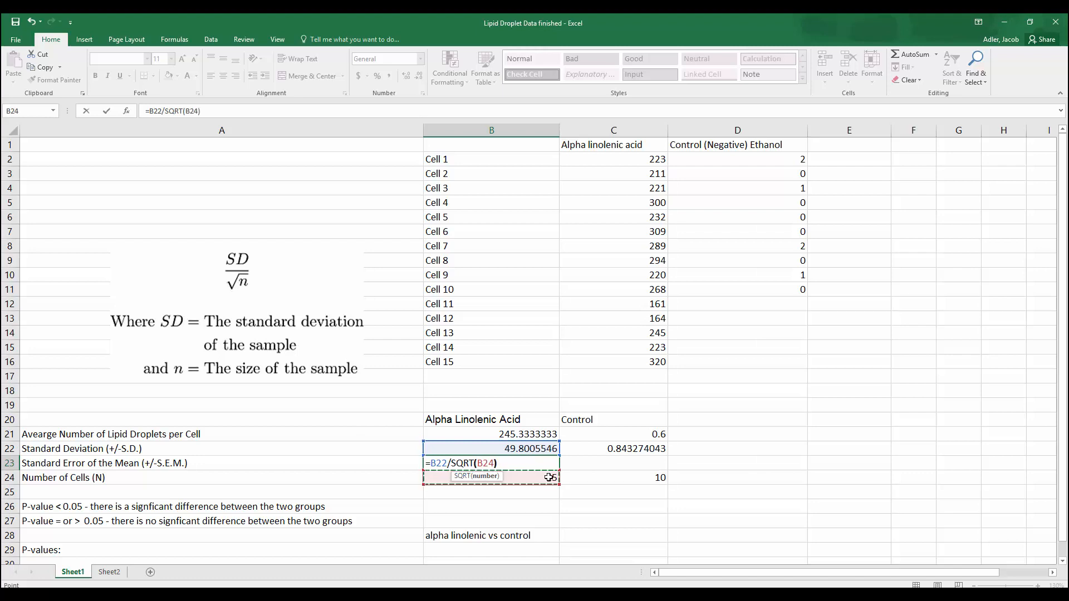
text())
key(Return)
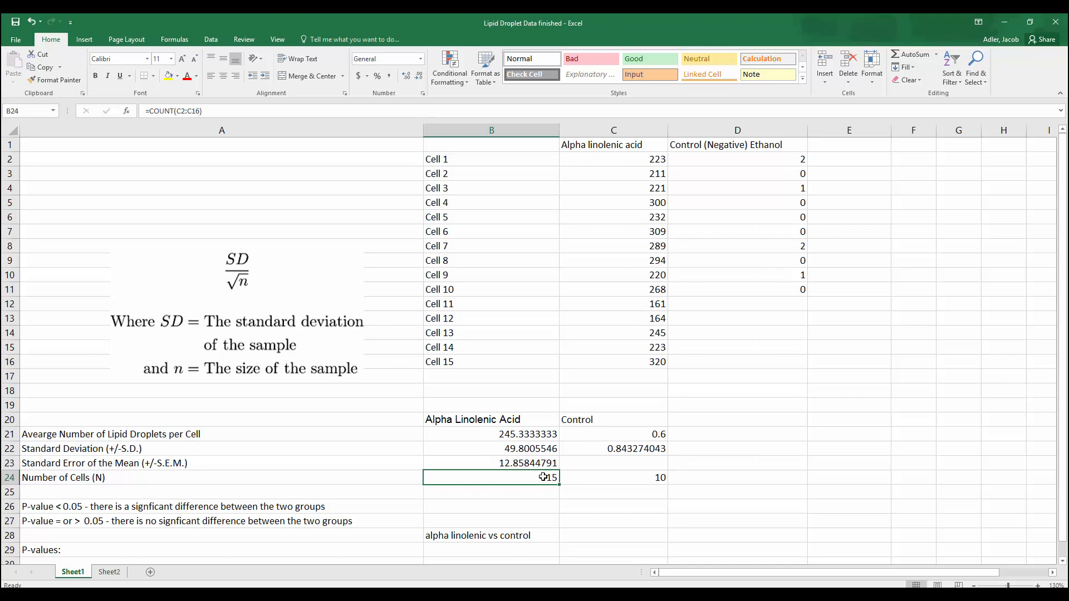
- Calculate the Control standard error of the mean in C23 with the formula =C22/SQRT(C24)
click(601, 462)
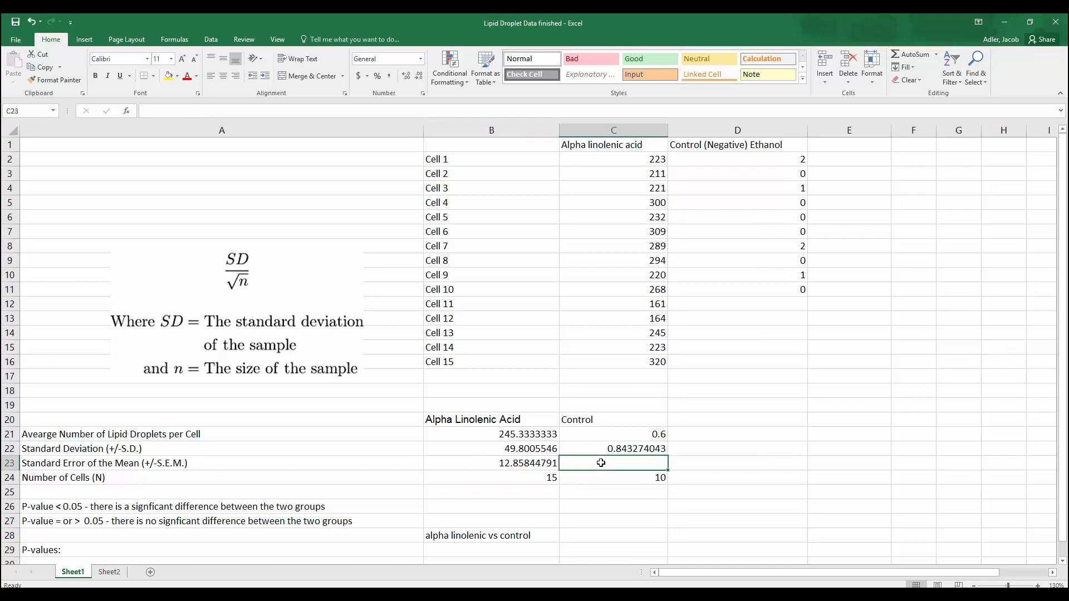
text(=)
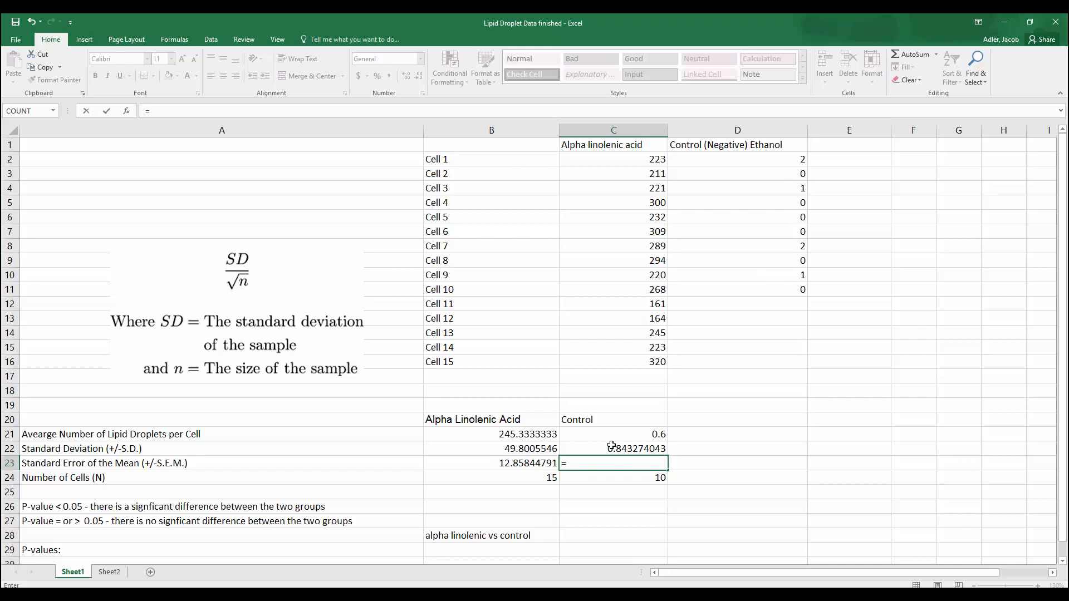
click(611, 446)
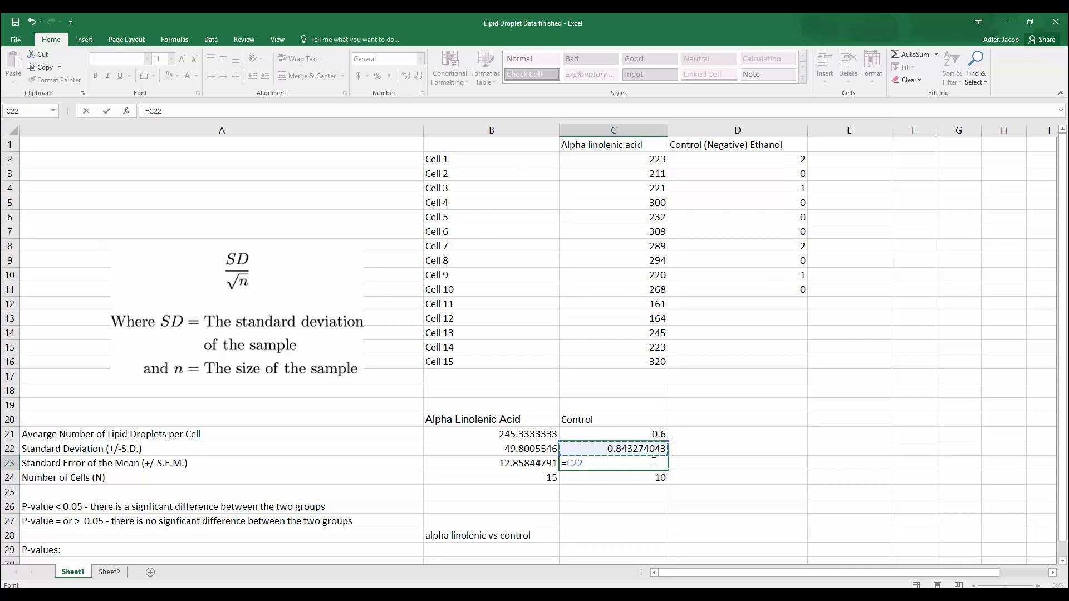
text(/sq)
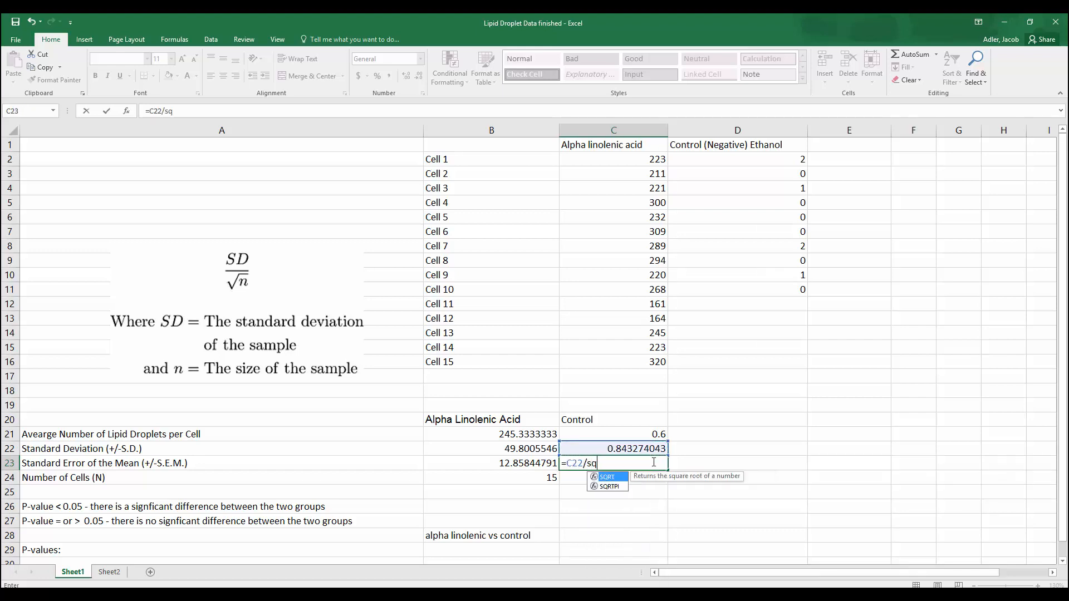
text(rt)
double_click(607, 478)
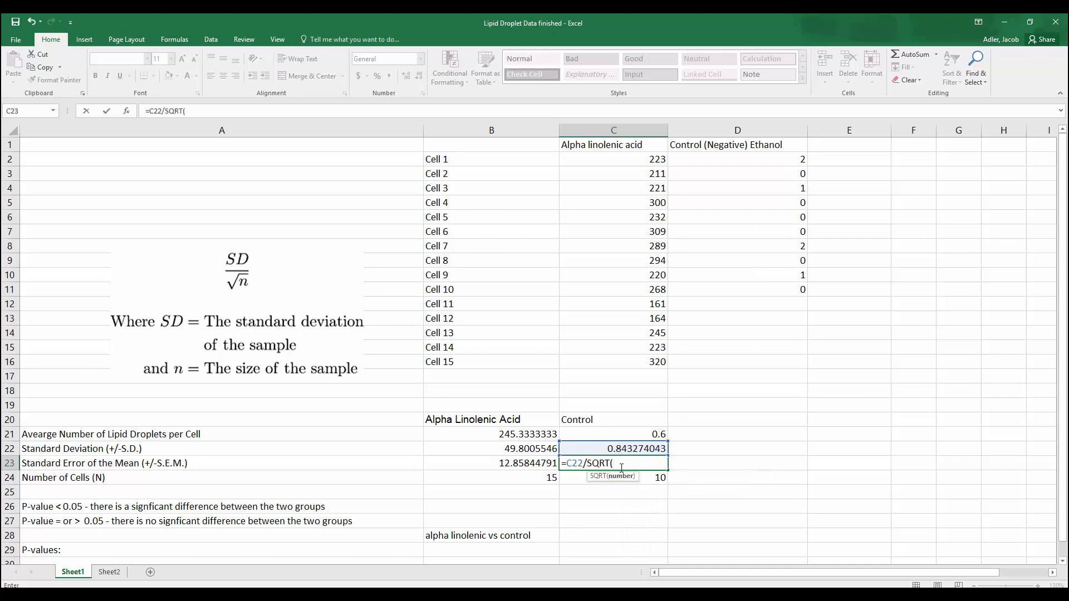
text())
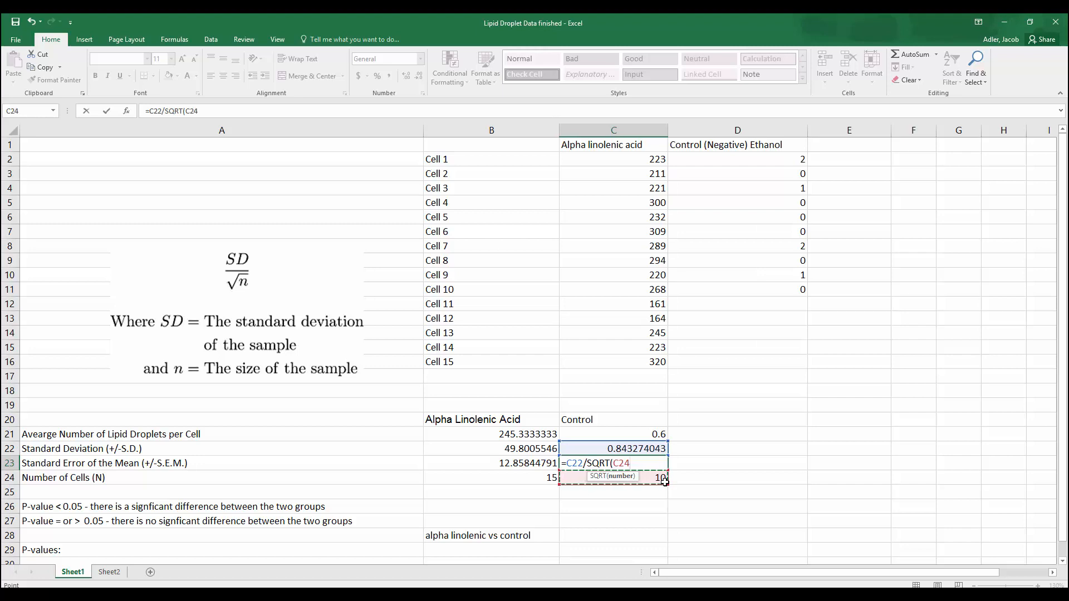
key(Return)
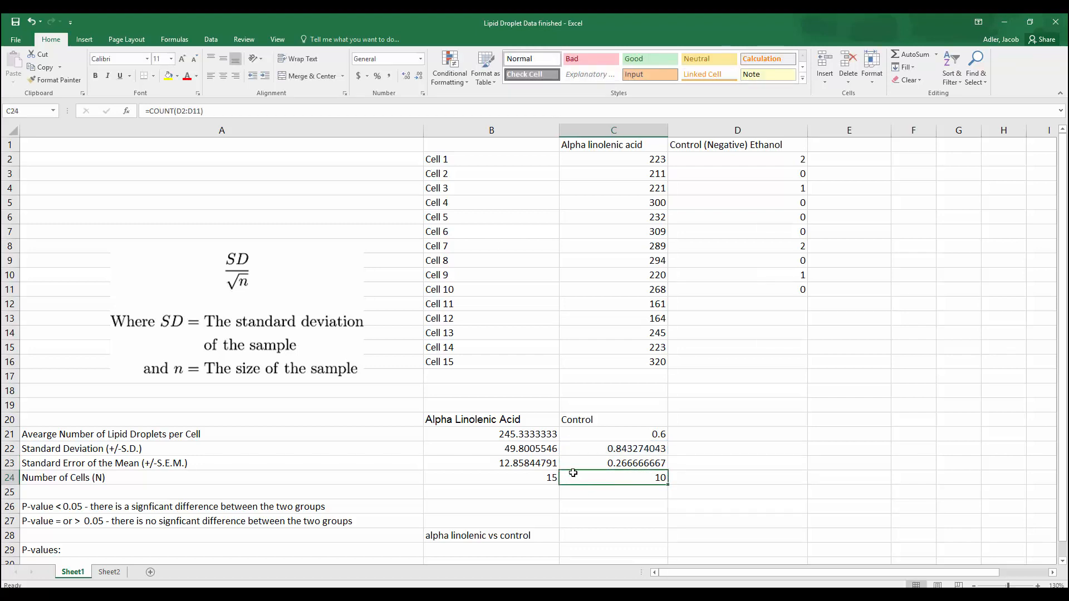
drag(541, 464, 590, 465)
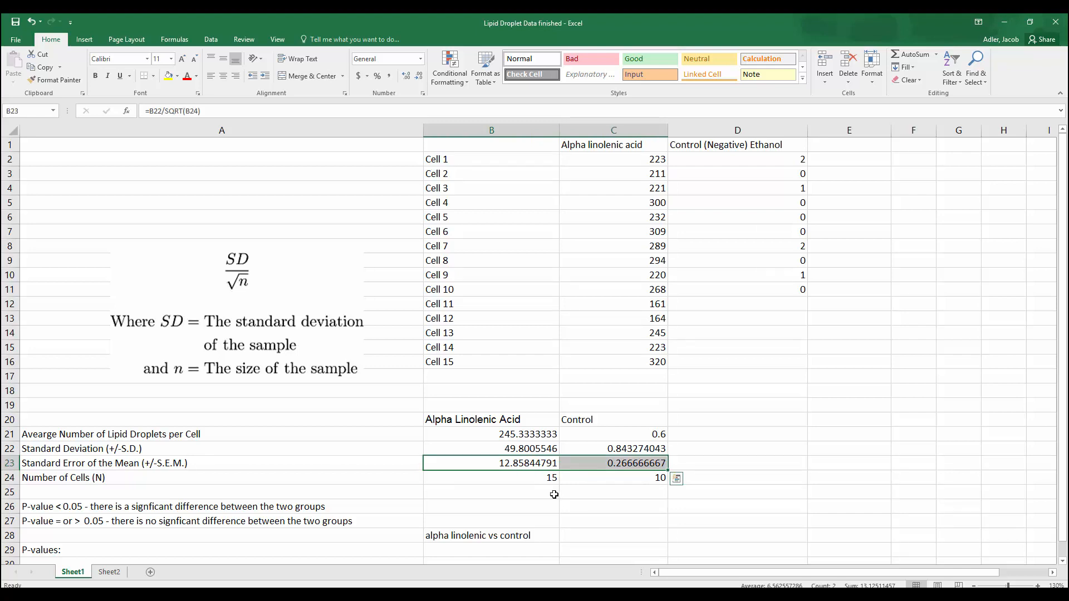
- Enter the label "Student's T-test" in A28, directly above the P-values label
scroll(554, 494, down, 2)
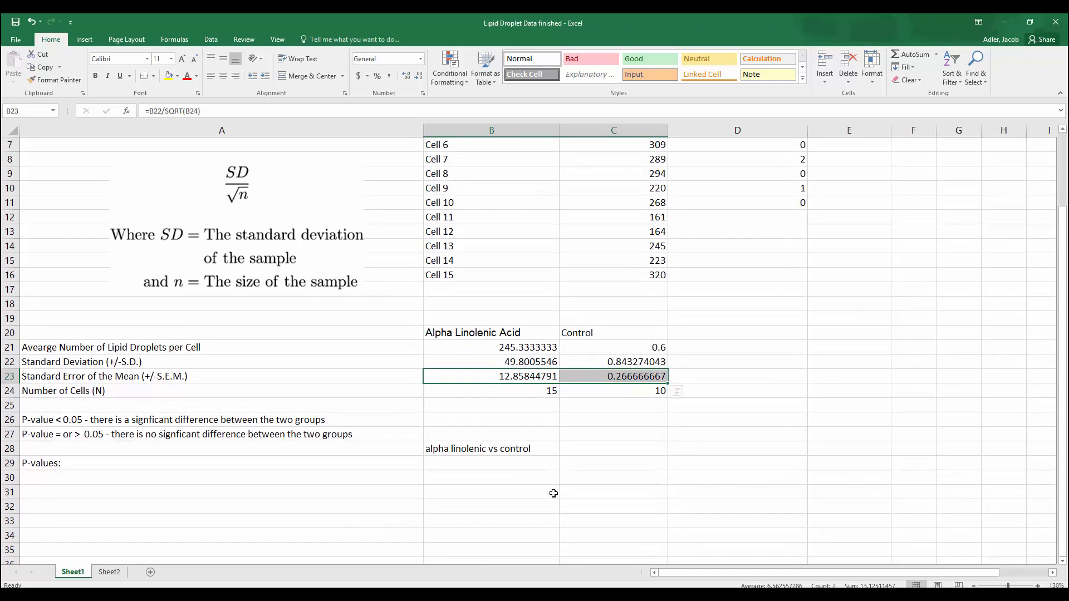
click(203, 453)
text(Studen)
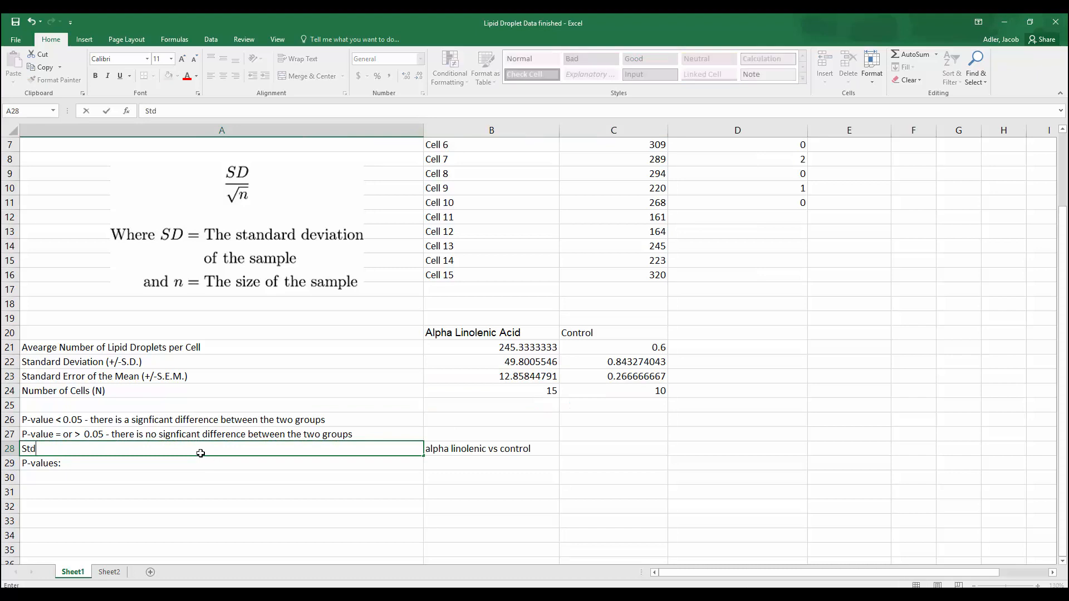
text(t's T=tes)
key(BackSpace)
key(BackSpace)
key(BackSpace)
key(BackSpace)
text(-test)
key(Return)
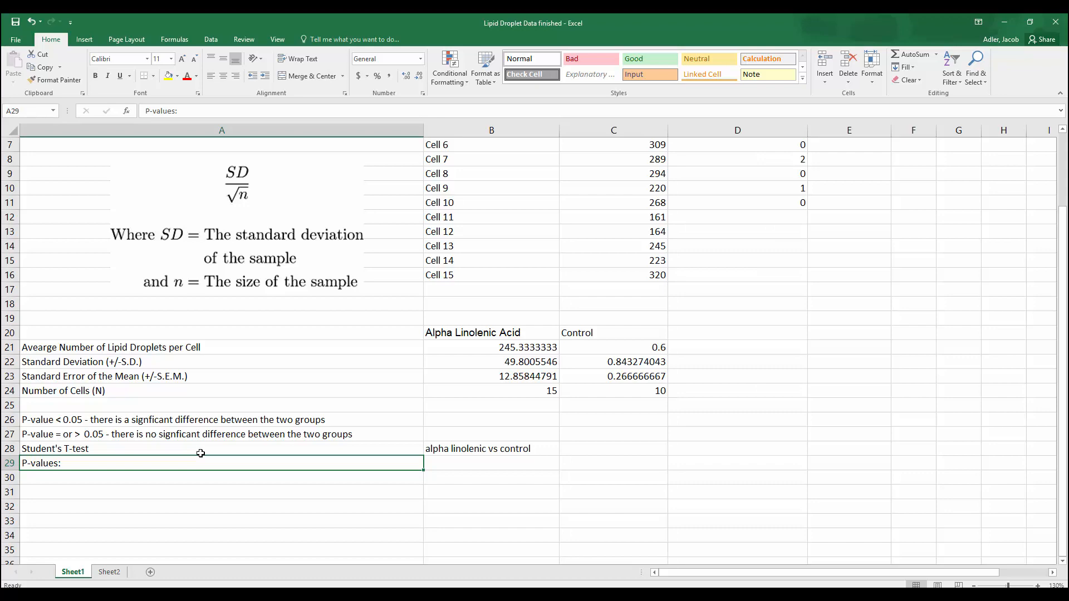
- Add the comparison headings "oleic vs control" in C28 and "oleic vs alpha linolenic" in D28
scroll(390, 434, up, 2)
scroll(547, 475, down, 1)
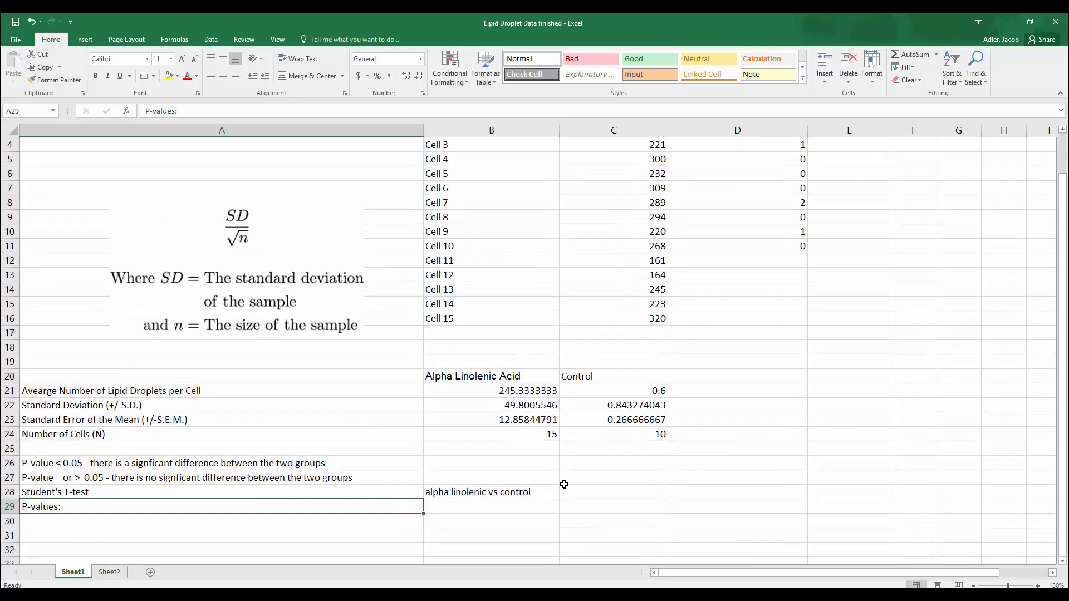
click(588, 492)
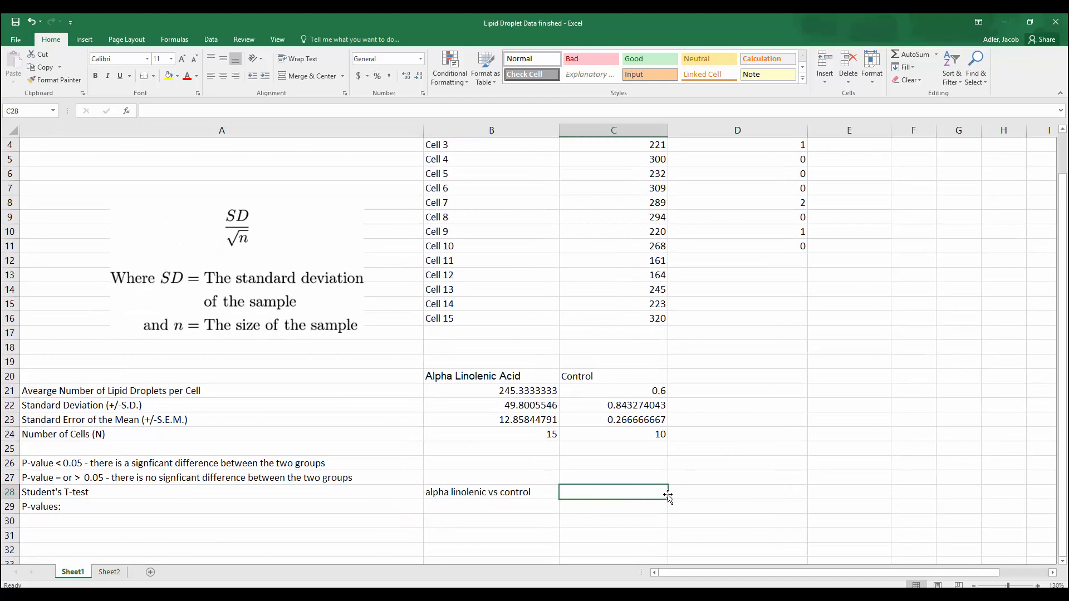
text(oleic)
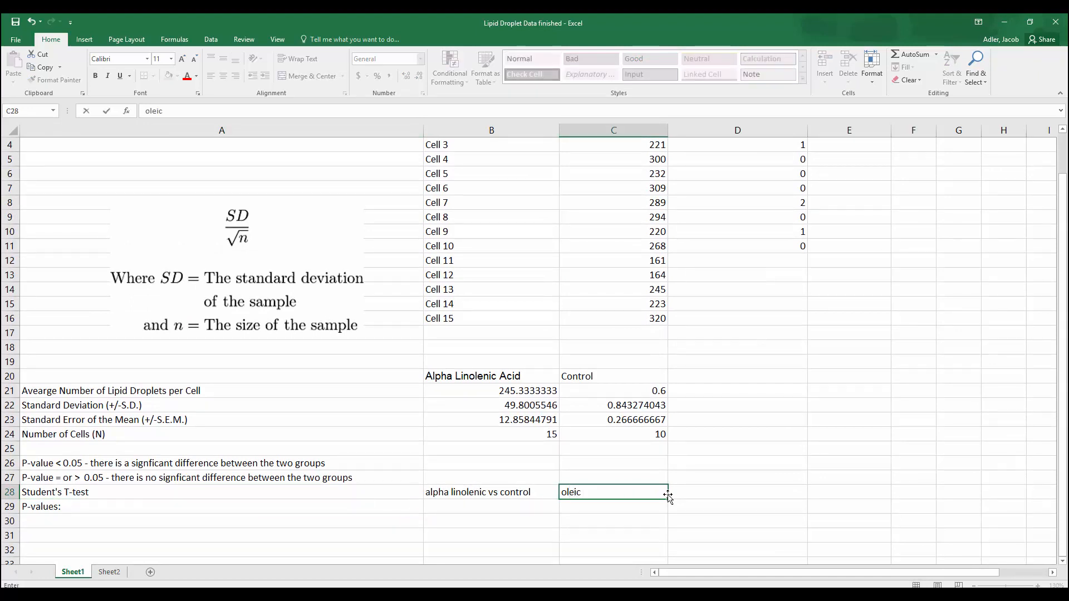
text( vs control)
key(Tab)
text(ole)
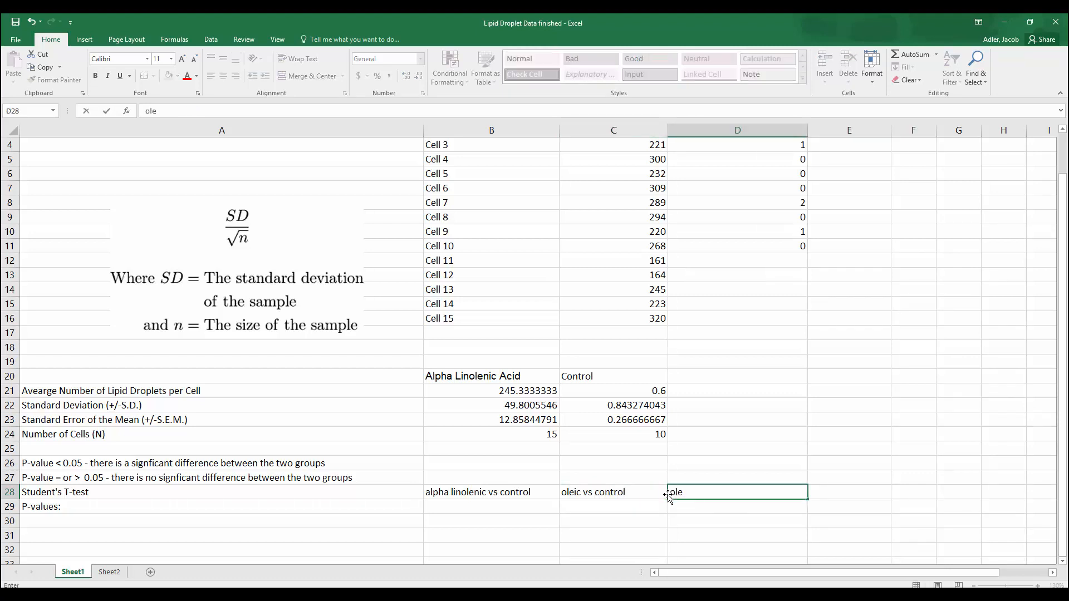
text(ic vs alpha linolenic)
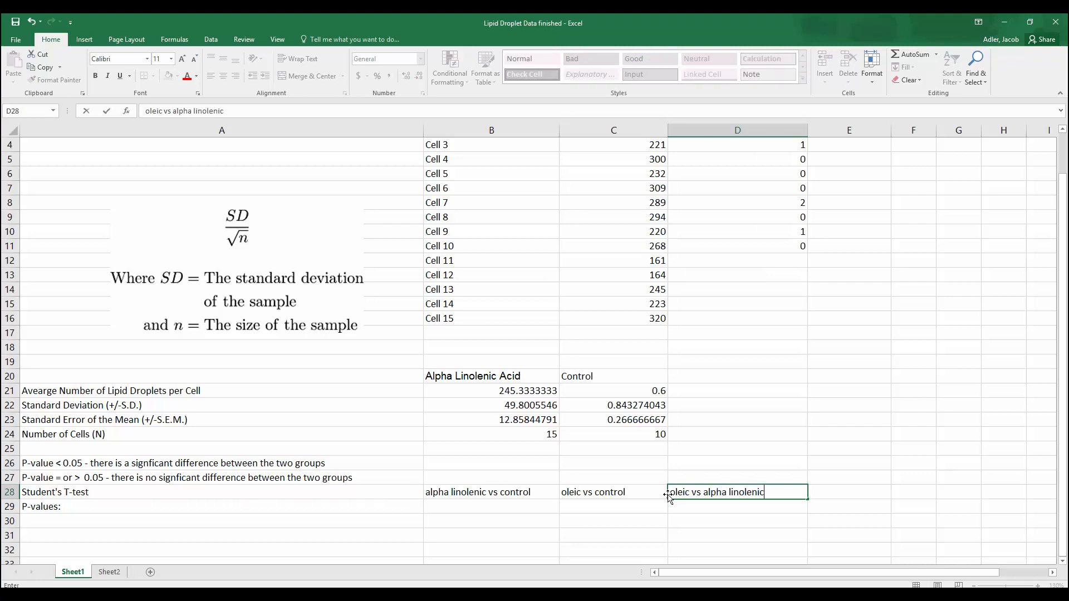
key(Return)
scroll(668, 496, down, 2)
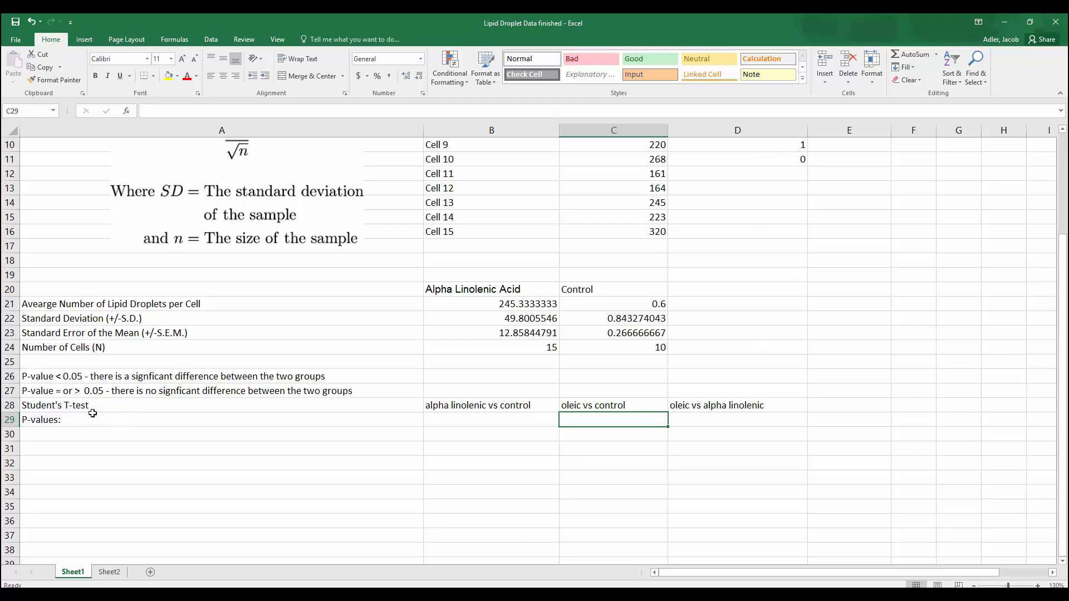
click(35, 378)
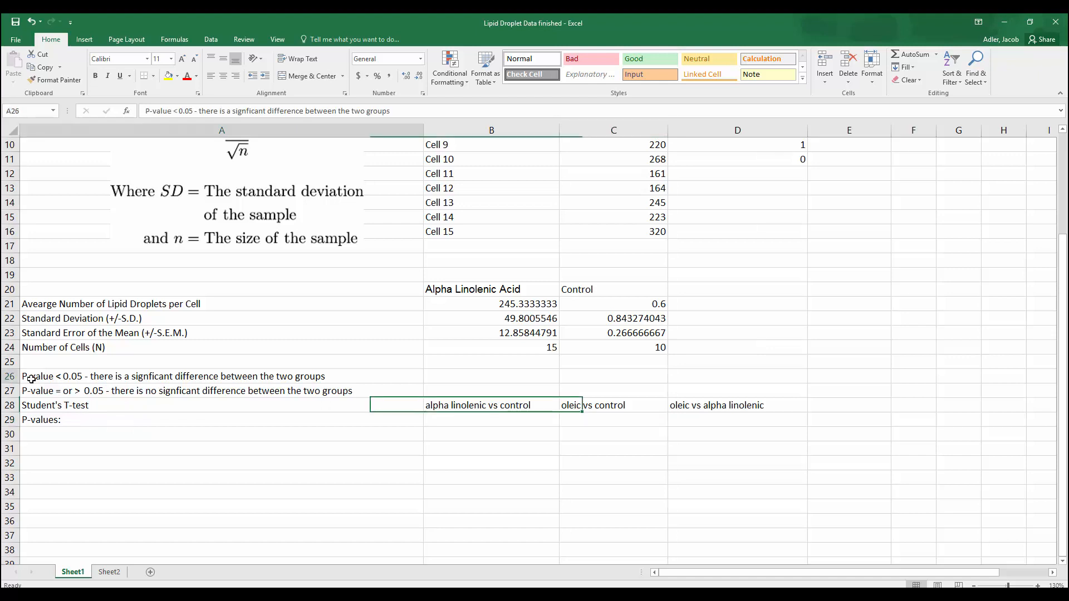
click(449, 422)
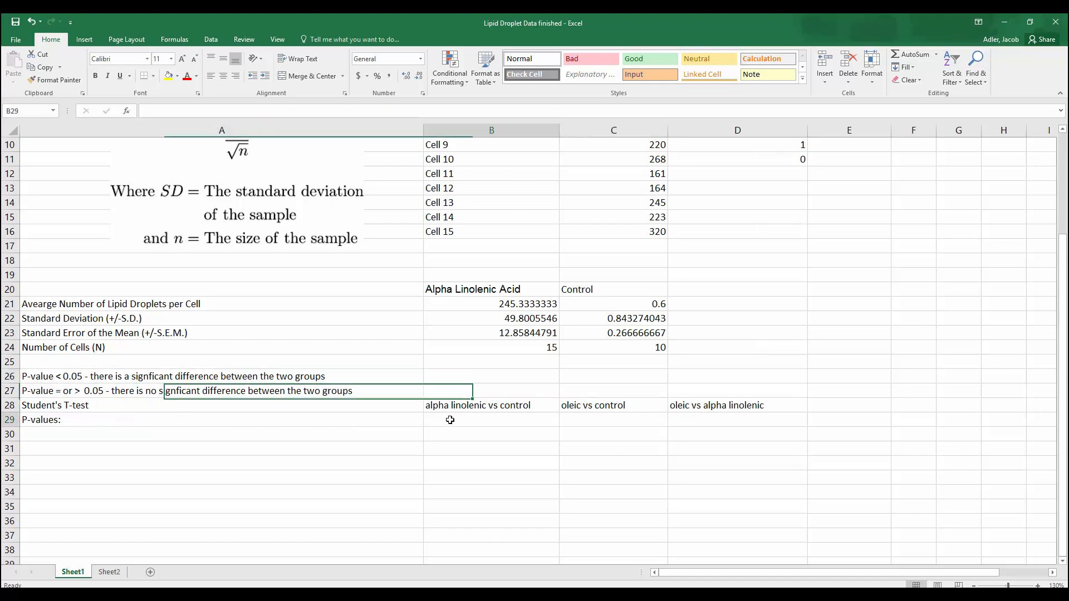
click(316, 388)
click(266, 372)
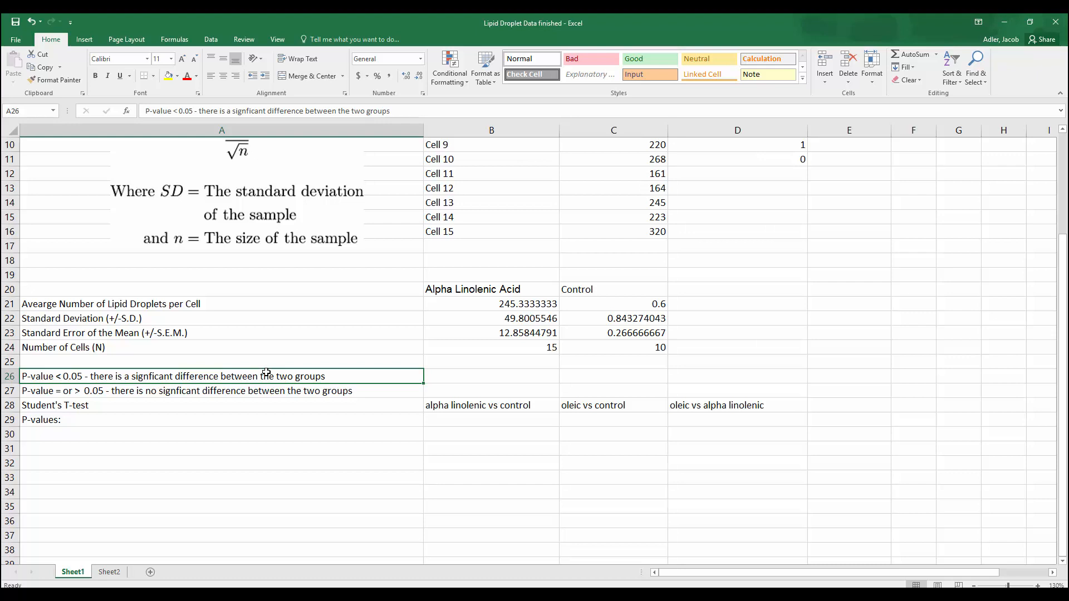
drag(571, 421, 686, 423)
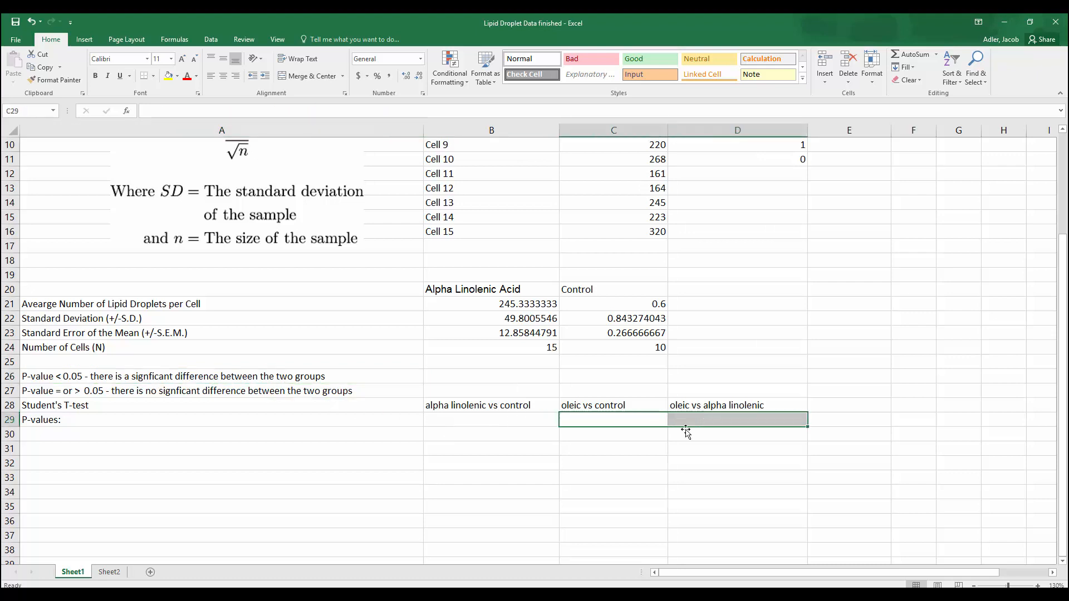
scroll(657, 440, up, 1)
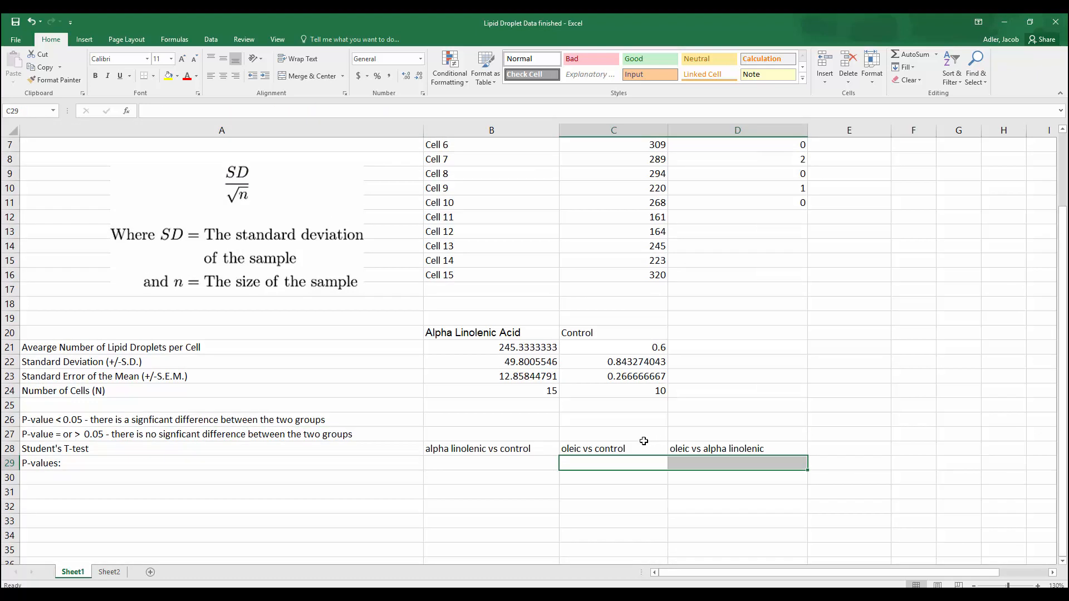
- Start a TTEST formula in B29 comparing the alpha linolenic acid data C2:C16 with the control data D2:D11
click(491, 462)
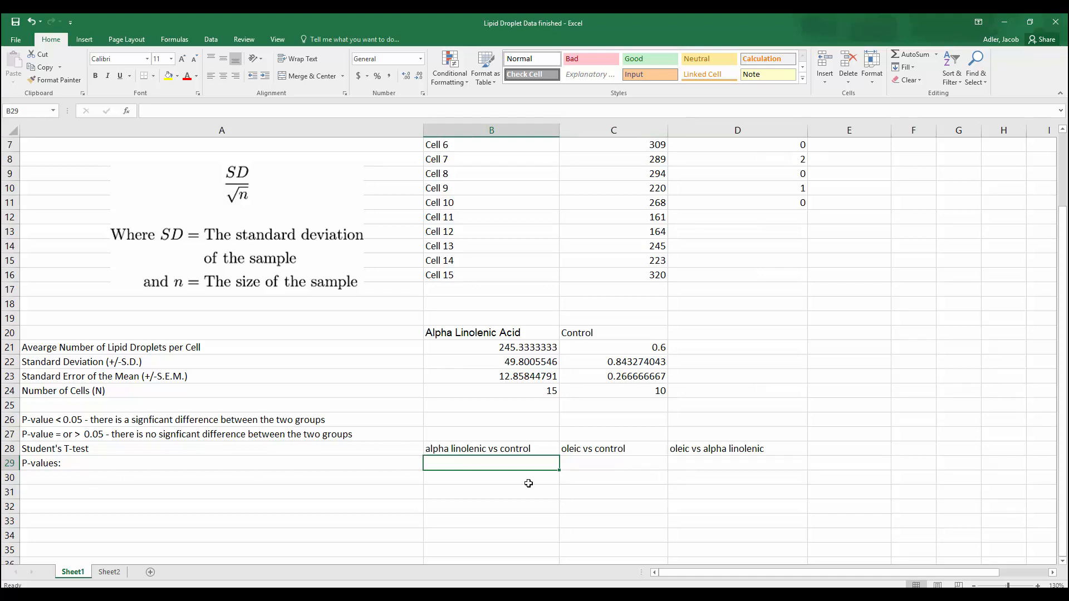
text(=t)
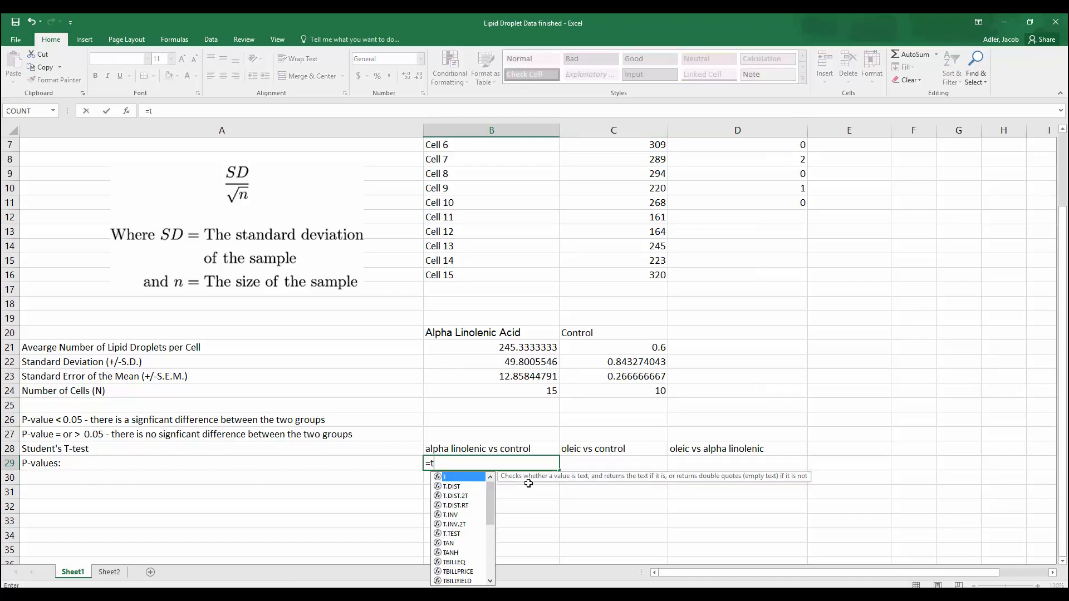
text(test)
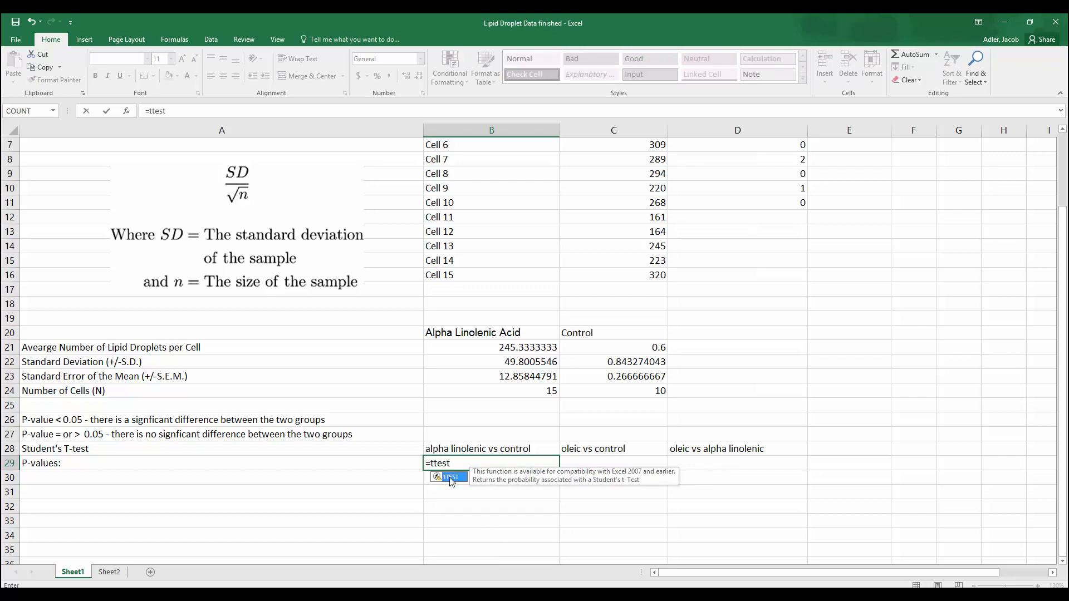
key(Tab)
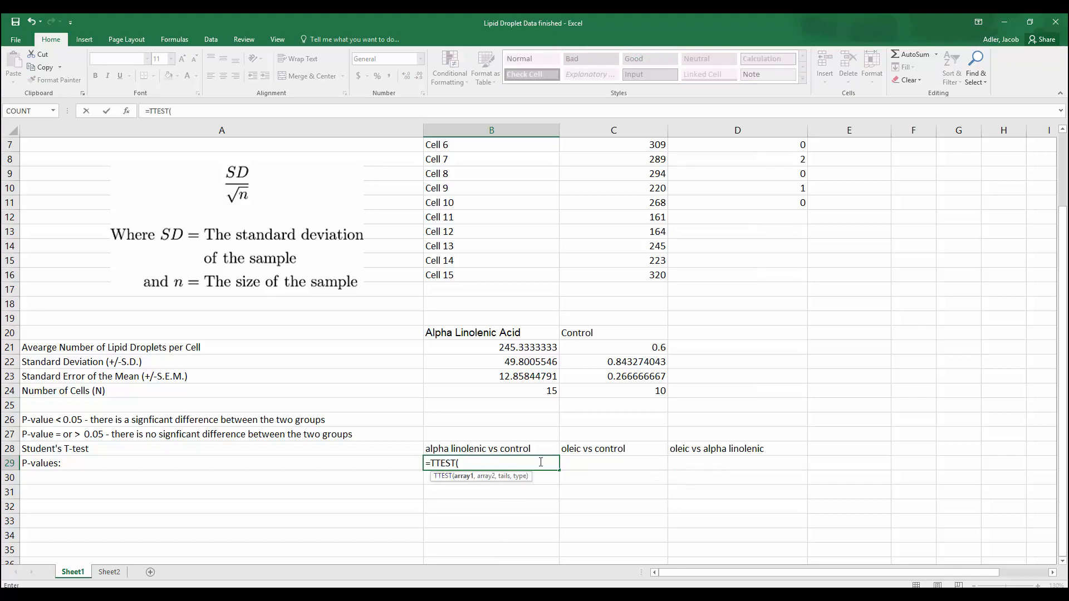
scroll(617, 425, up, 2)
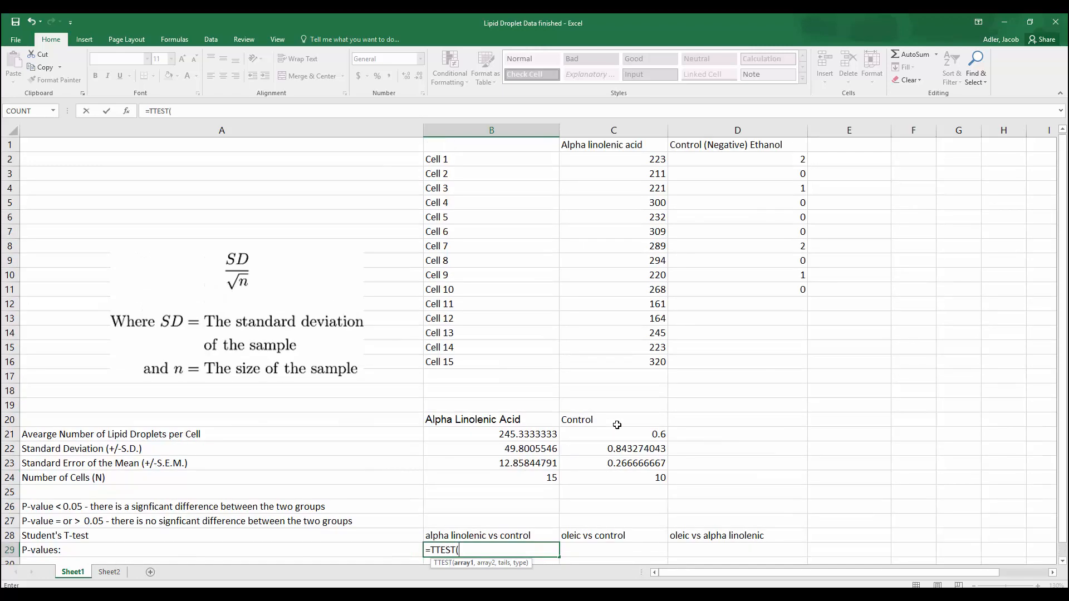
click(645, 159)
drag(645, 159, 635, 362)
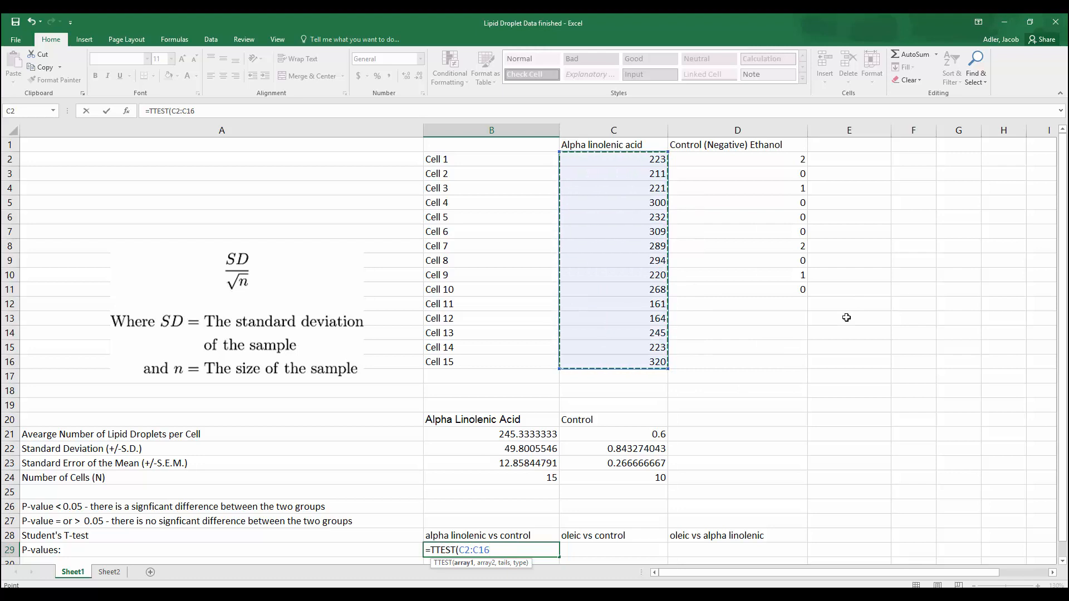
text(,)
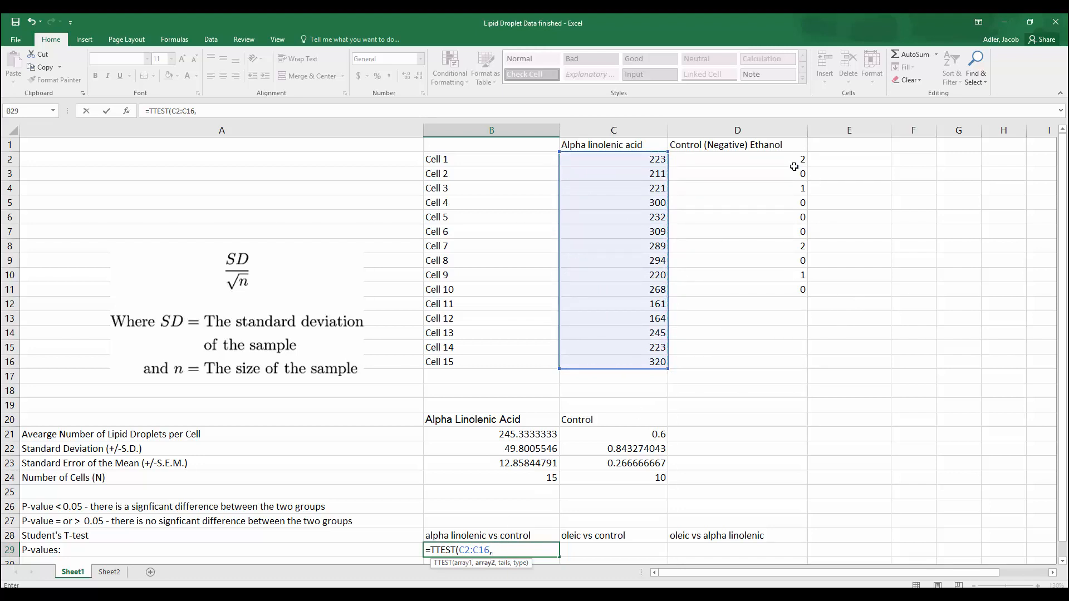
drag(794, 167, 787, 292)
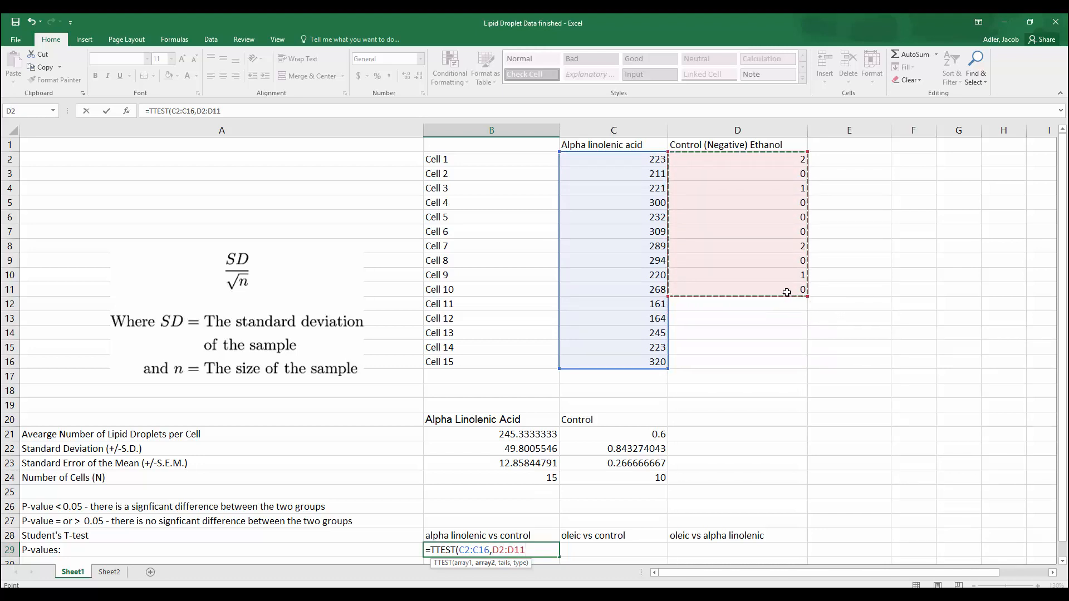
text(,)
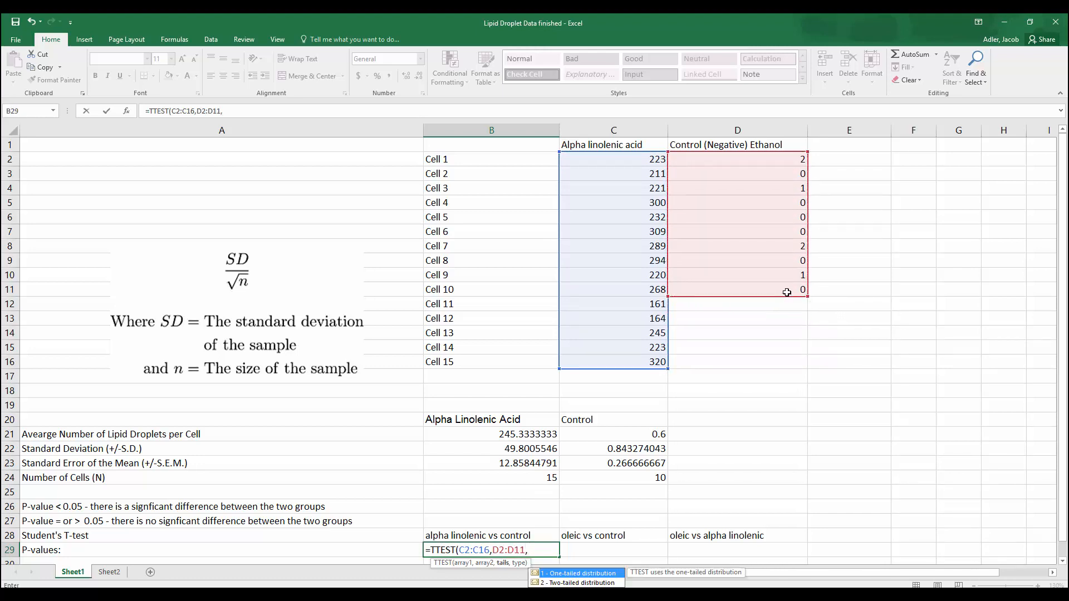
- Complete the TTEST formula in B29 with 2 for two-tailed distribution and 2 for two-sample equal variance
scroll(780, 242, down, 1)
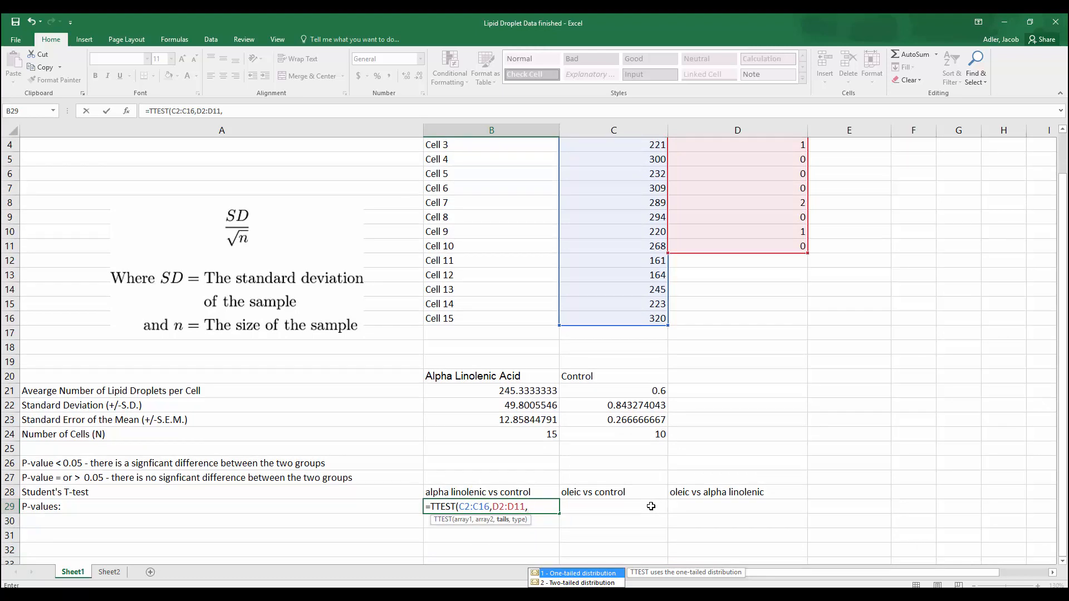
text(2)
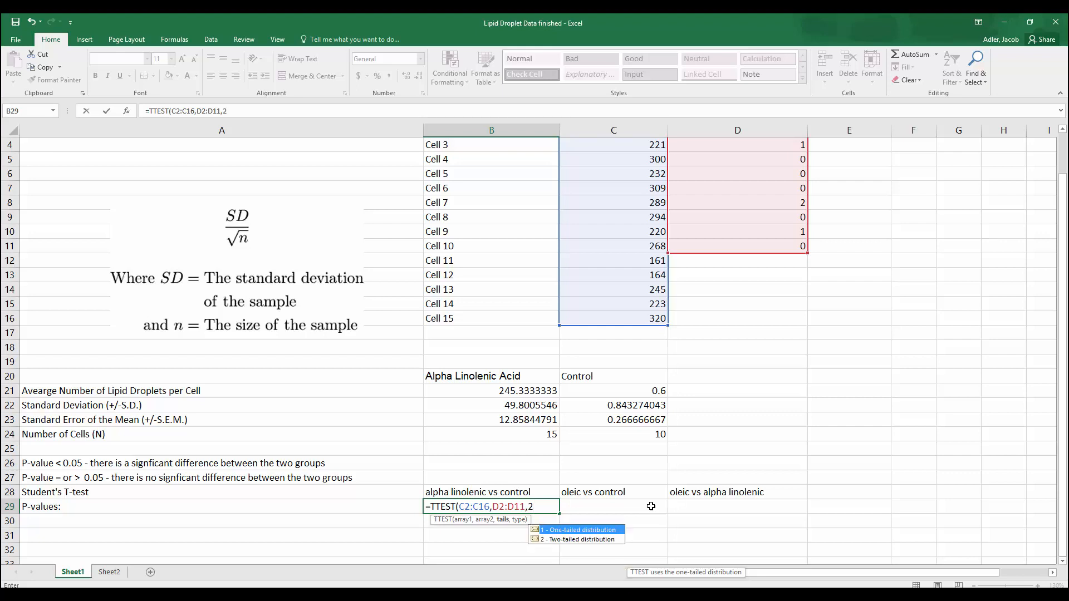
text(,)
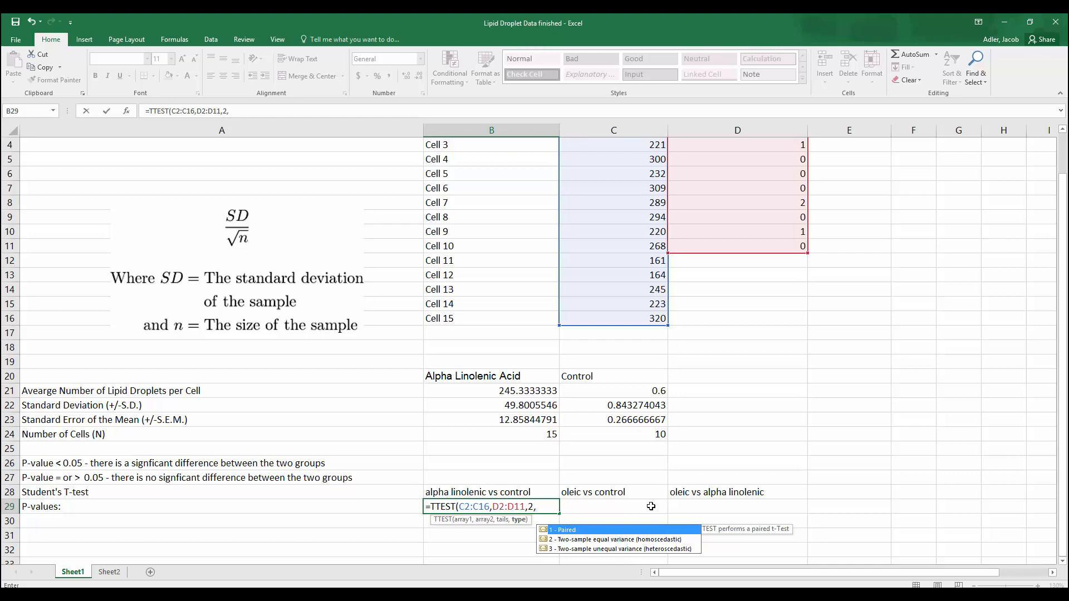
text(2)
text())
key(Return)
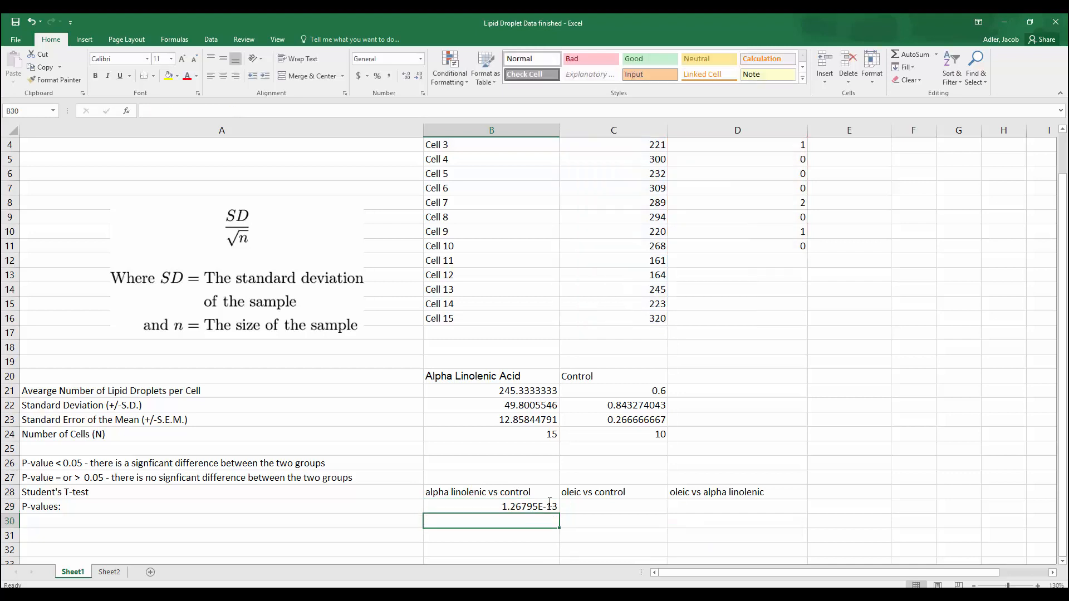
- Enter the note "p-value < 0.05" in B30, below the alpha linolenic vs control P-value
click(535, 506)
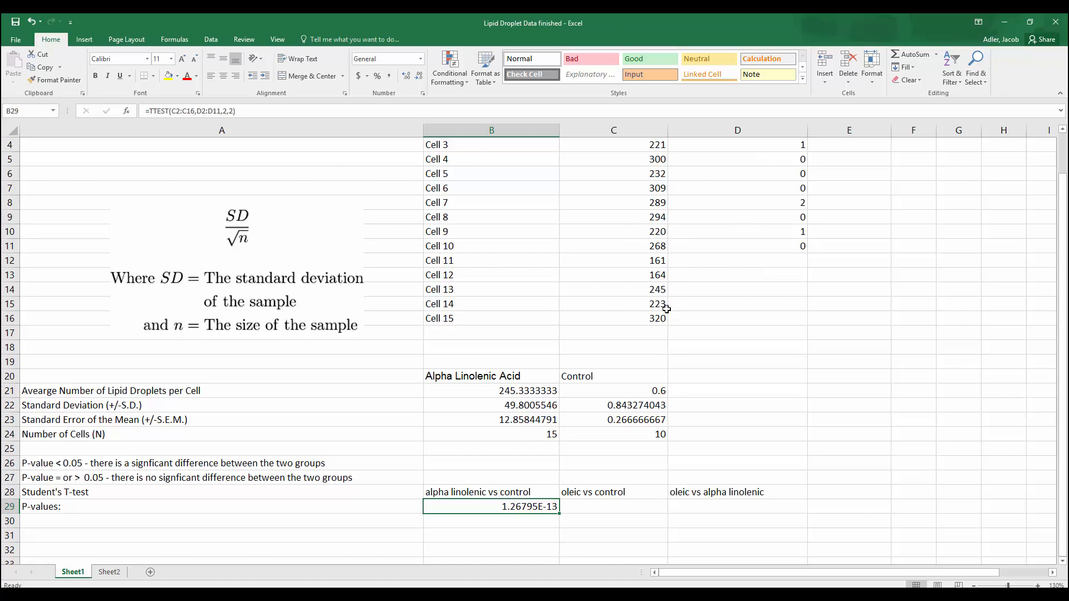
scroll(705, 324, up, 1)
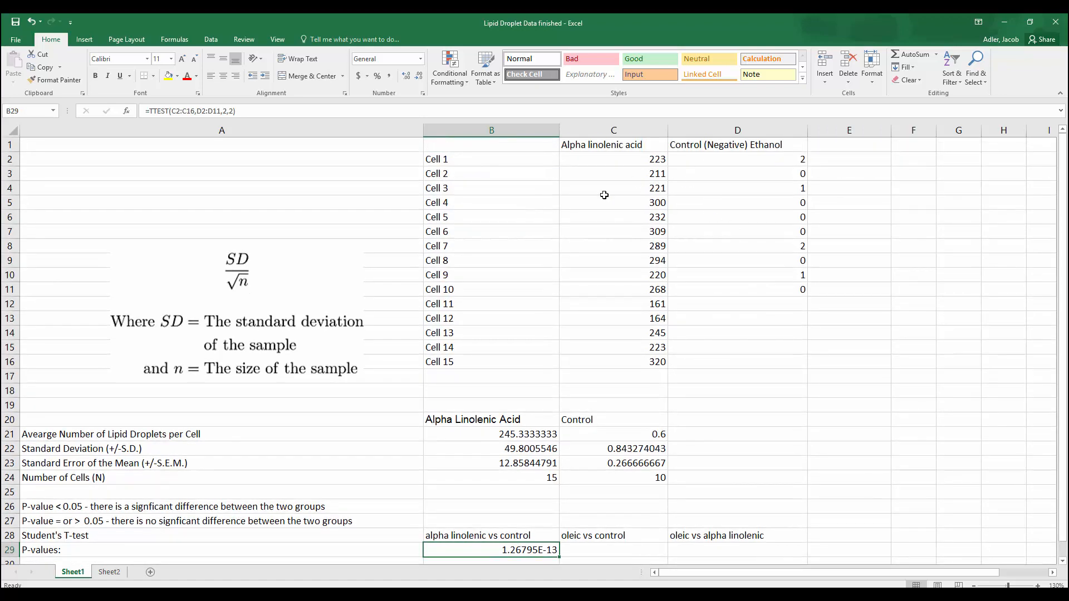
scroll(641, 373, down, 3)
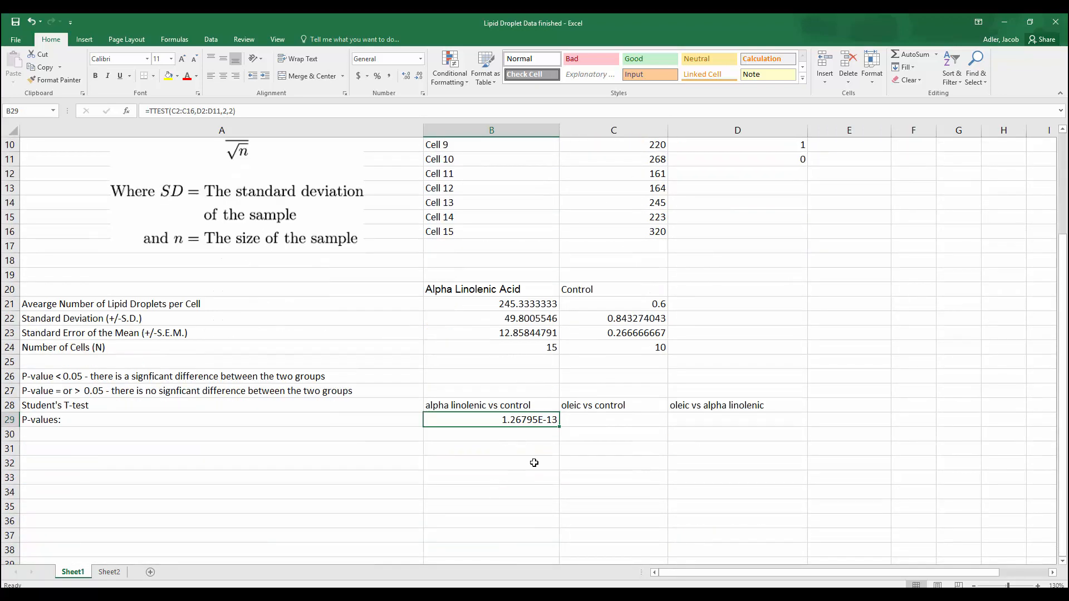
click(515, 439)
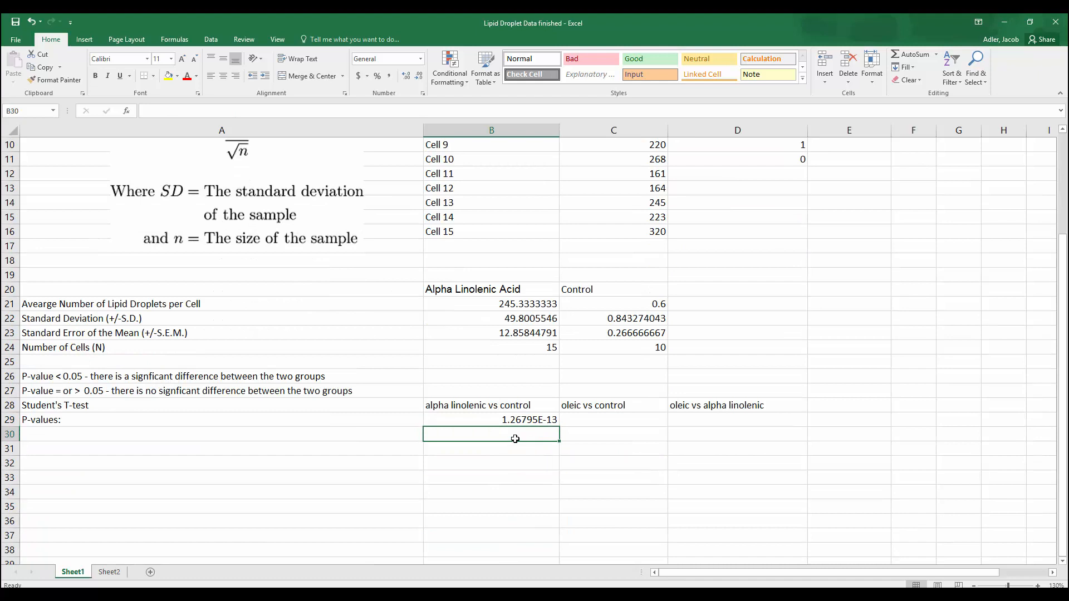
click(520, 422)
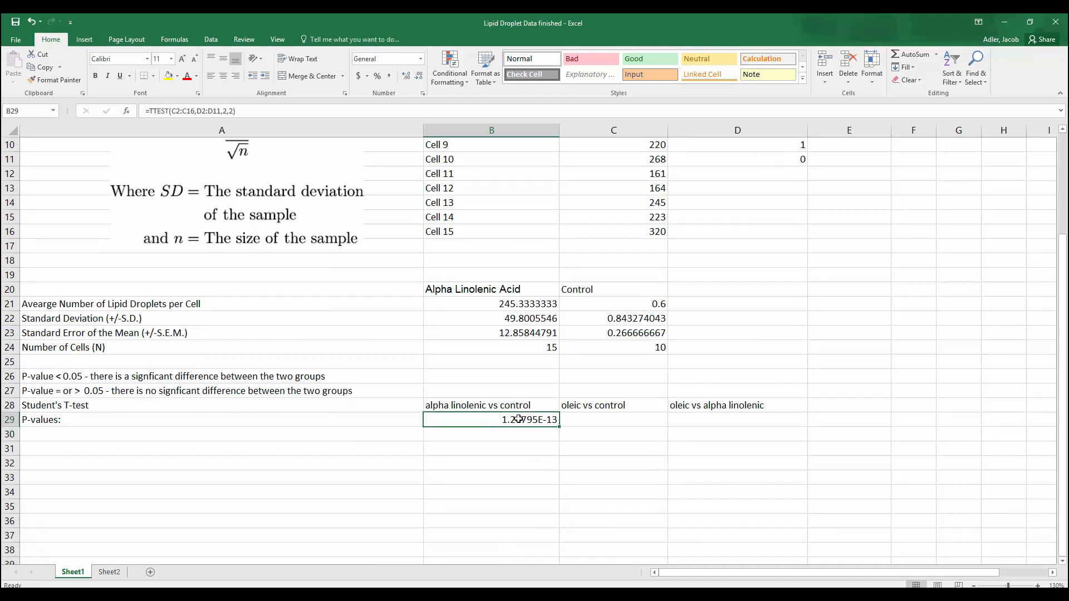
click(517, 439)
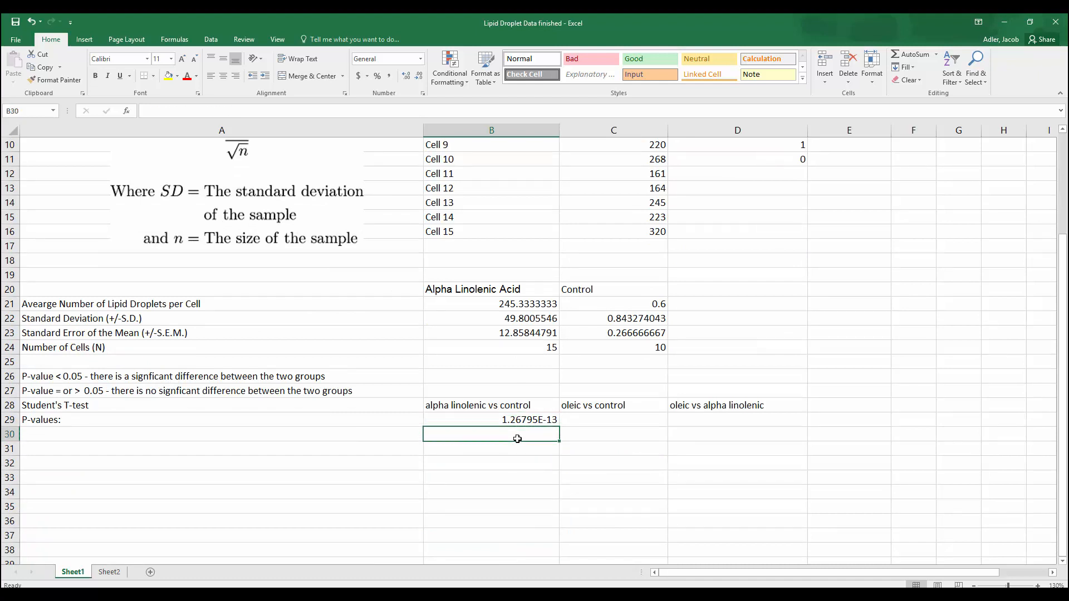
text(p-va)
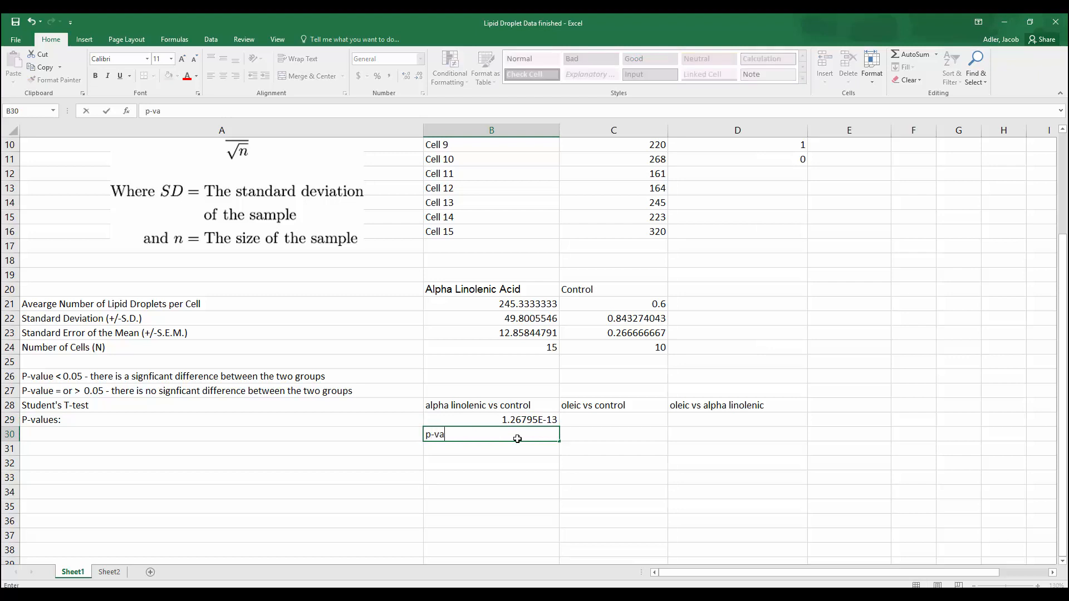
text(lue < 0.05)
click(576, 438)
- Enter an example P-value of 0.4 for oleic vs control in C29 and the note "p-value > 0.05" in C30
click(617, 420)
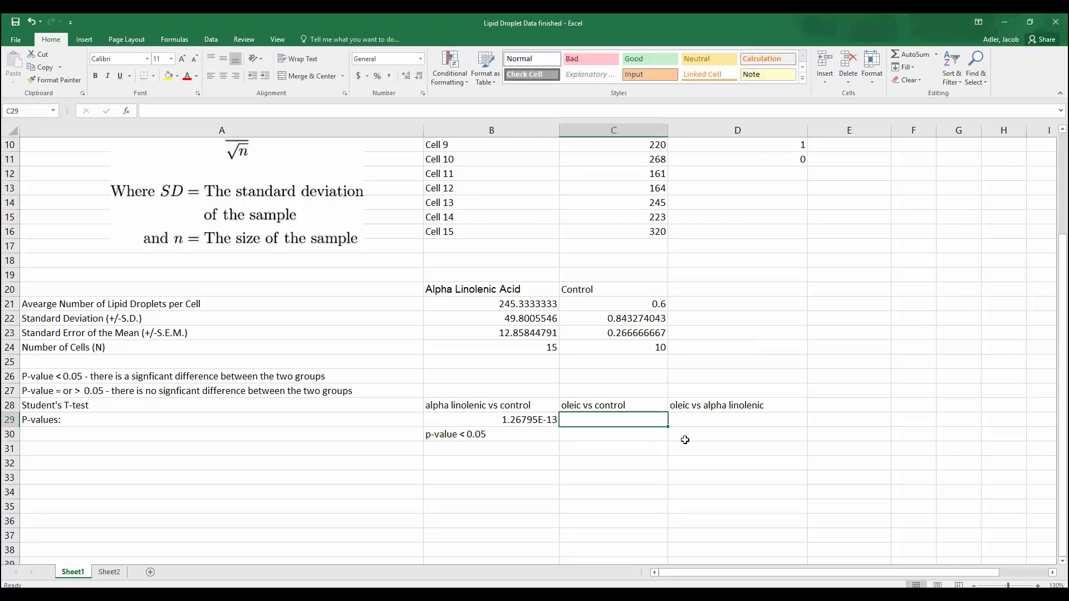
text(0.4)
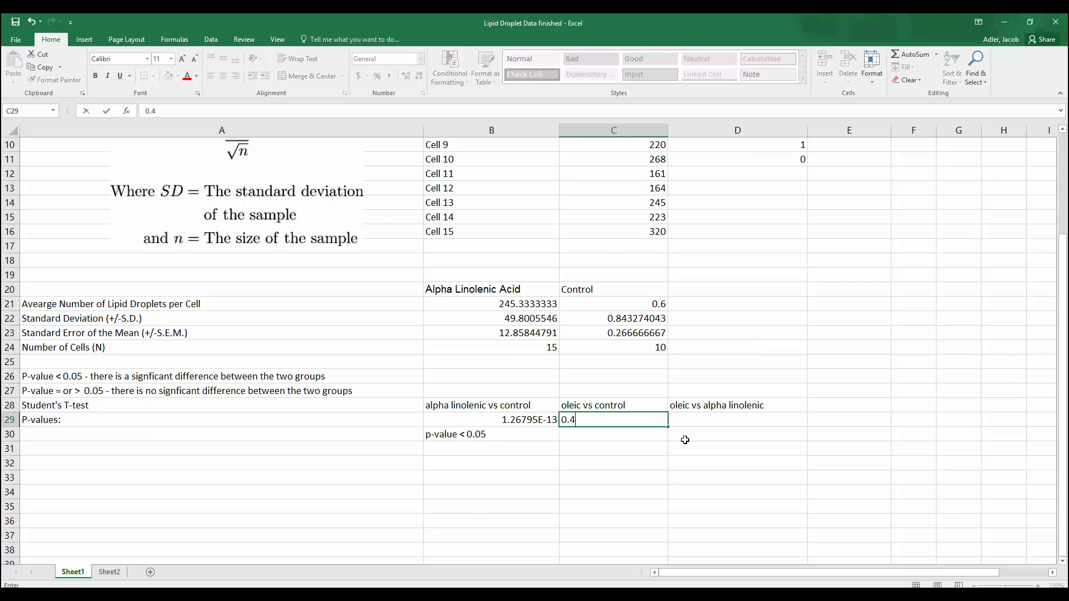
click(641, 433)
text(=)
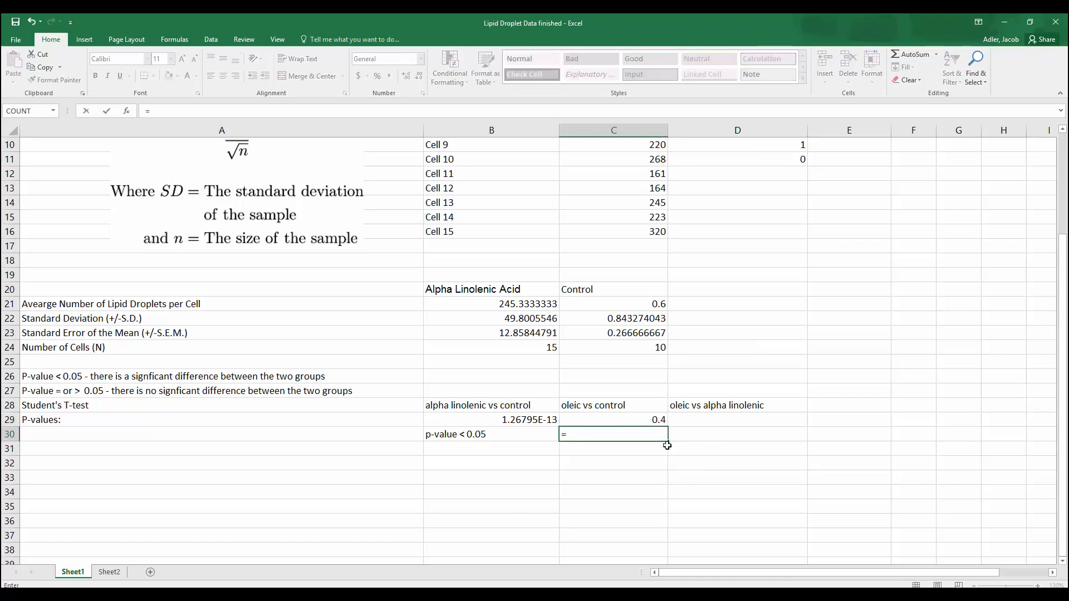
key(BackSpace)
text(p-val)
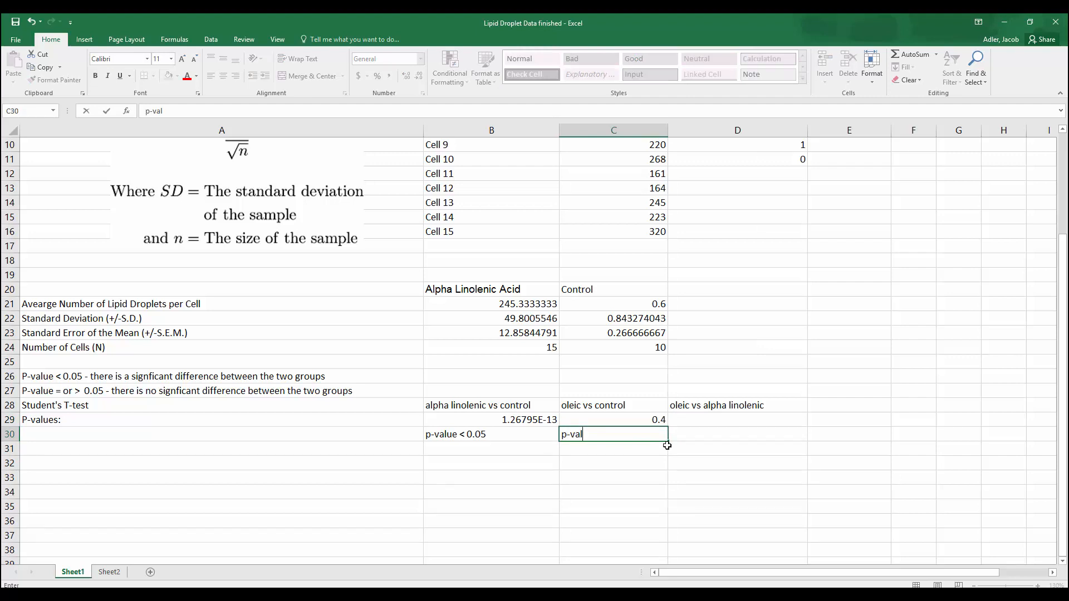
text(ue > 0.05)
key(Return)
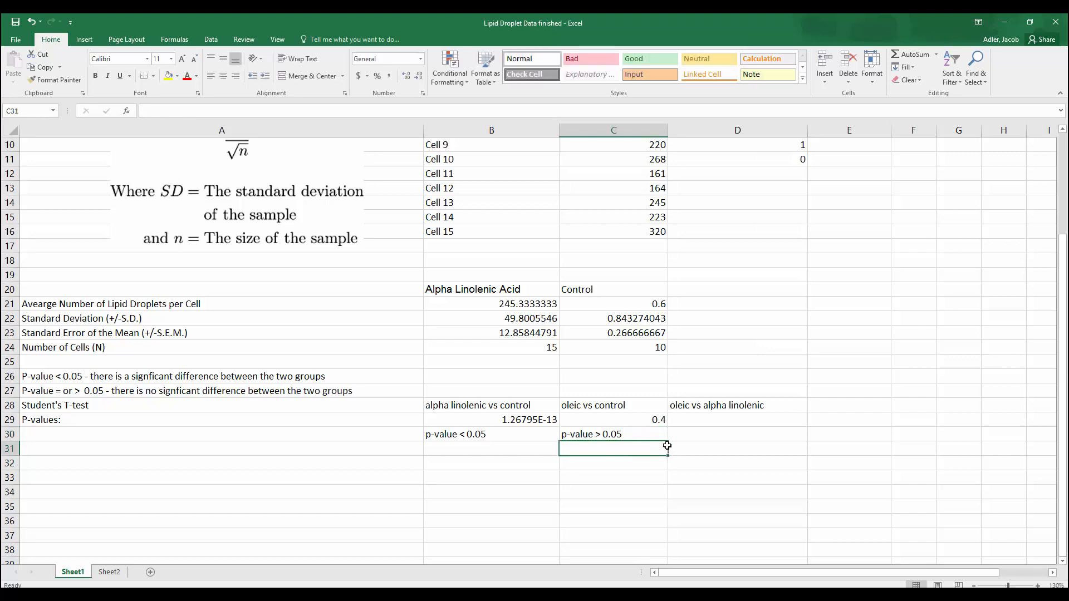
- Write the conclusion "there is a significant difference" in B31 and "between these groups" in B32
text(there )
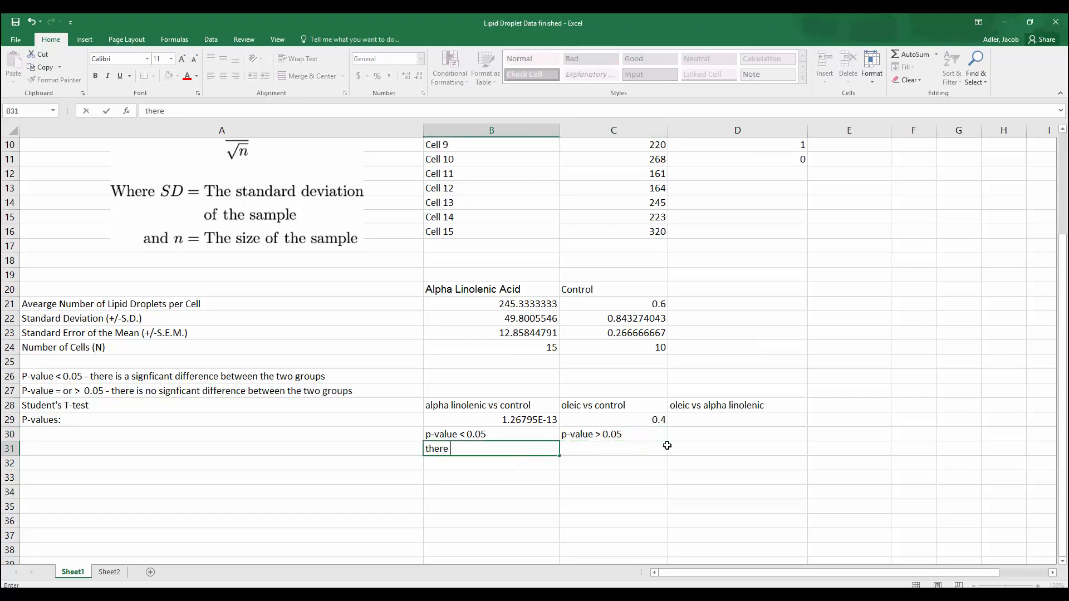
text(is a significant difference)
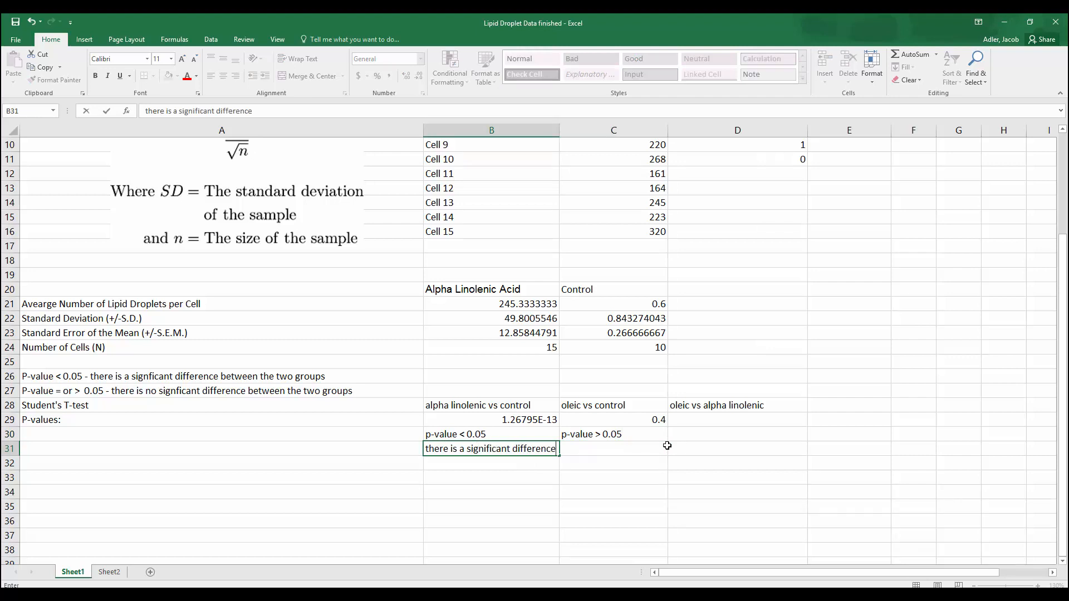
key(Return)
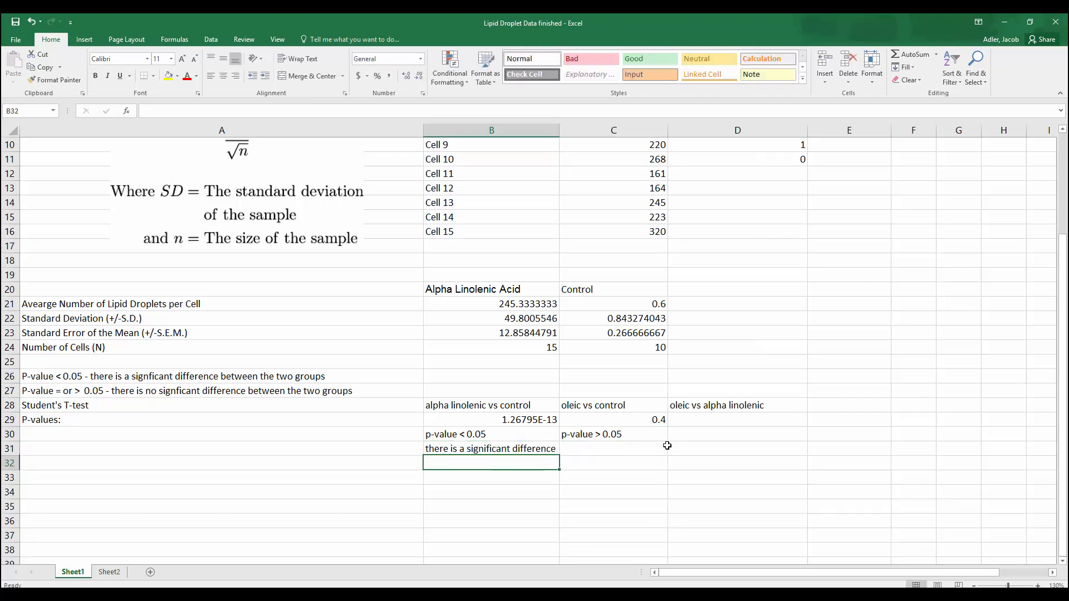
text(between the)
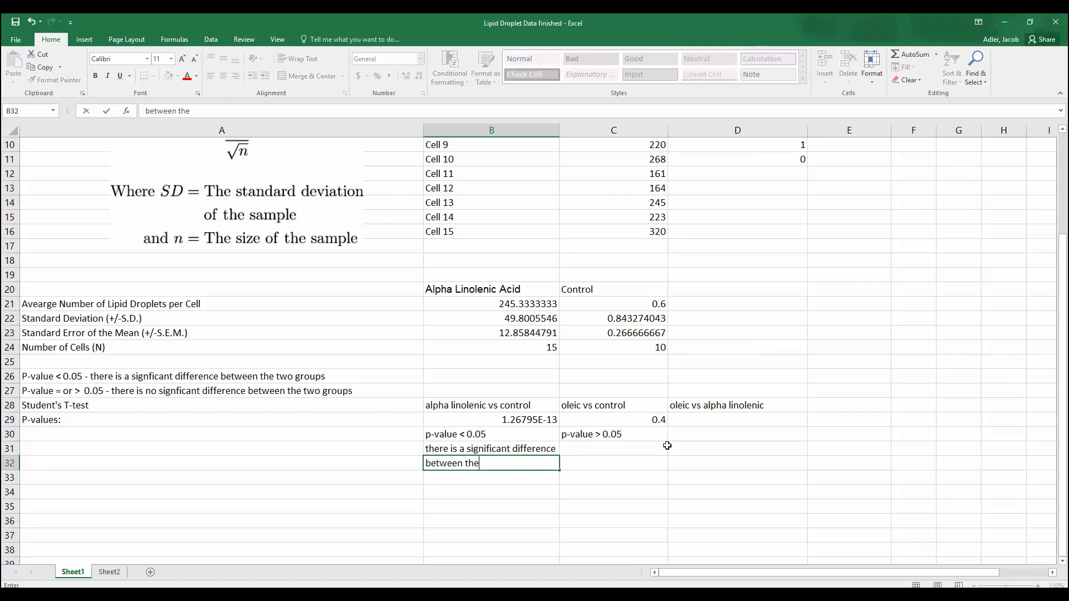
text(se groups)
key(Tab)
- Write the example conclusion "no difference between" in C31 and "the groups" in C32
click(667, 445)
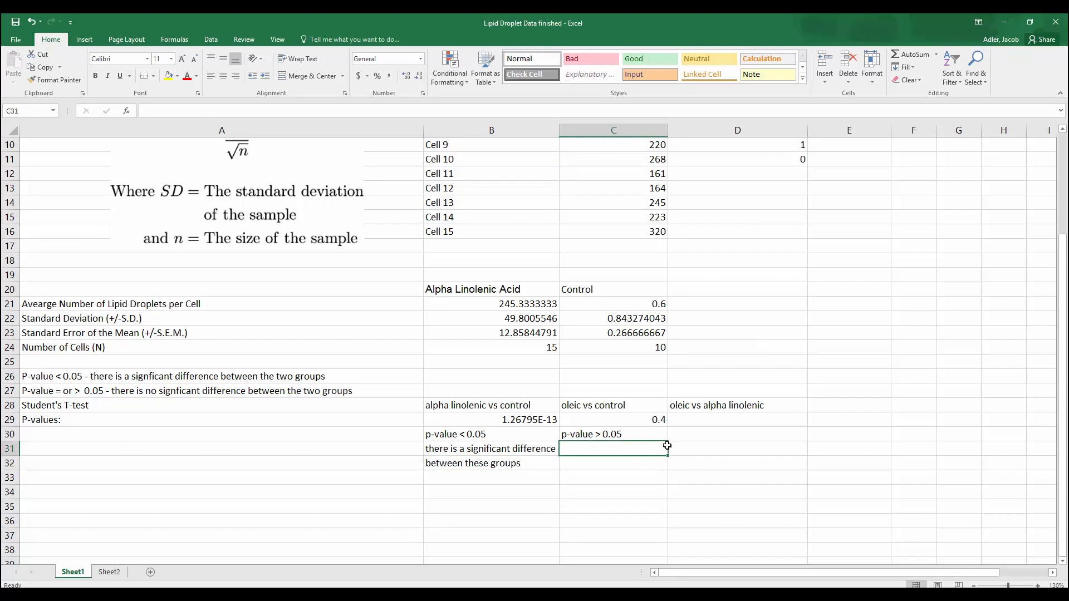
text(no difference be)
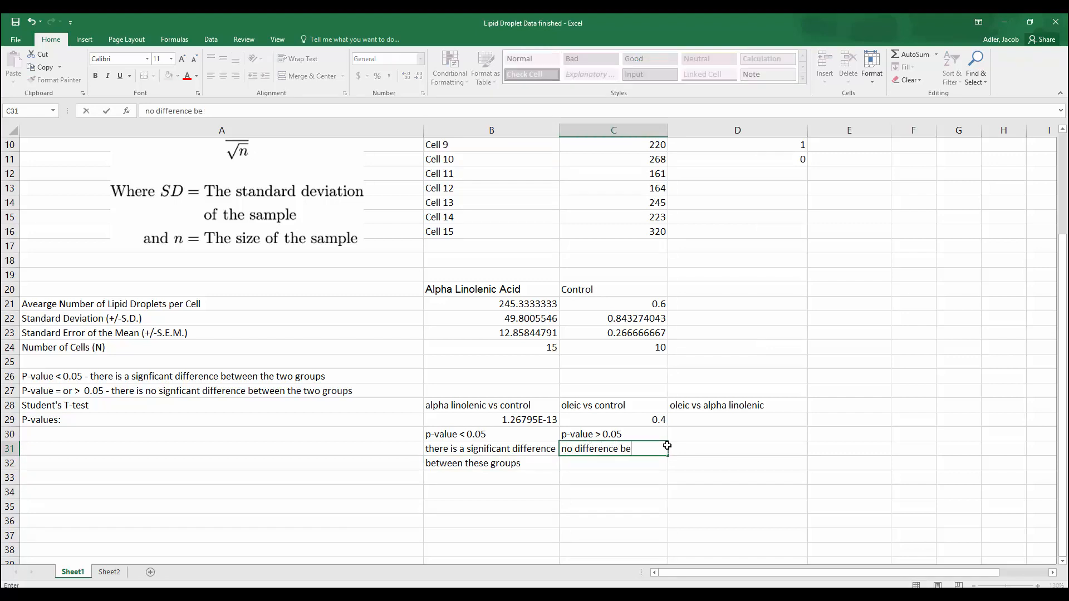
text(tween)
key(Return)
text(the groups)
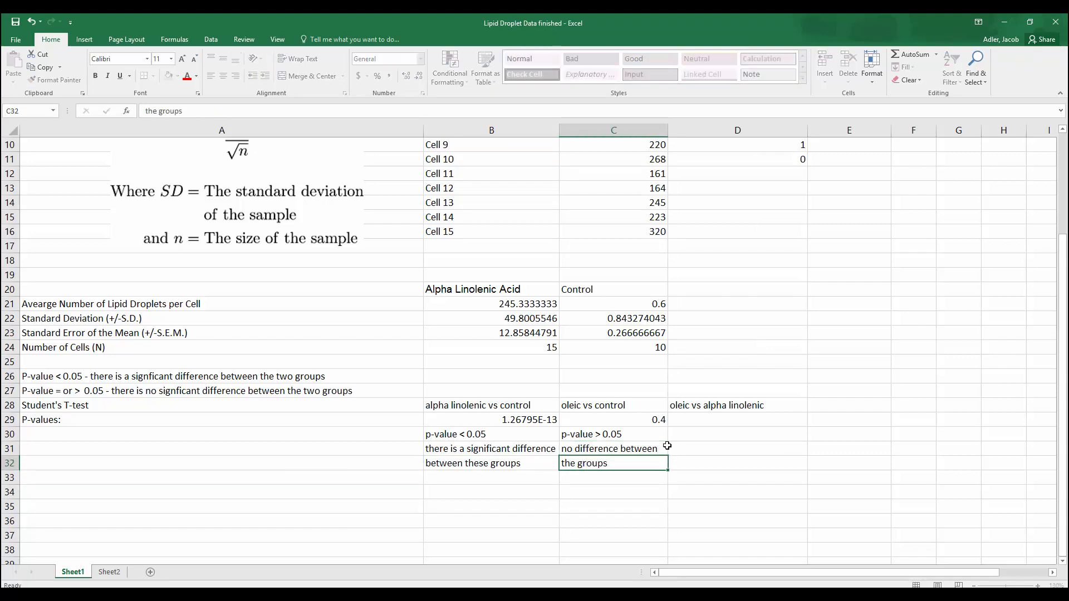
key(Return)
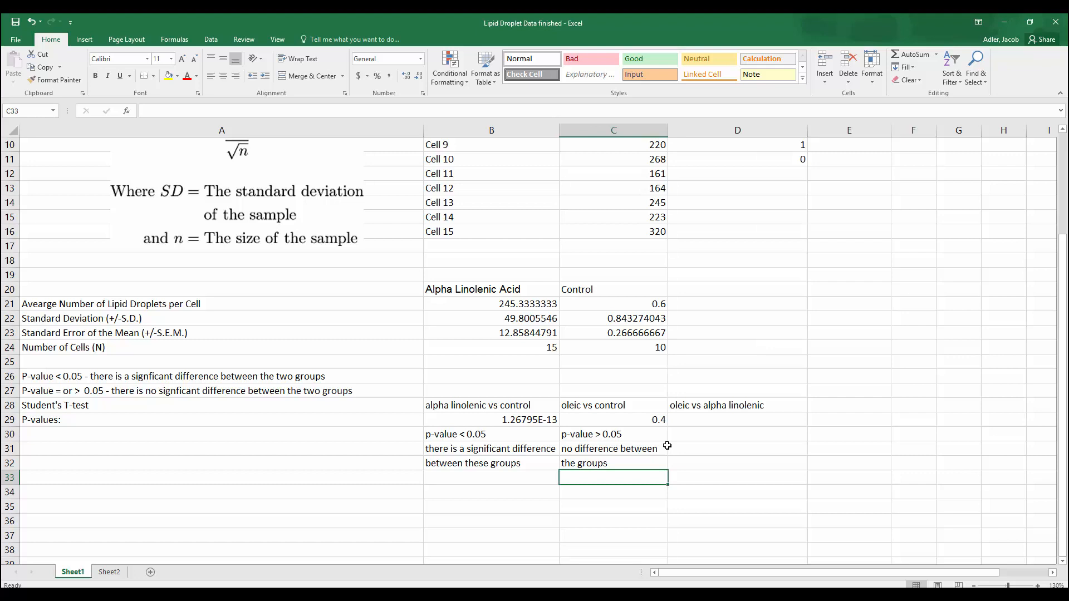
- Clear the oleic vs control and oleic vs alpha linolenic headings along with the example entries beneath them
drag(652, 418, 607, 406)
key(Delete)
click(637, 419)
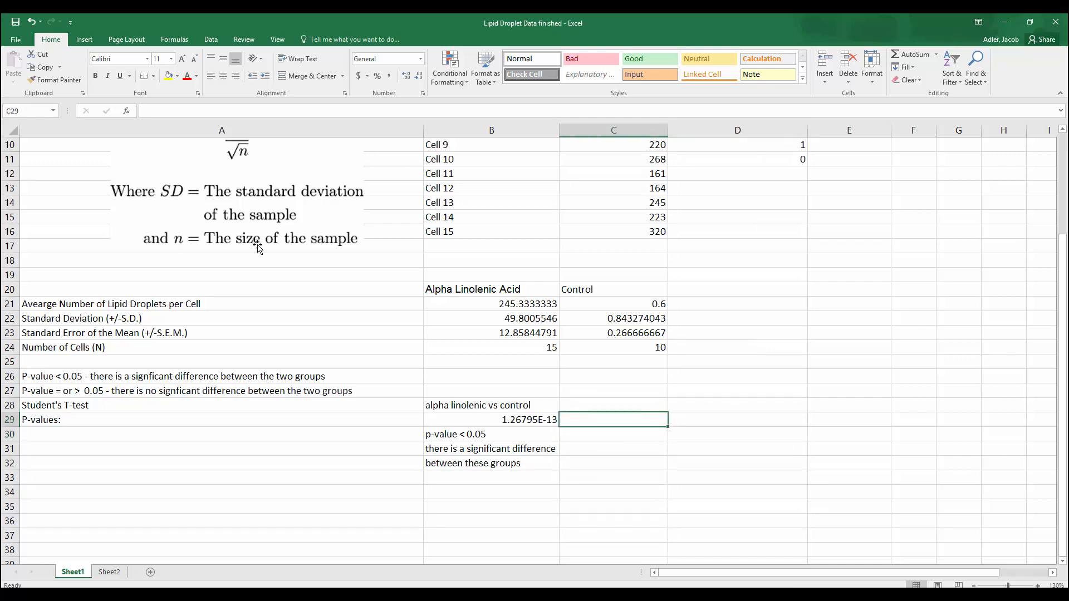
scroll(589, 311, up, 3)
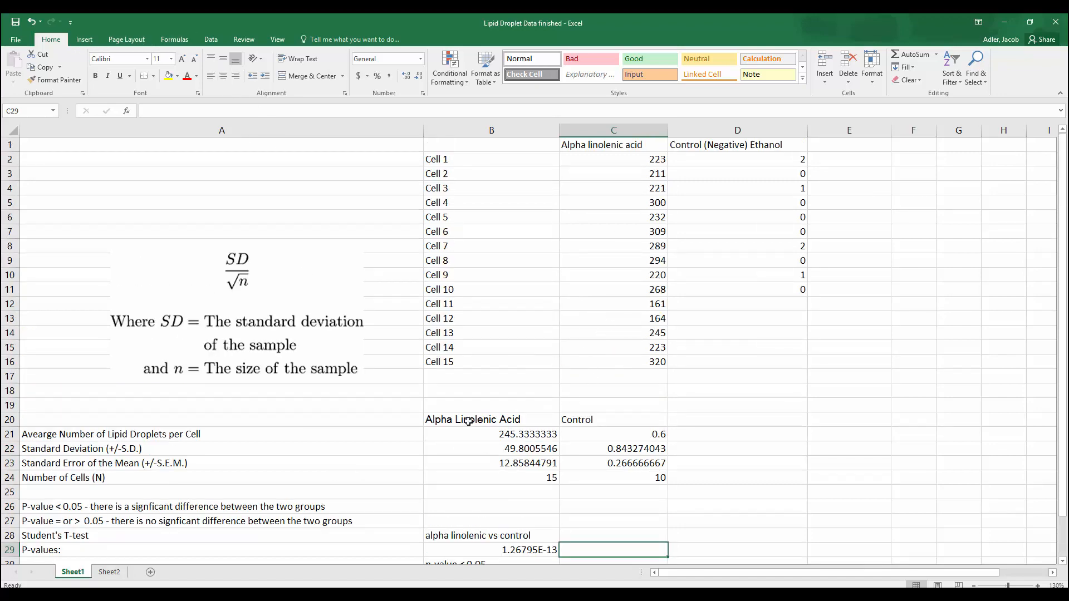
- Set the font of the Alpha Linolenic Acid and Control headings in B20:C20 to Arial
drag(455, 417, 597, 434)
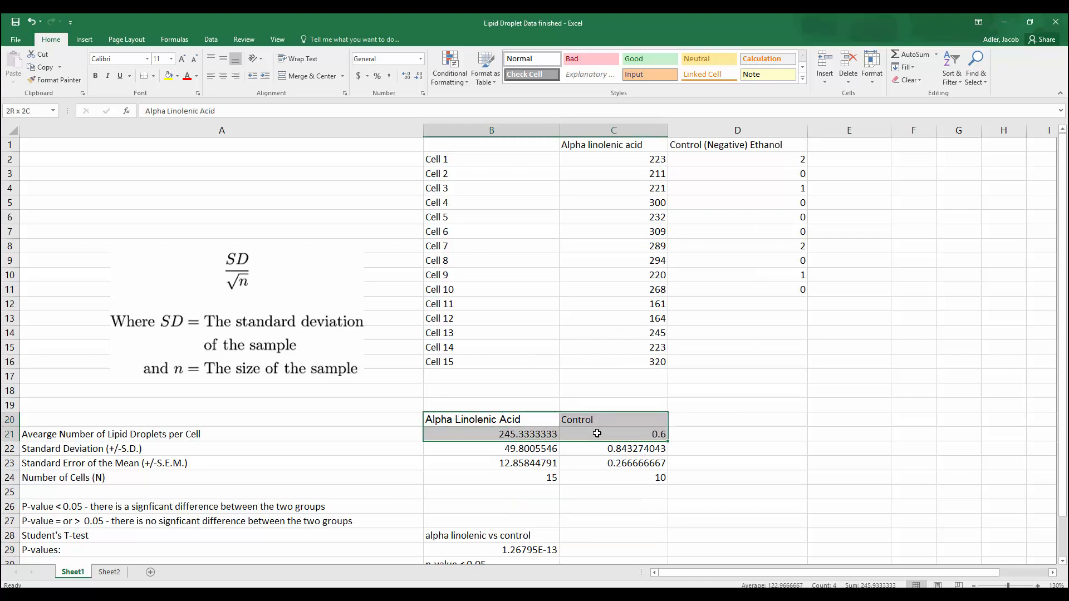
drag(496, 419, 584, 414)
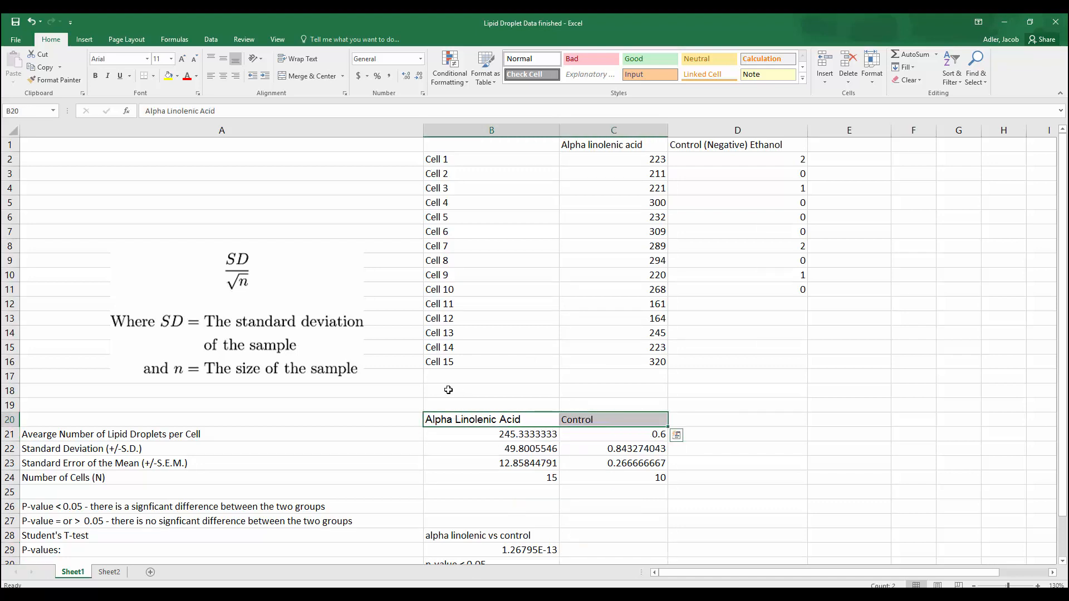
click(160, 59)
key(Return)
click(123, 59)
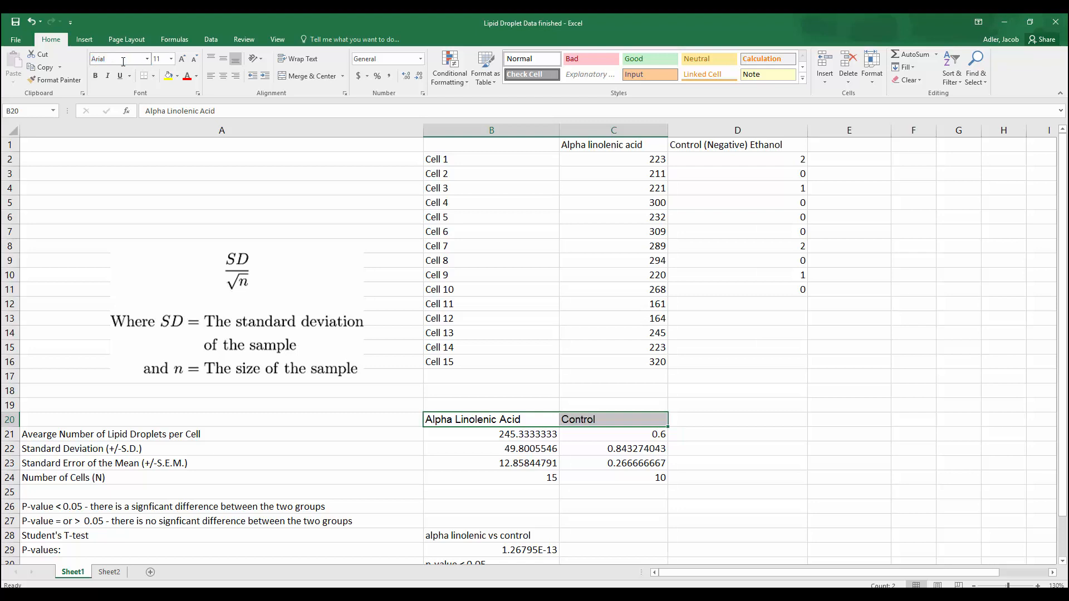
key(Return)
- Insert a 2-D clustered column chart of the group averages from B20:C21
click(563, 434)
drag(521, 423, 598, 436)
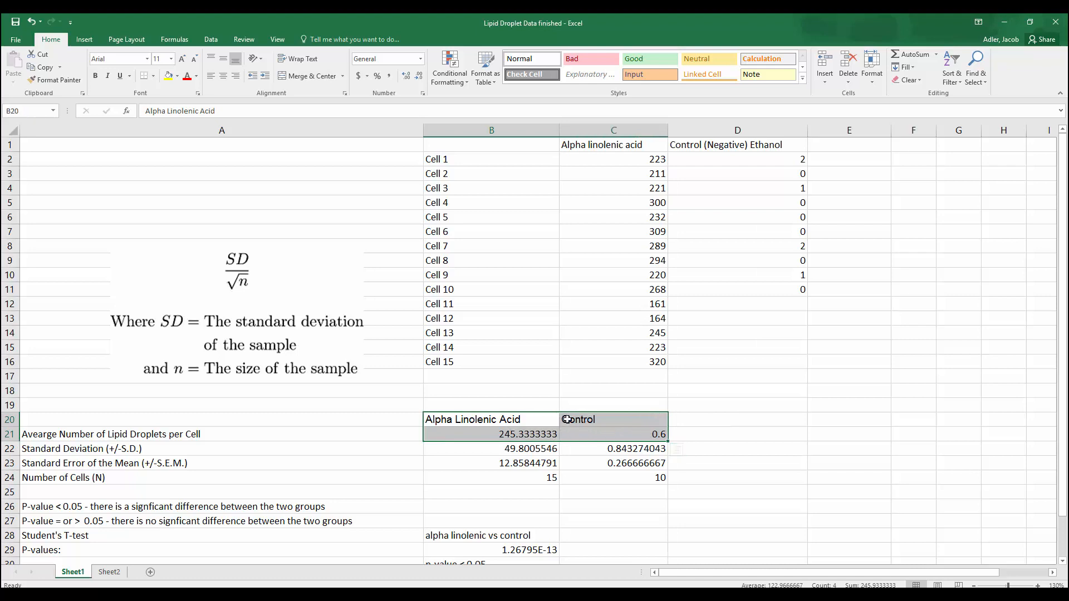
click(85, 39)
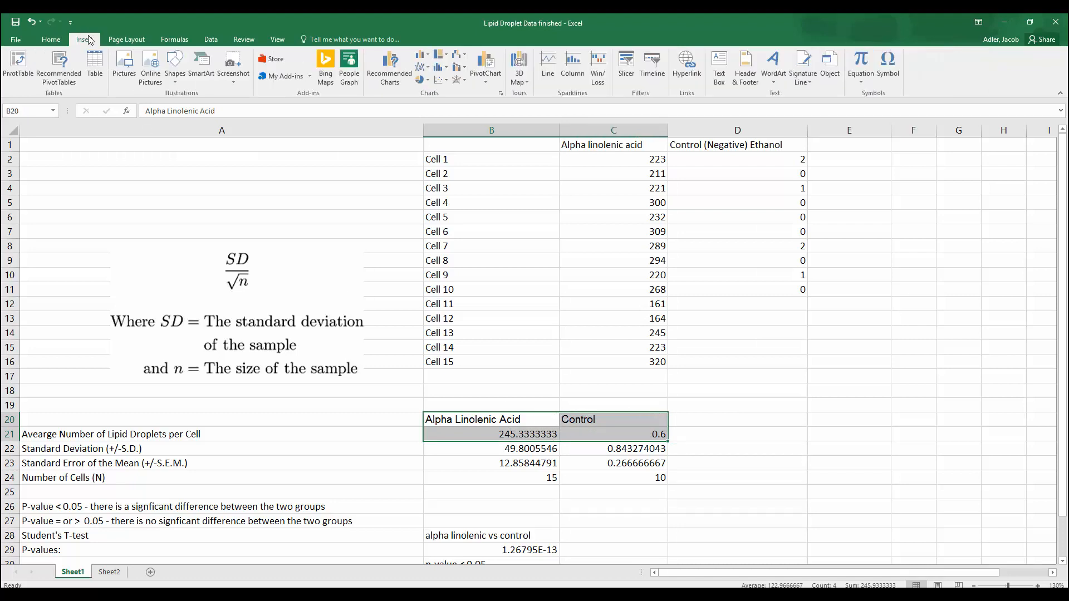
click(422, 54)
click(432, 76)
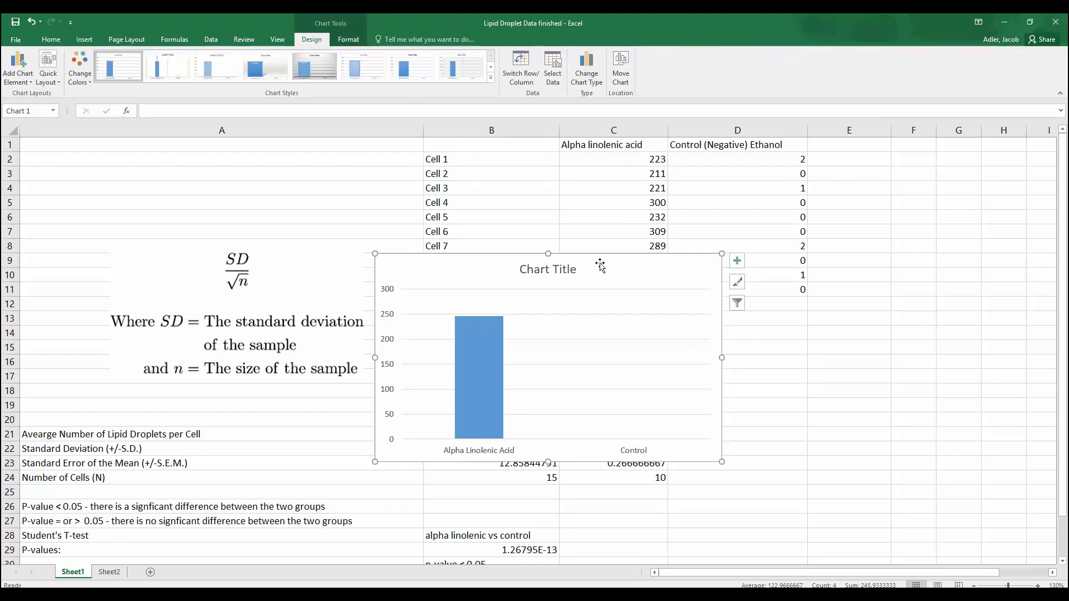
- Move the chart into column A above the statistics, covering the formula picture, and delete its chart title
mouse_move(596, 254)
mouse_down()
mouse_move(482, 241)
mouse_move(268, 171)
mouse_up()
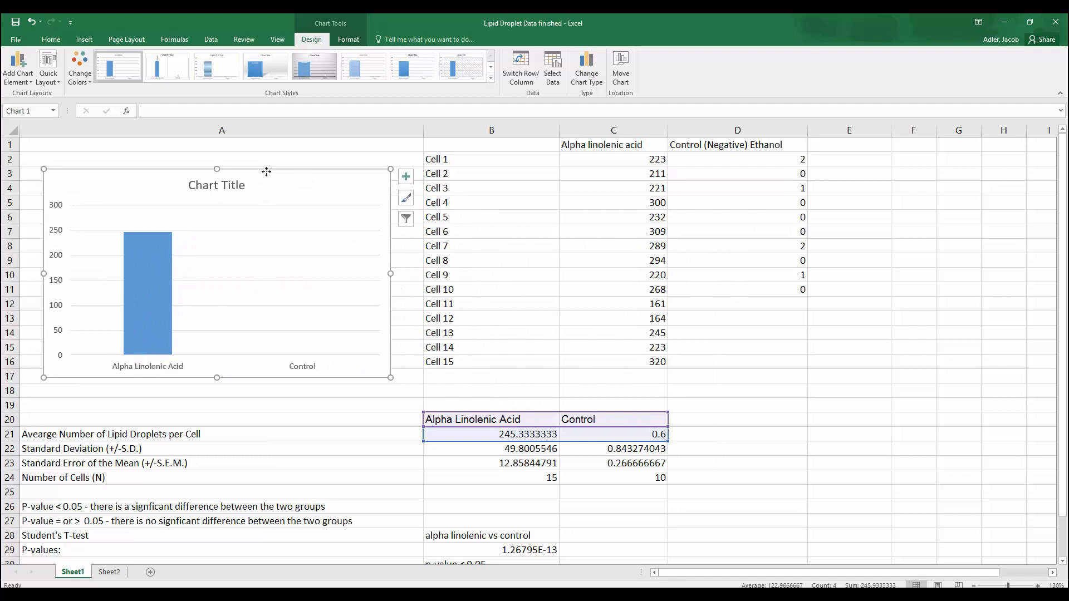
click(235, 191)
key(Delete)
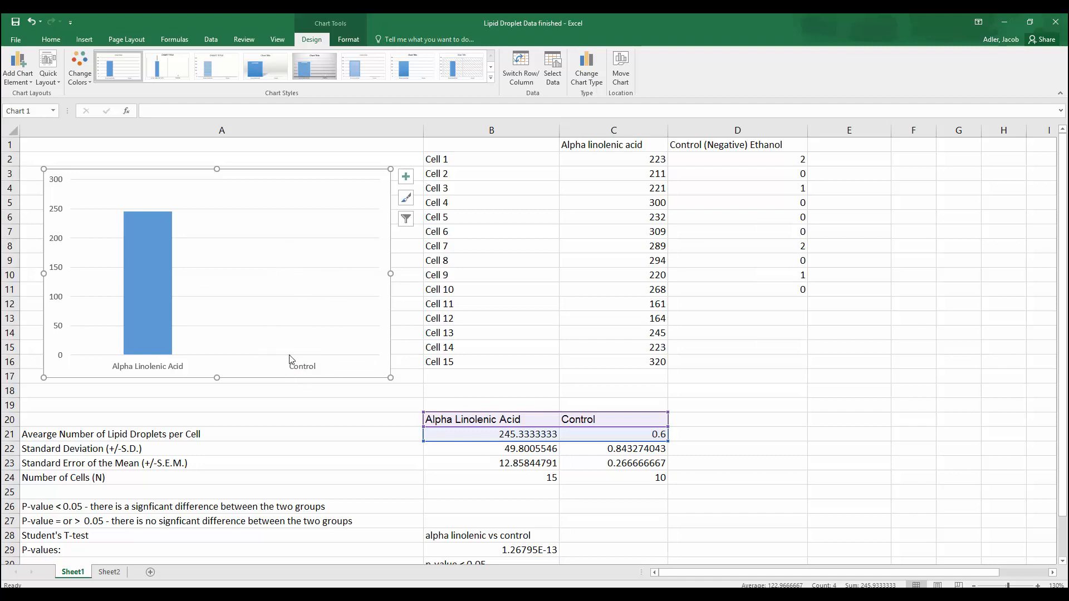
drag(759, 295, 757, 149)
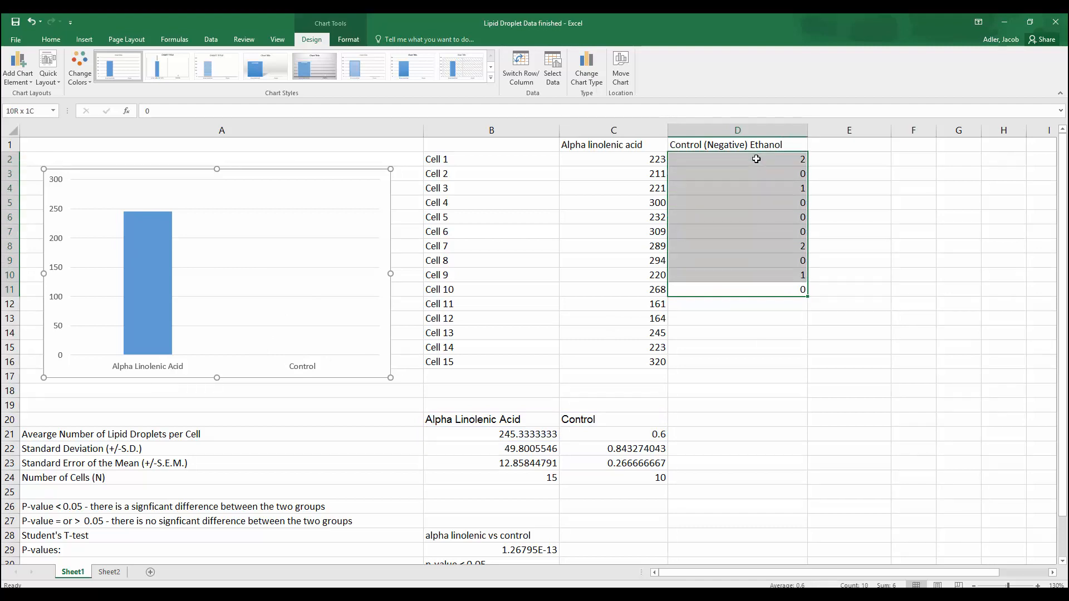
click(510, 276)
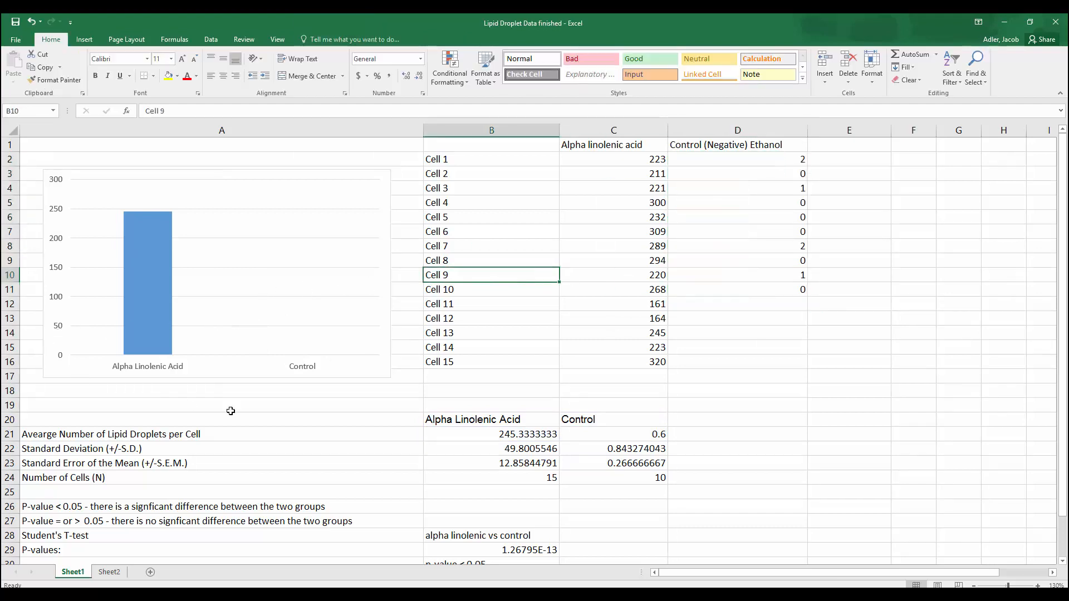
click(164, 372)
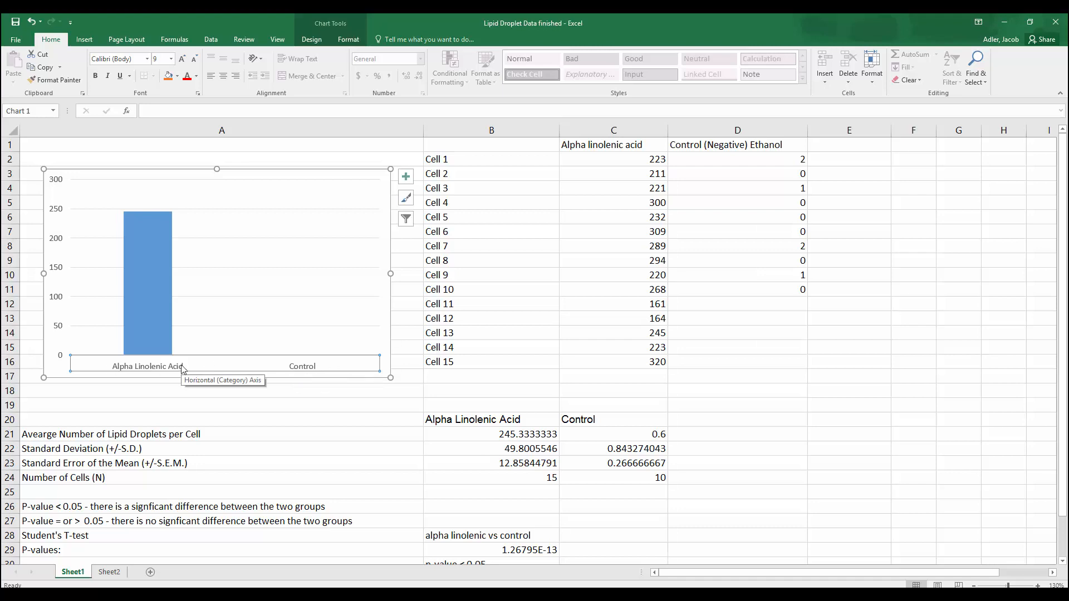
click(64, 302)
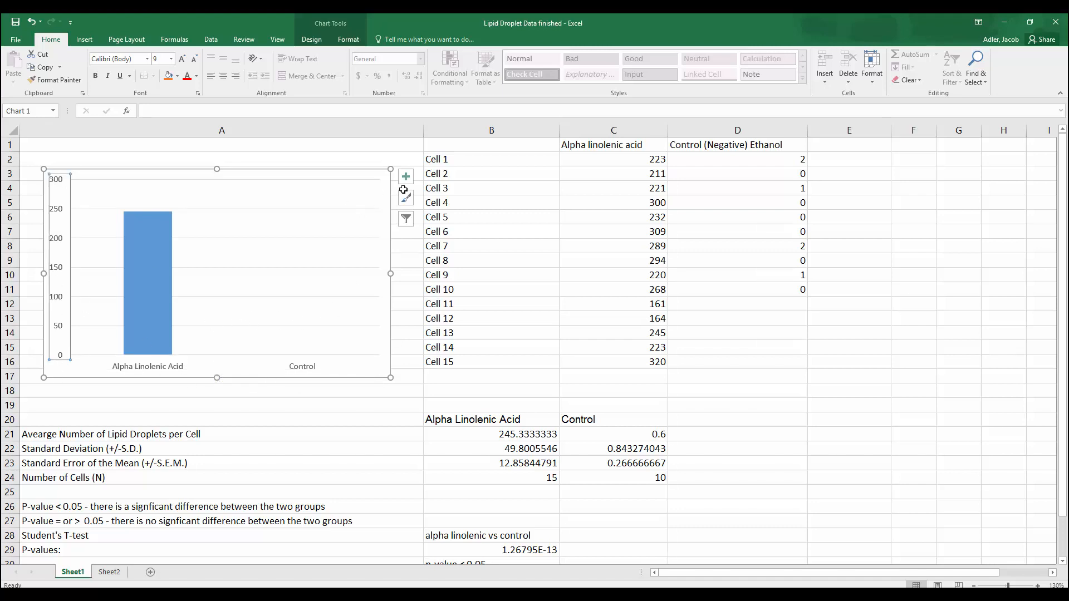
- Add an axis title to the chart's vertical axis only, leaving the horizontal axis without one
click(364, 381)
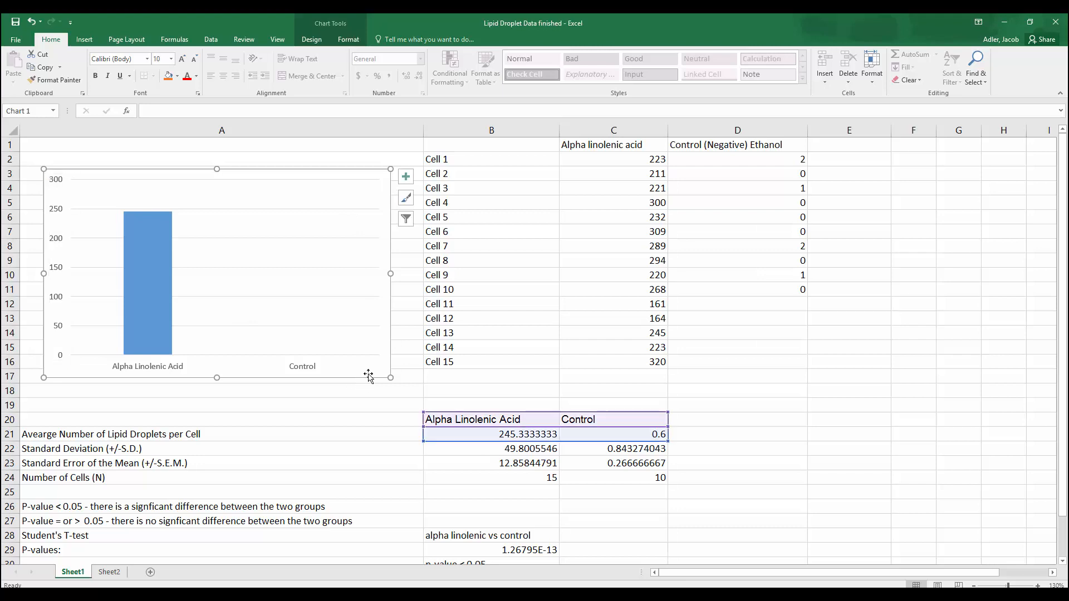
click(406, 177)
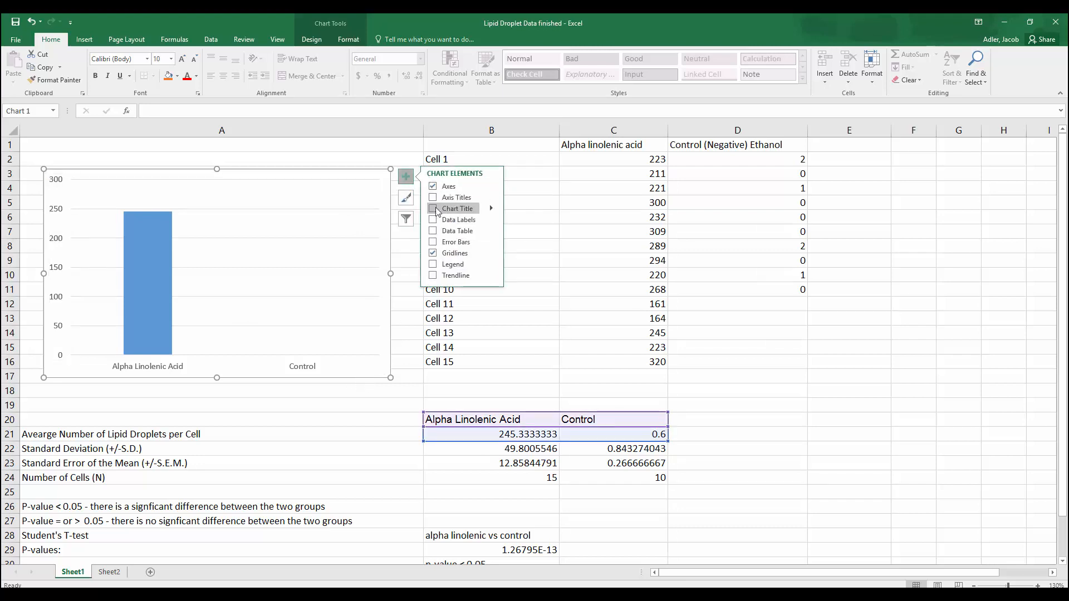
click(445, 199)
click(491, 197)
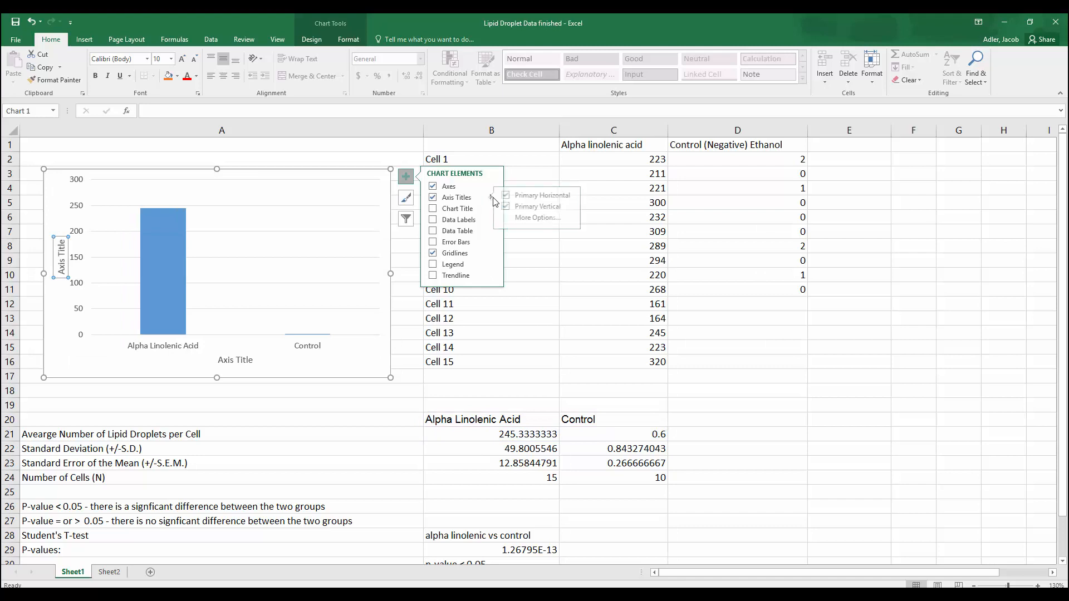
click(514, 196)
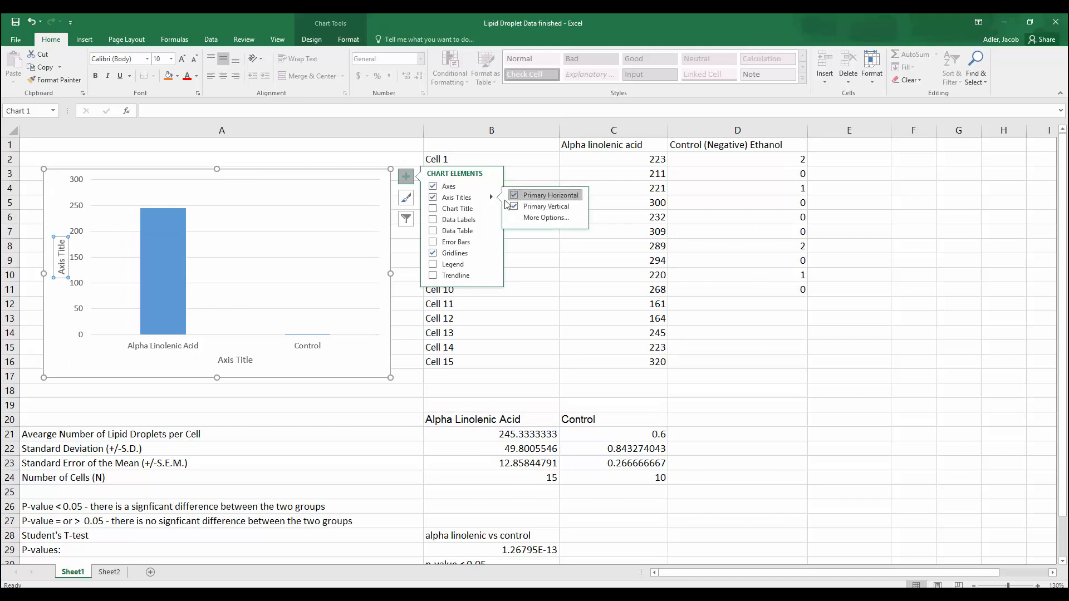
- Replace the vertical axis title's placeholder text with "Avearge Number of Lipid Droplets per Cell"
click(62, 257)
double_click(62, 255)
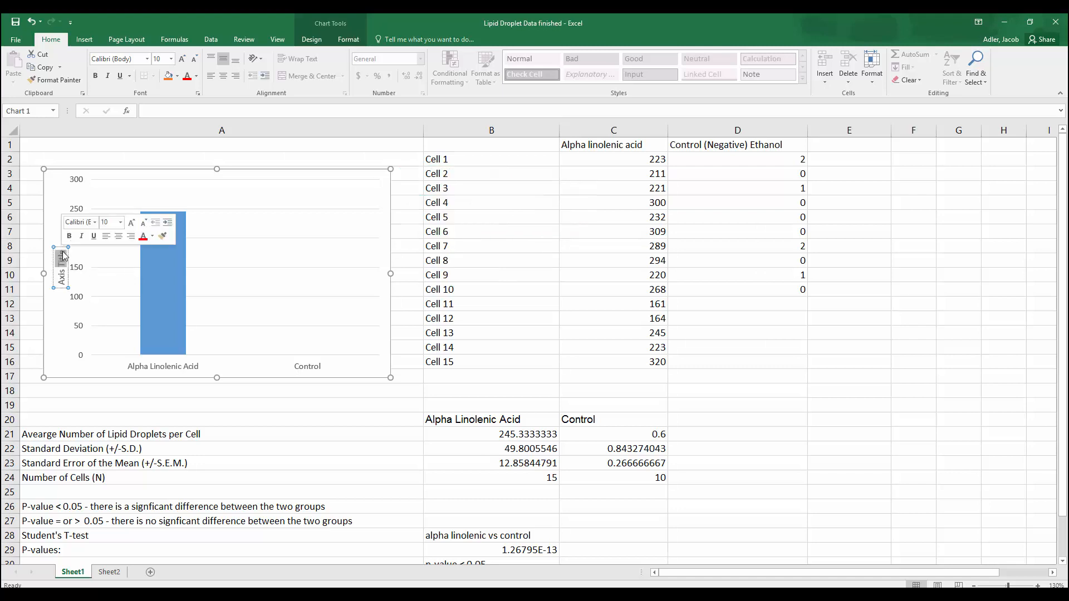
key(BackSpace)
key(BackSpace)
key(BackSpace)
key(BackSpace)
key(BackSpace)
key(BackSpace)
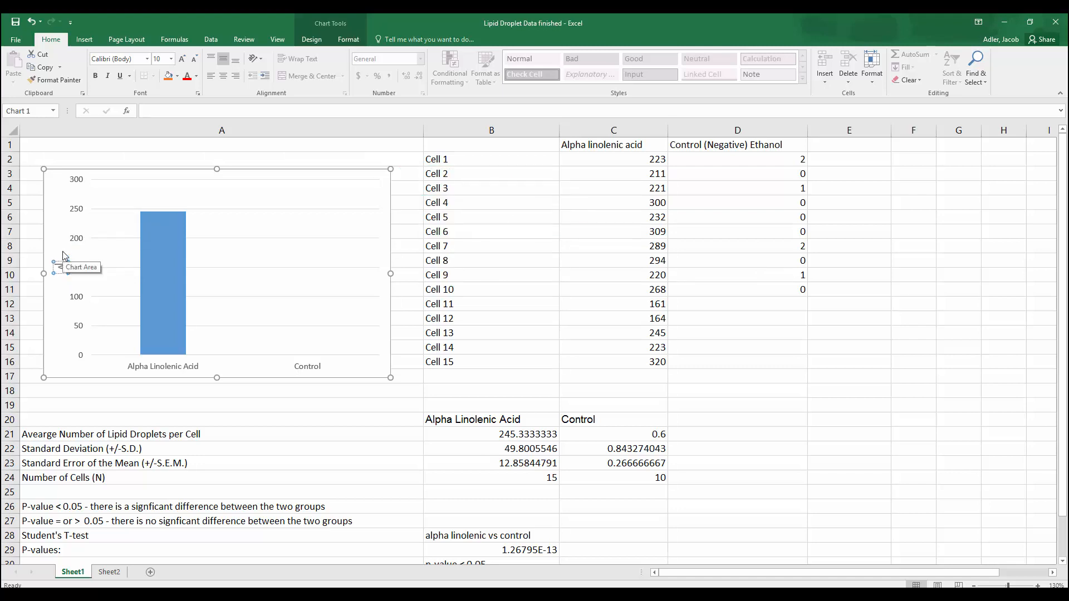
text(Avearge Number)
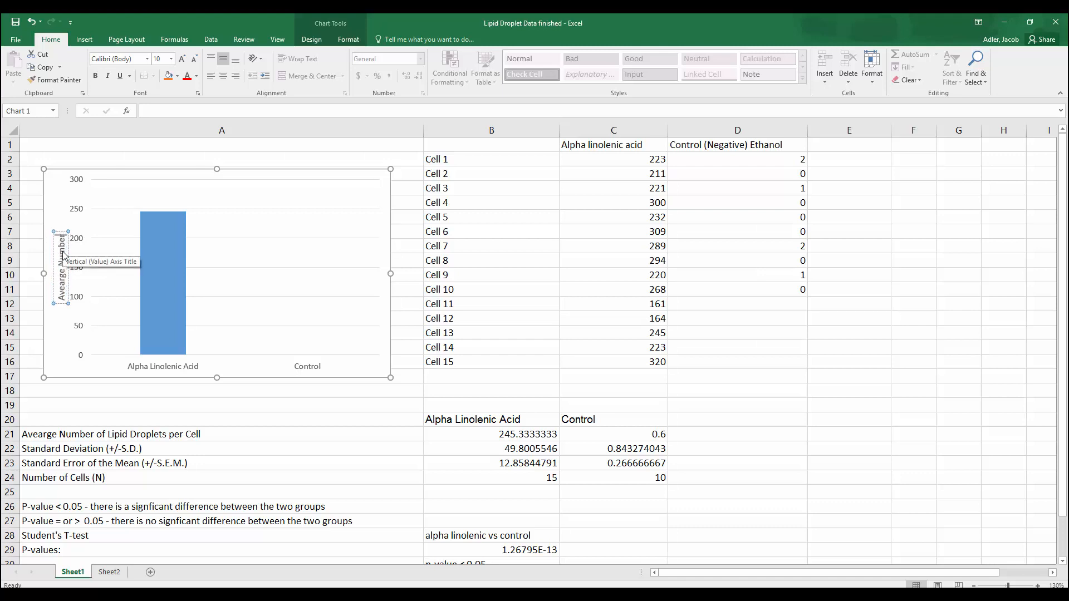
text( of Lipid Dr)
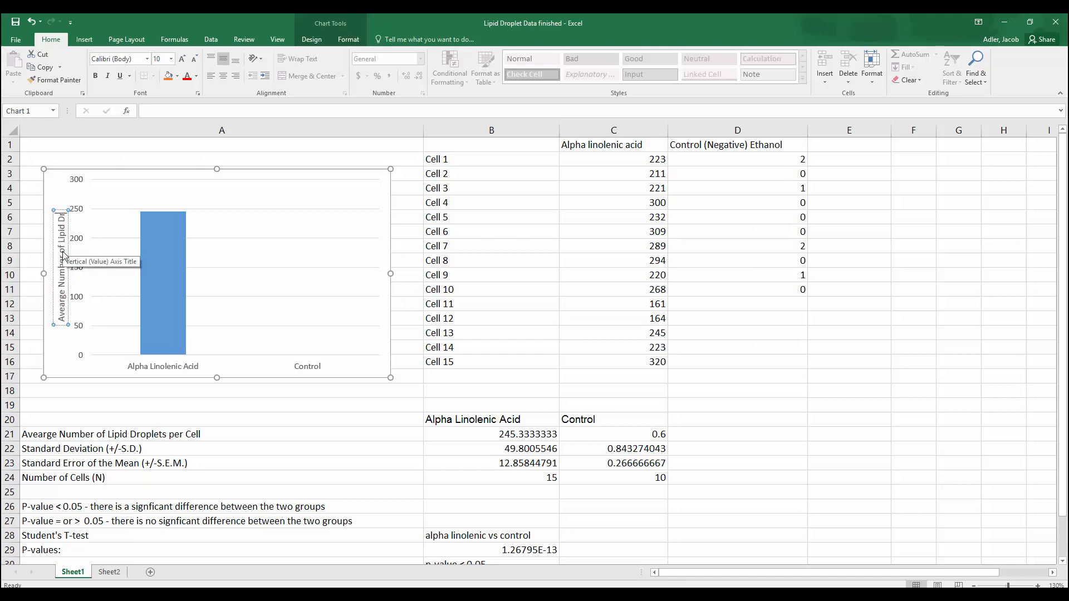
text(oplets per Cell)
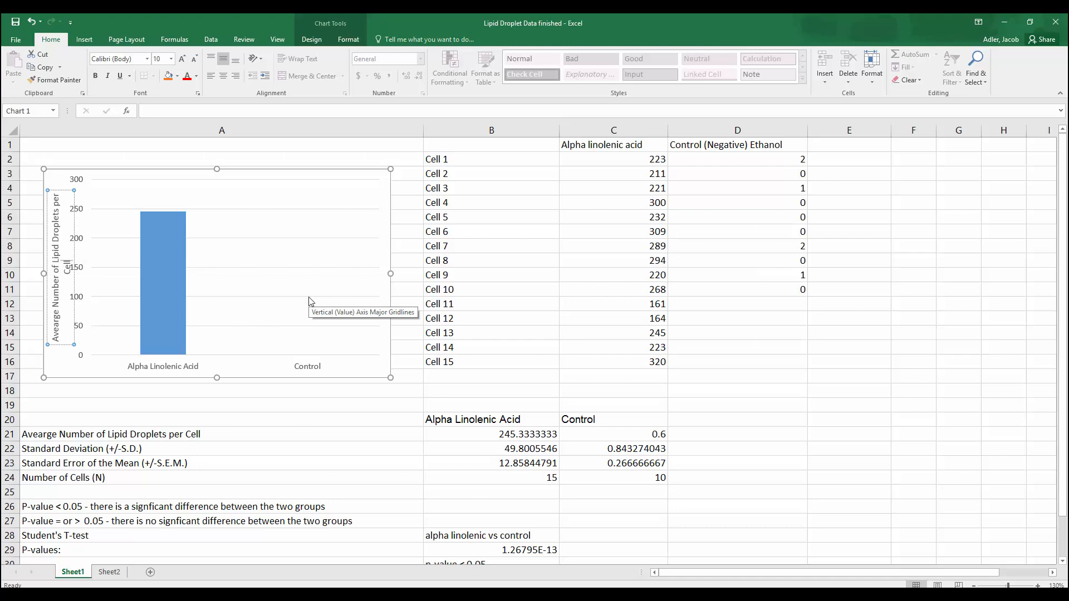
- Change the first word of the vertical axis title to "Mean"
click(58, 309)
key(BackSpace)
key(BackSpace)
key(BackSpace)
key(BackSpace)
key(BackSpace)
key(BackSpace)
key(BackSpace)
key(BackSpace)
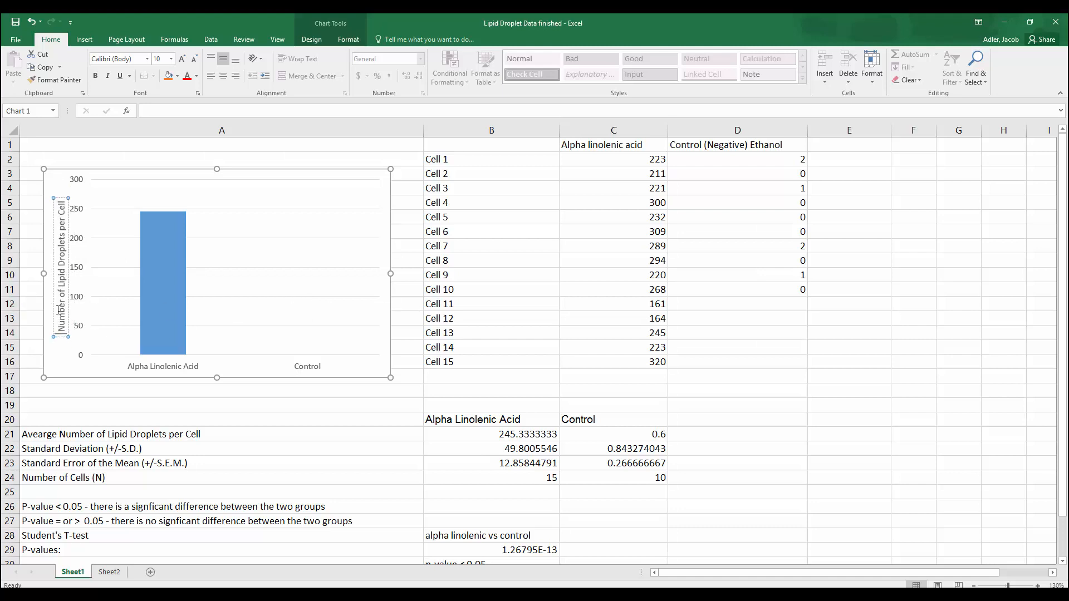
text(Mean)
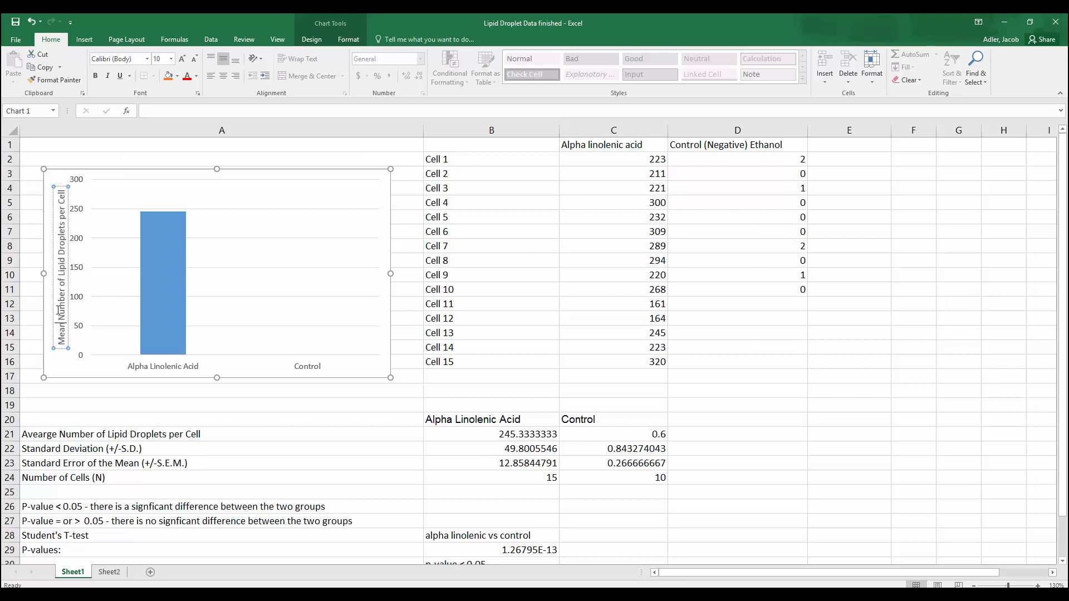
click(59, 365)
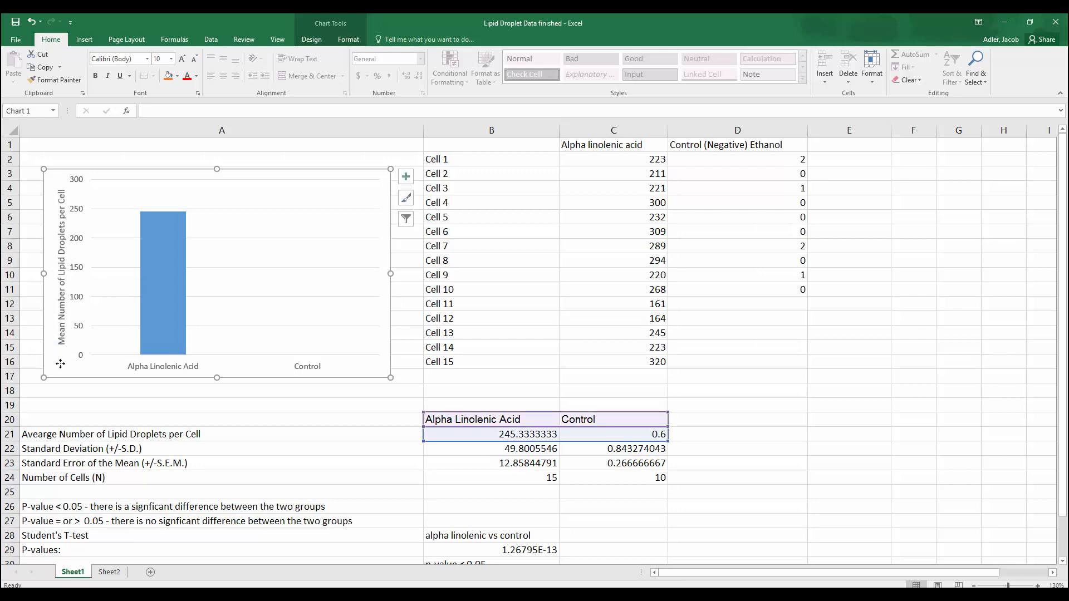
- Correct the spelling of the row label in A21 to "Average Number of Lipid Droplets per Cell"
click(57, 434)
double_click(46, 435)
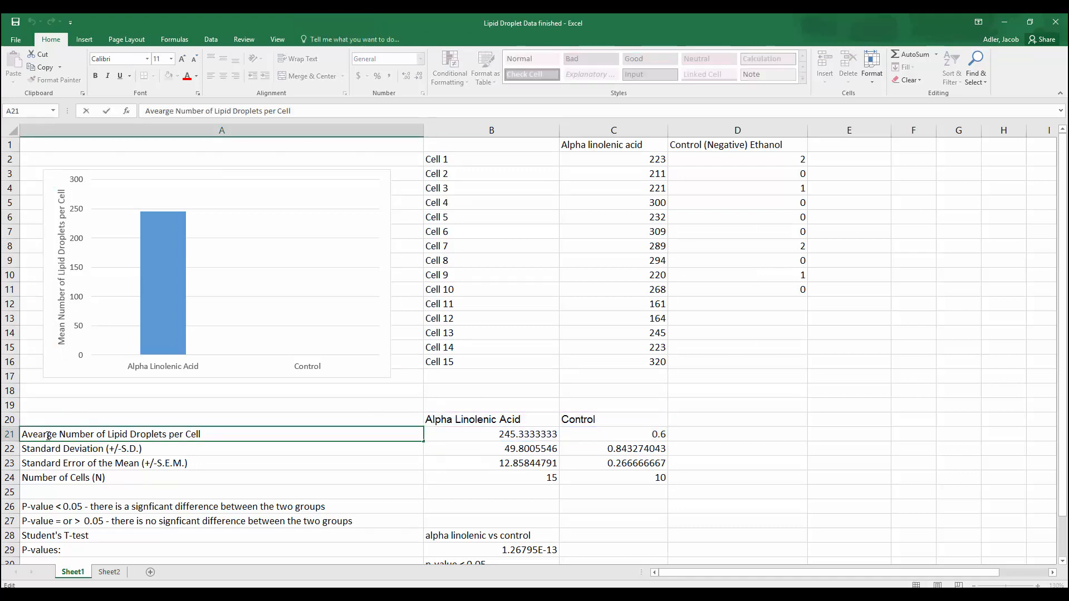
key(BackSpace)
text(a)
key(Return)
click(127, 400)
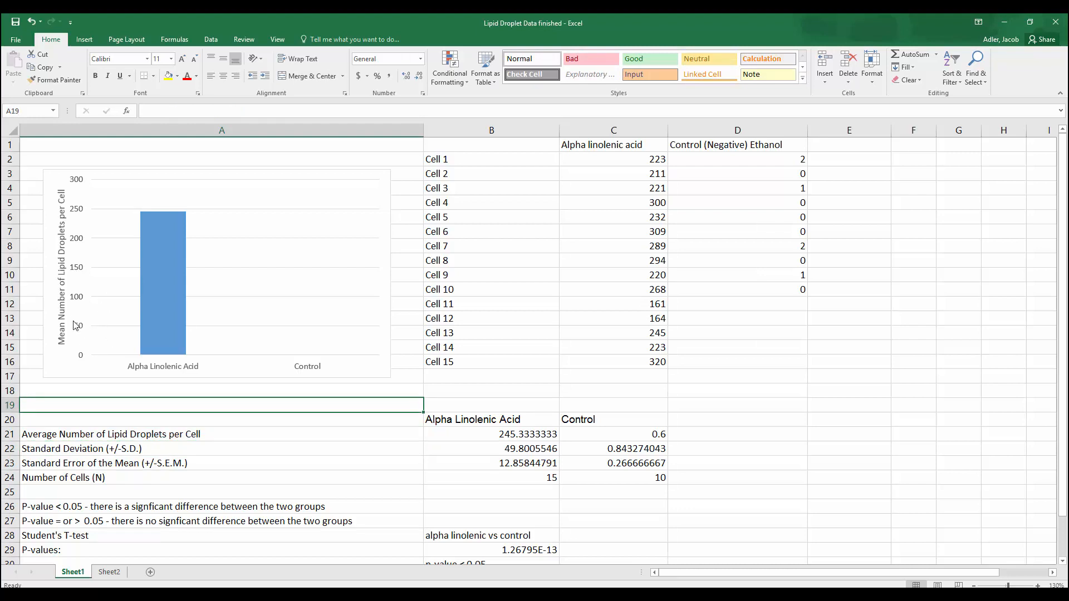
- Make "Average" the first word of the vertical axis title, on its own line above "Number of Lipid Droplets per Cell"
double_click(62, 333)
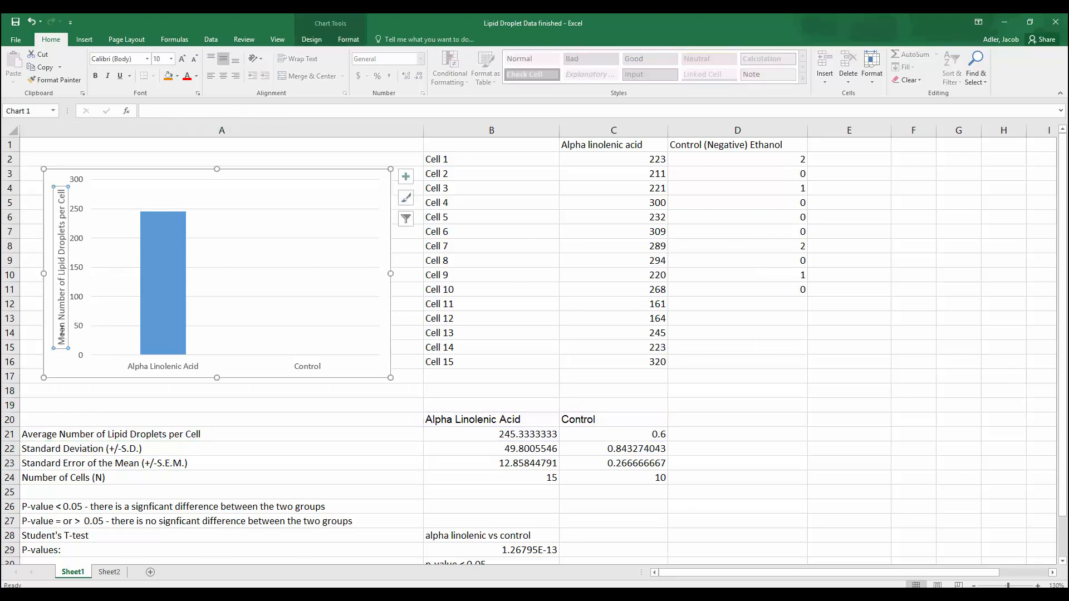
double_click(61, 334)
text(Average)
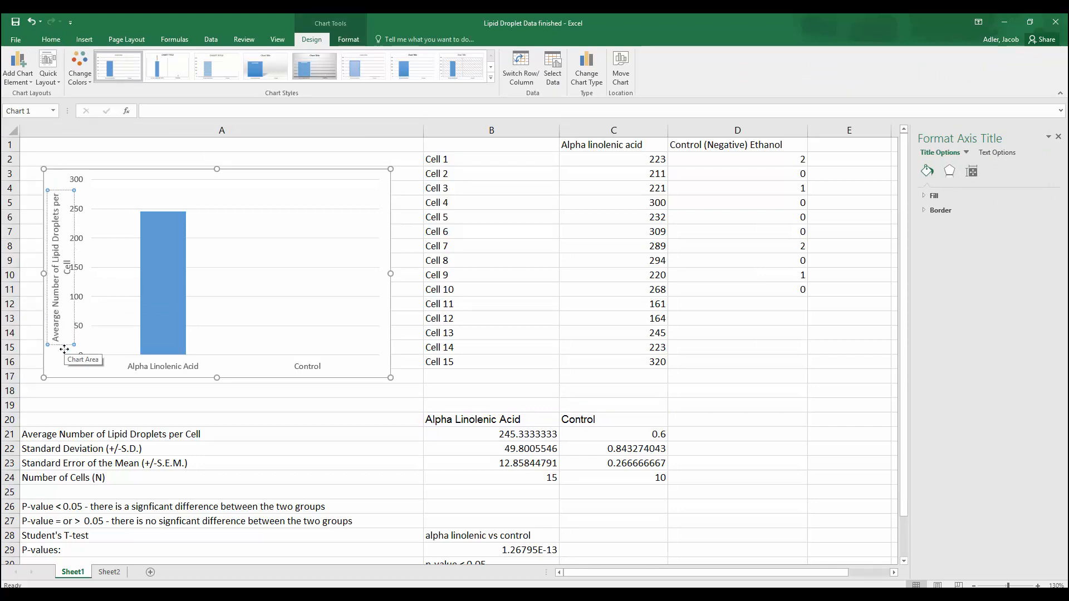
key(Return)
key(BackSpace)
click(74, 345)
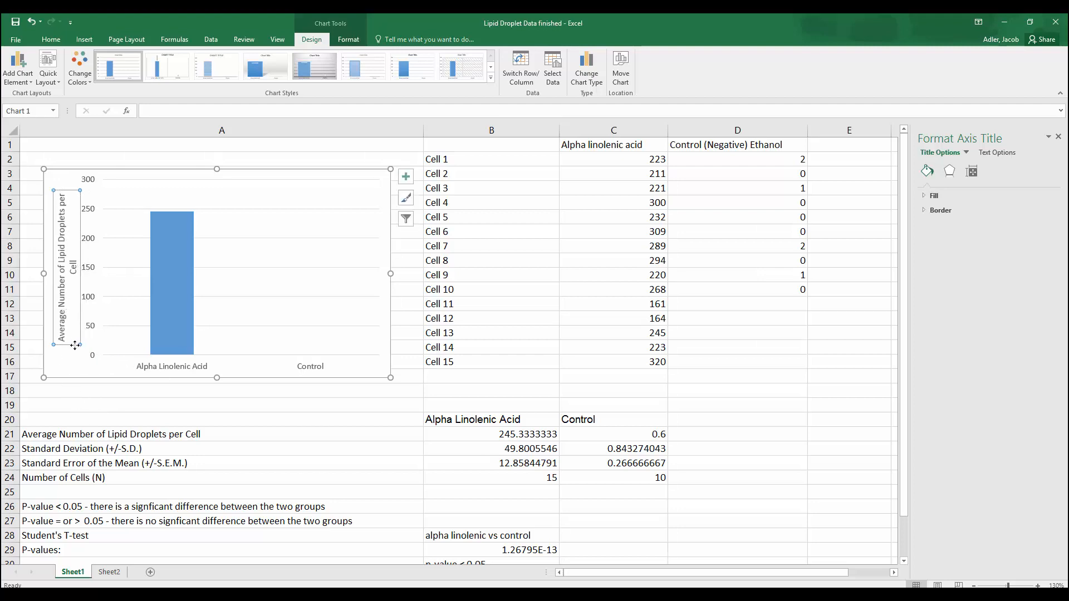
key(ctrl+z)
click(149, 411)
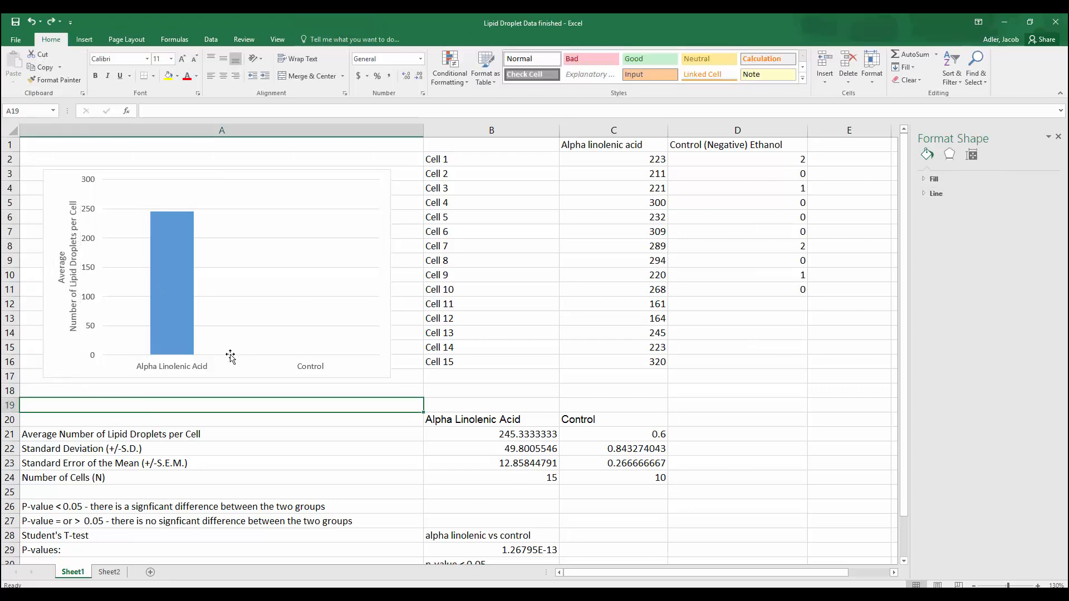
- Add error bars to the chart's column series
click(175, 224)
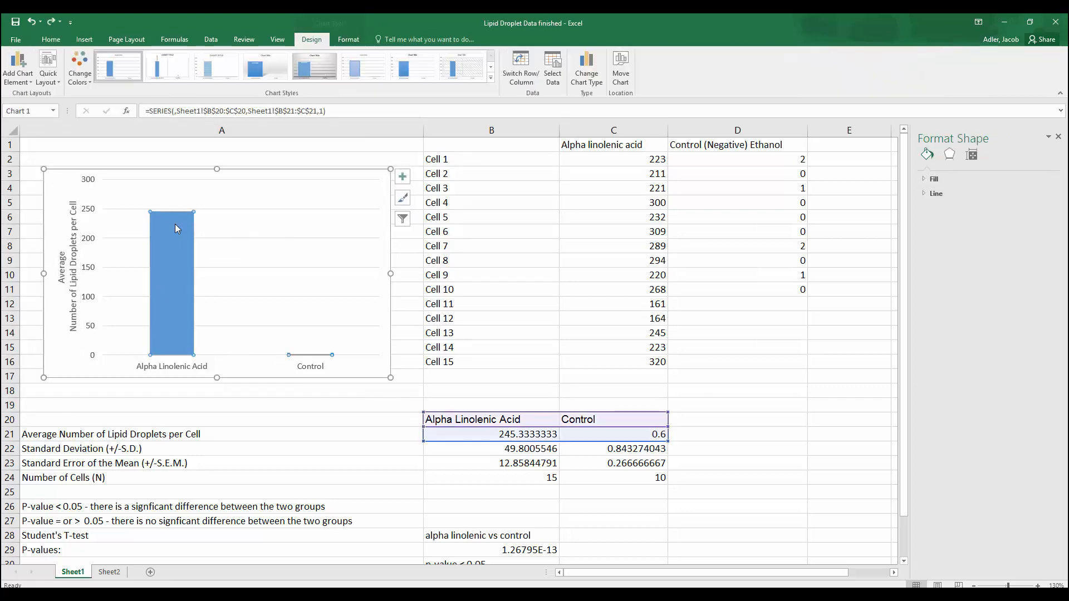
click(169, 233)
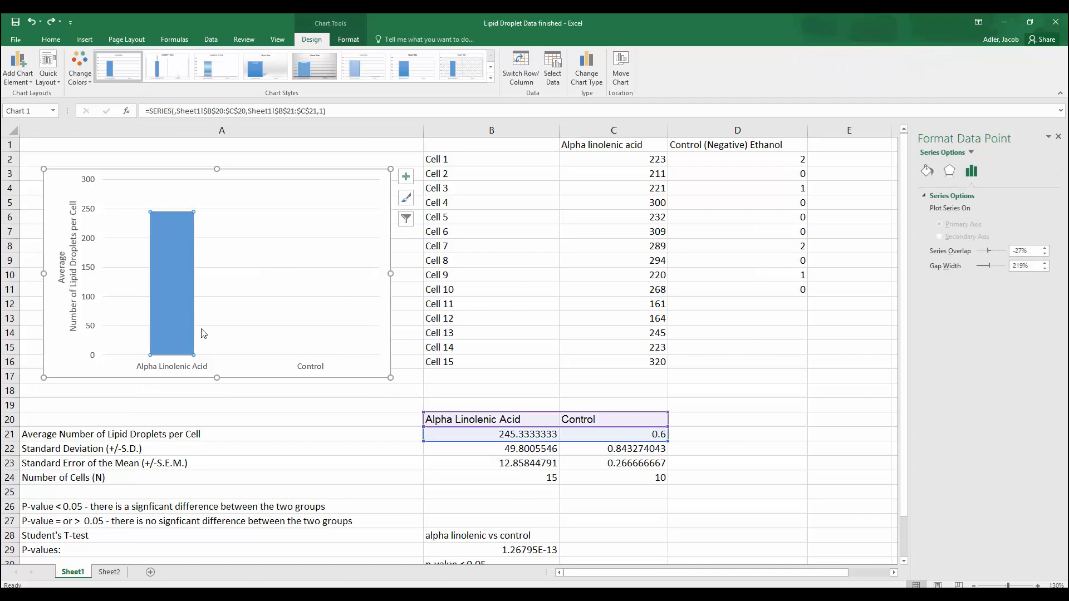
click(283, 433)
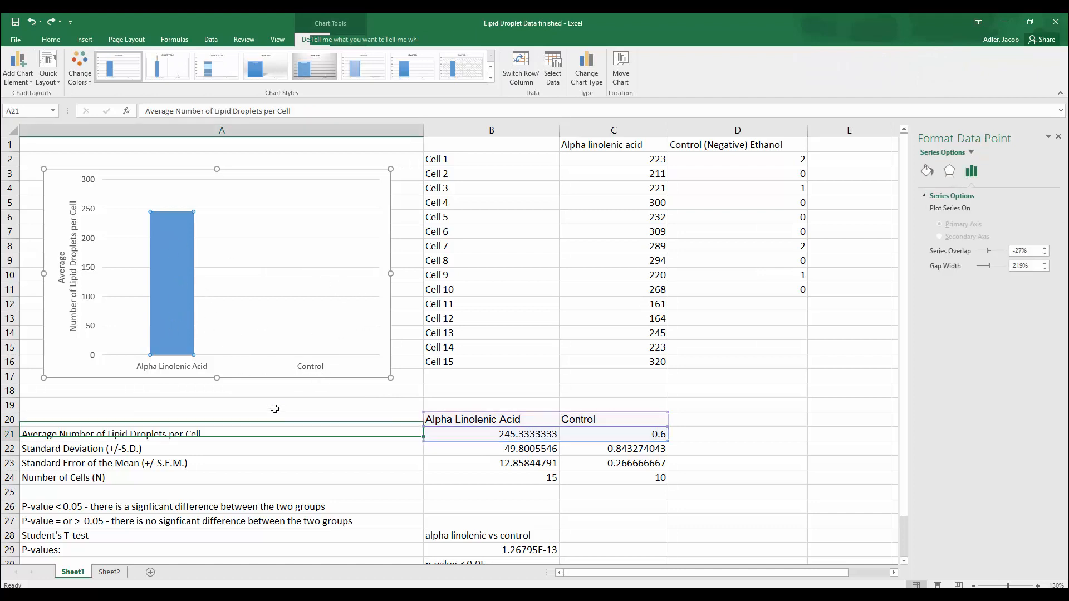
click(169, 277)
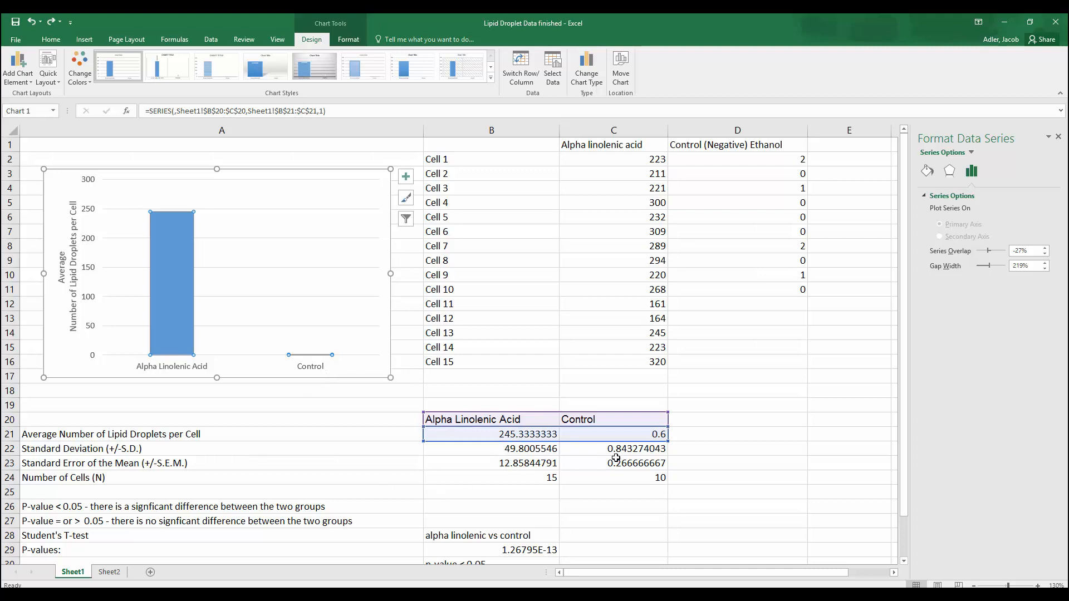
click(406, 177)
click(467, 243)
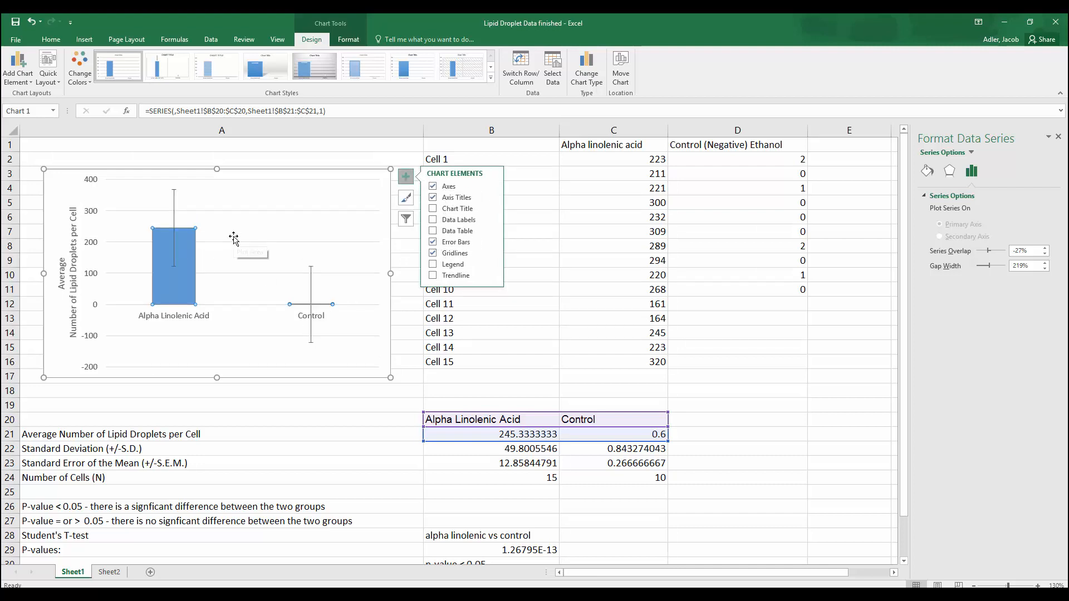
- Switch the error bars to a custom amount and take the positive error values from the standard errors in B23:C23
click(493, 242)
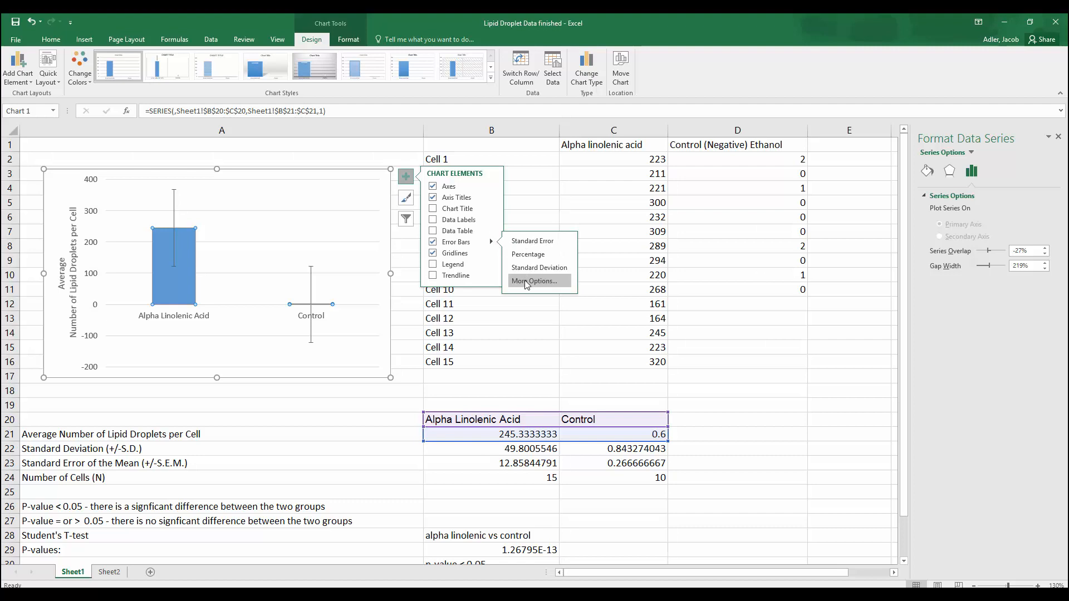
click(534, 281)
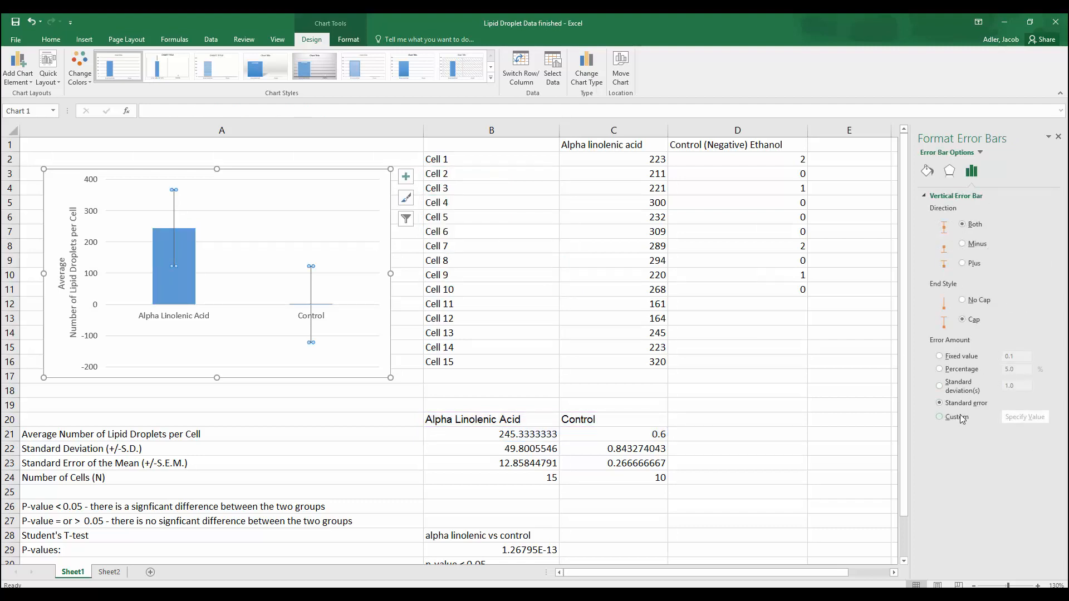
click(959, 418)
click(1025, 417)
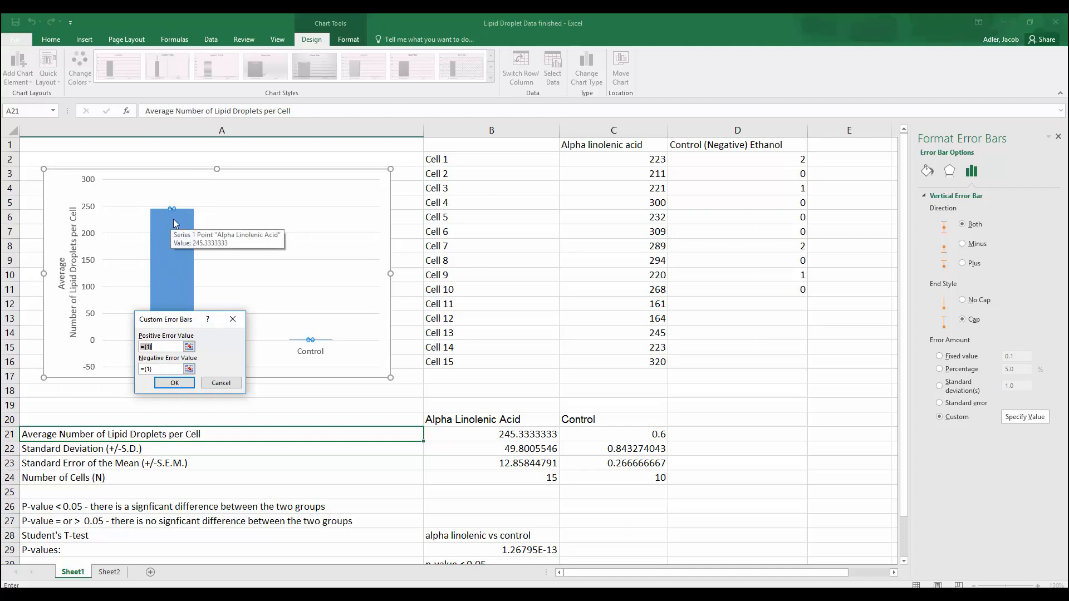
click(189, 347)
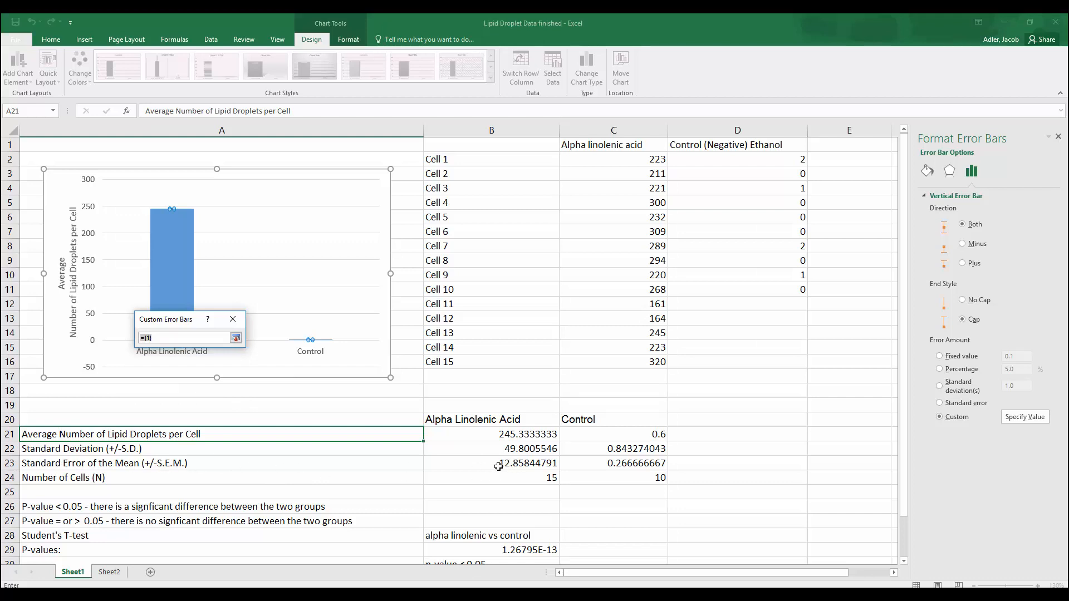
drag(499, 467, 640, 465)
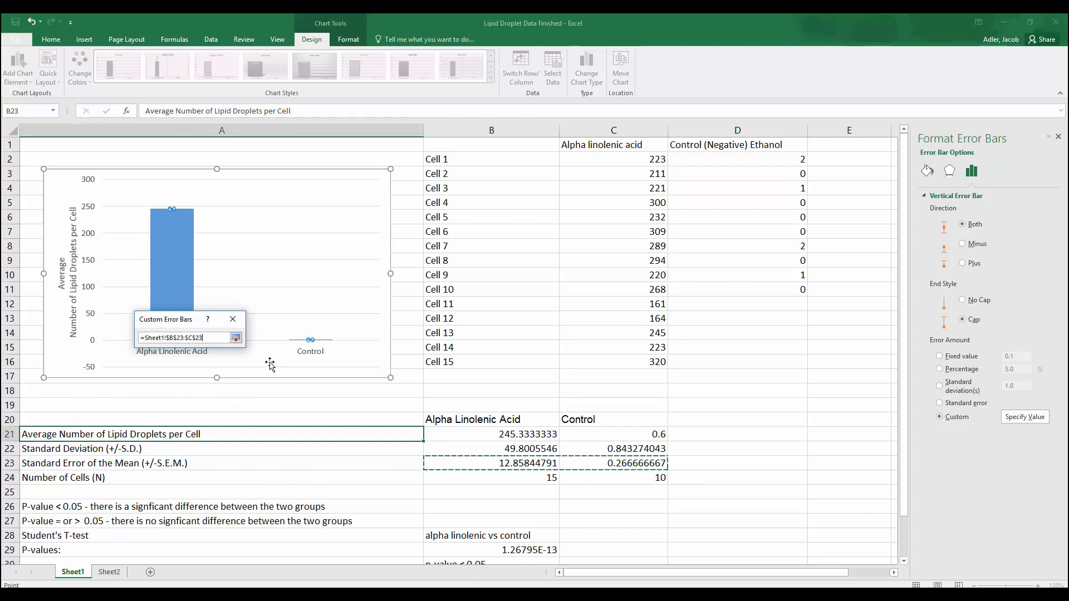
click(235, 338)
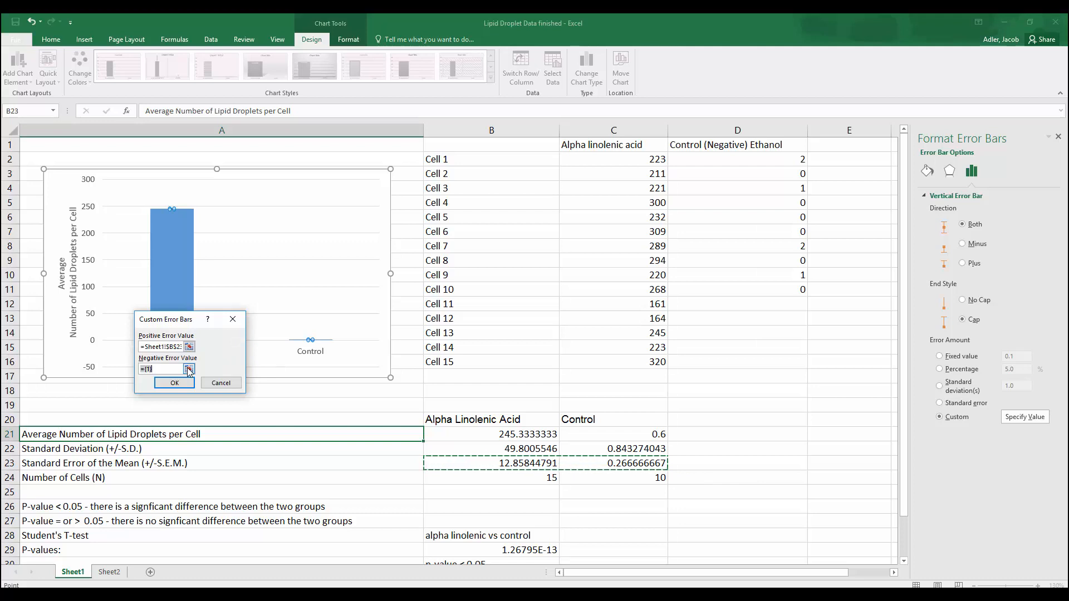
- Set the negative error values to the standard errors in B23:C23 and apply the custom error bars
click(189, 369)
drag(491, 466, 640, 465)
click(236, 338)
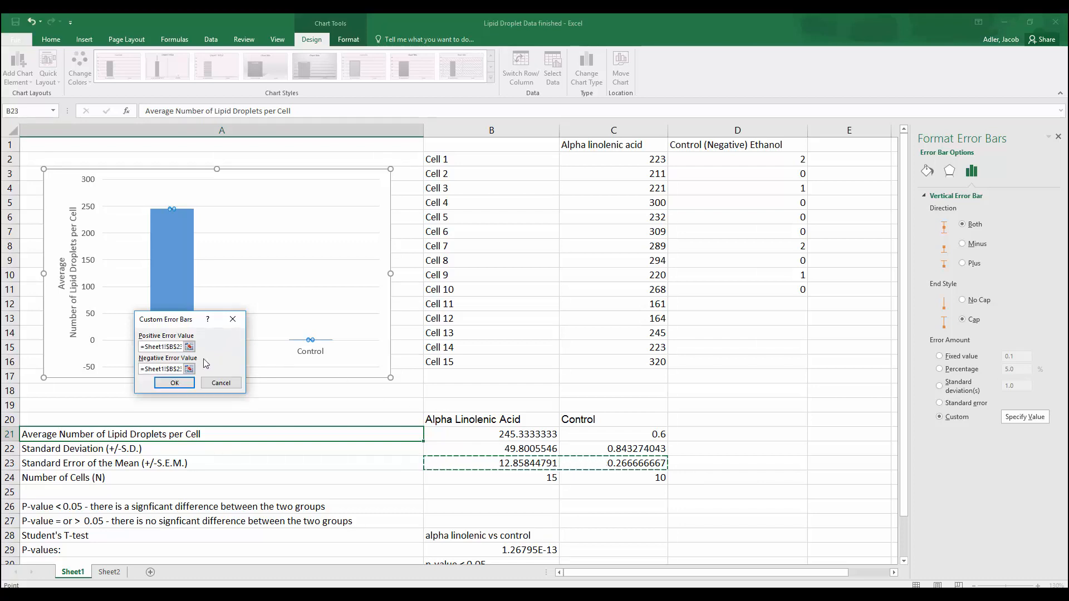
click(174, 384)
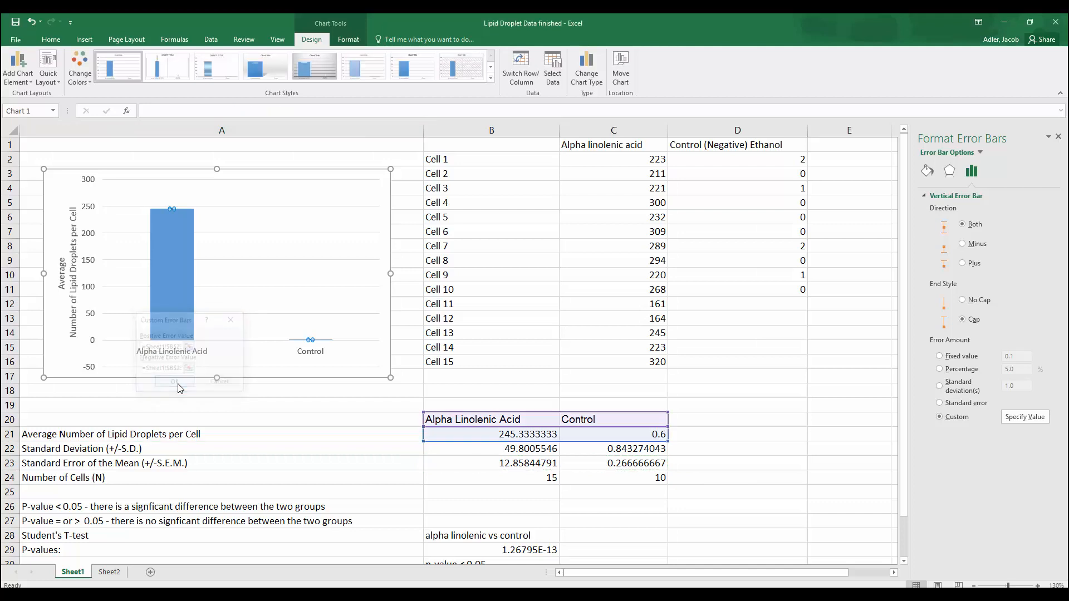
click(311, 313)
click(415, 418)
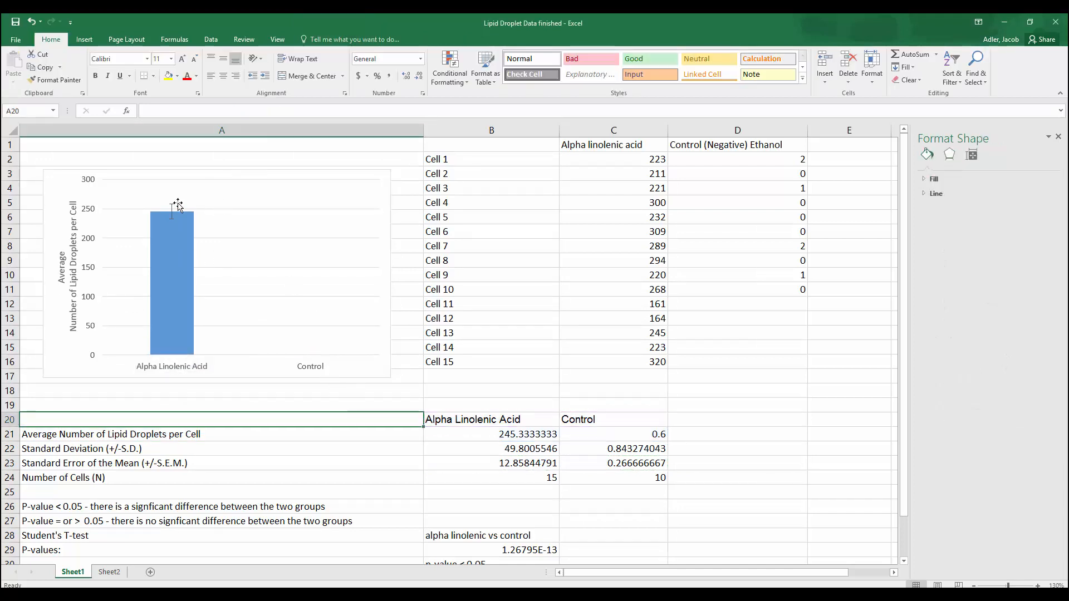
click(312, 366)
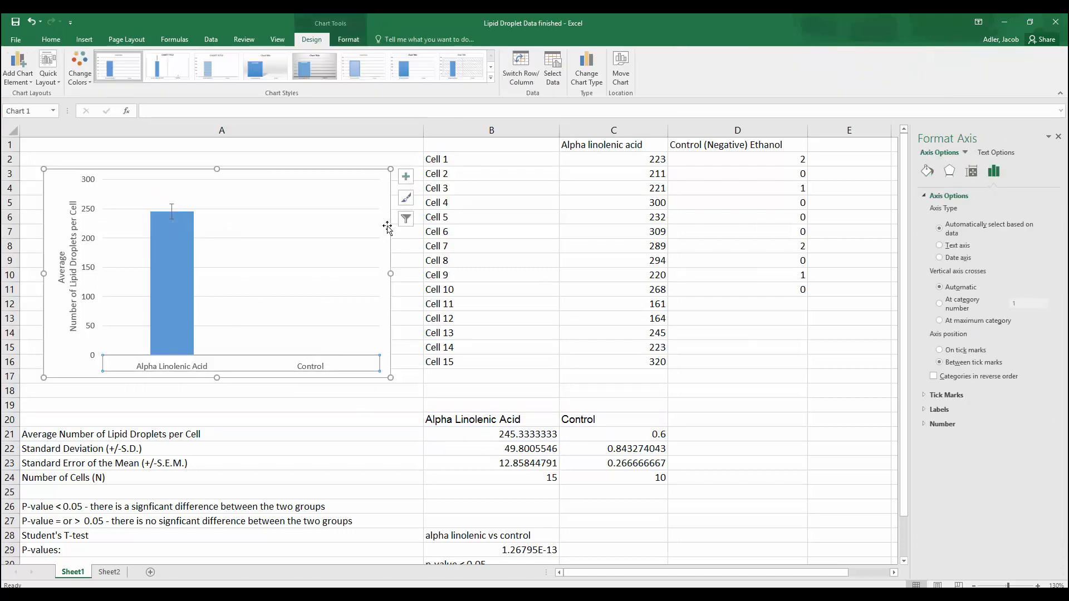
click(406, 177)
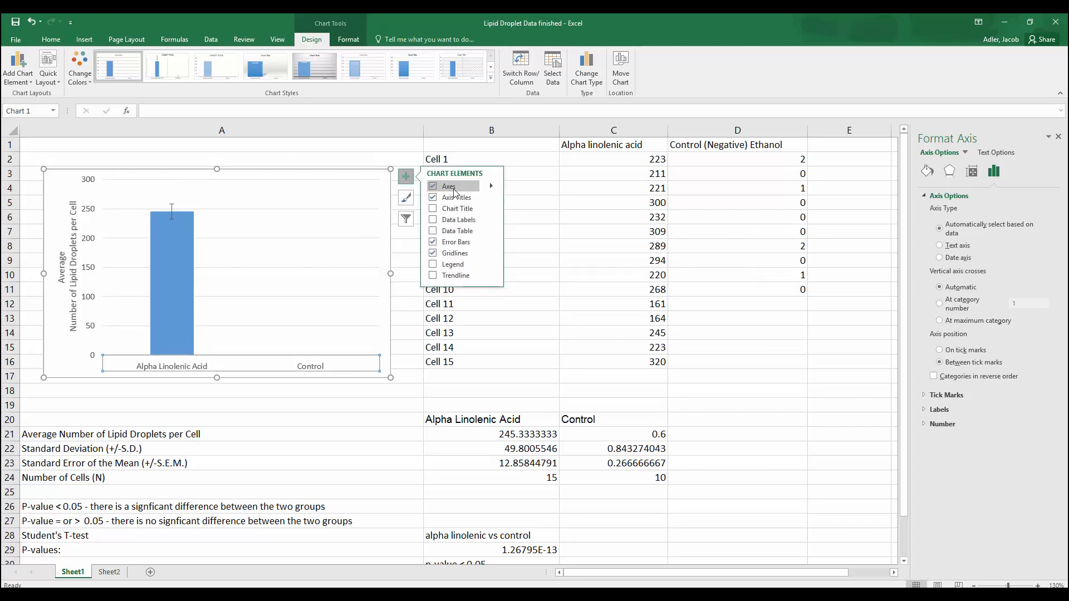
click(474, 191)
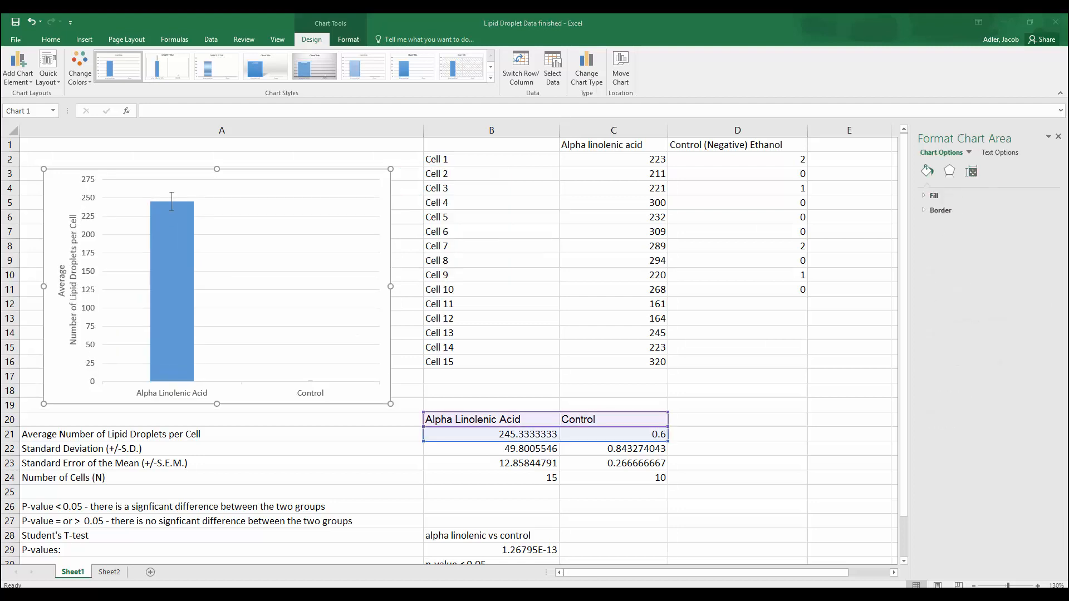
- Set the minimum bound of the chart's vertical axis to -25
click(91, 334)
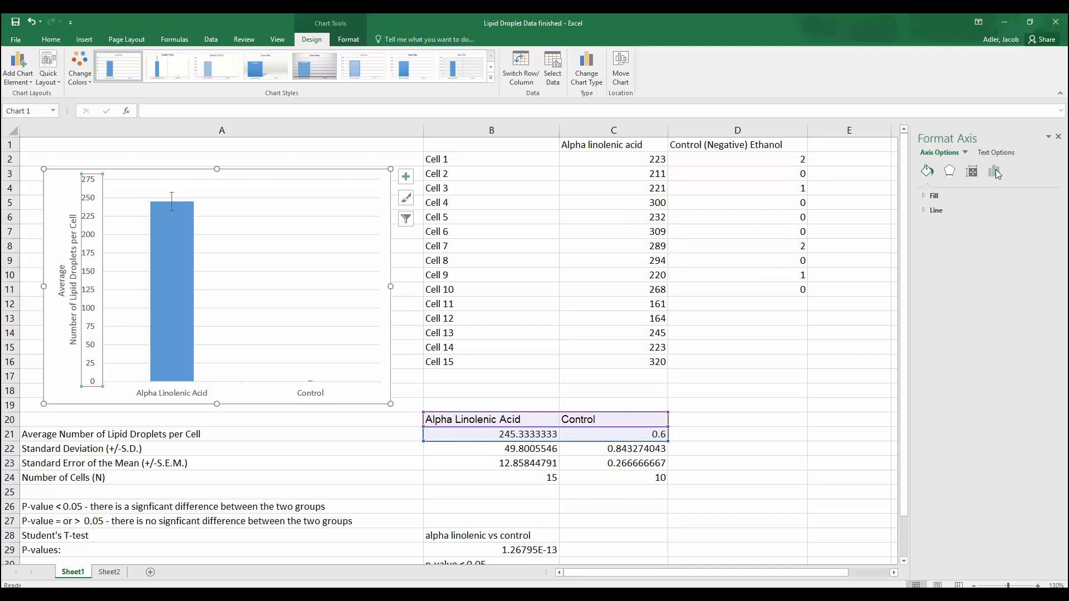
click(995, 173)
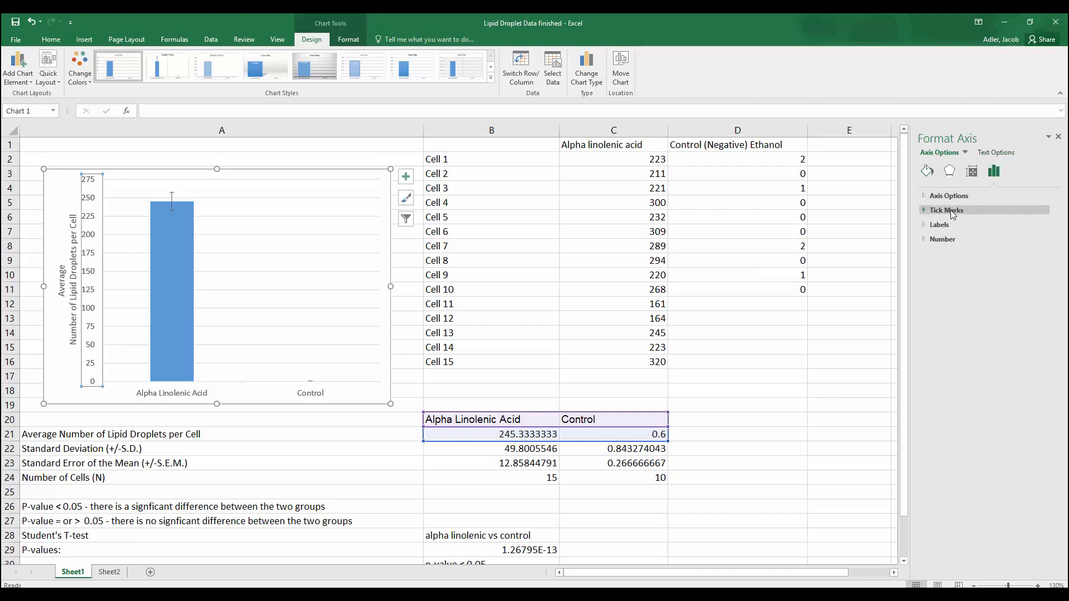
click(941, 196)
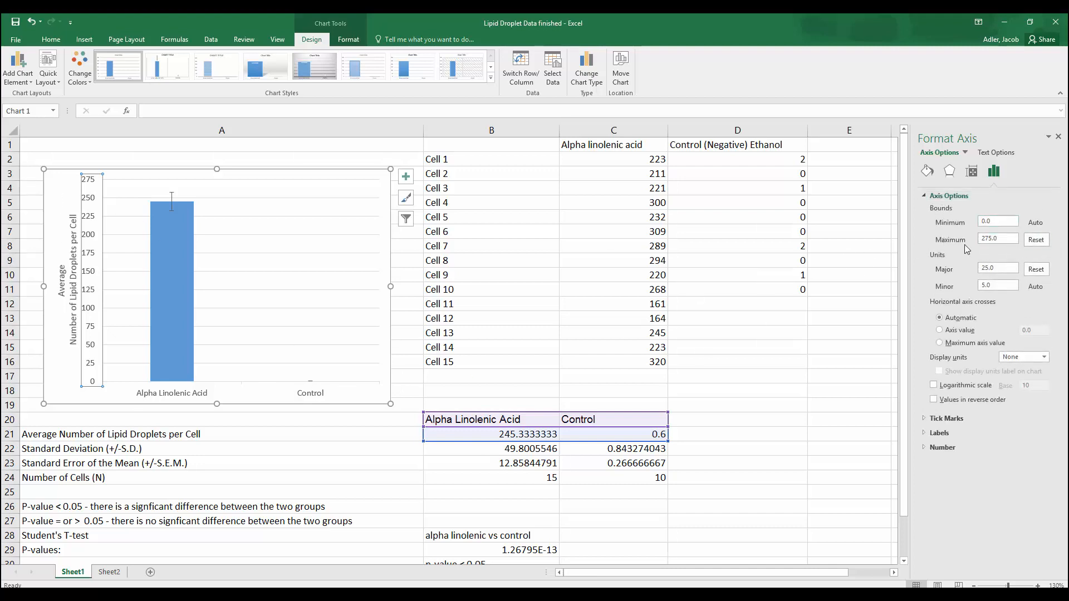
drag(997, 224, 967, 227)
key(Return)
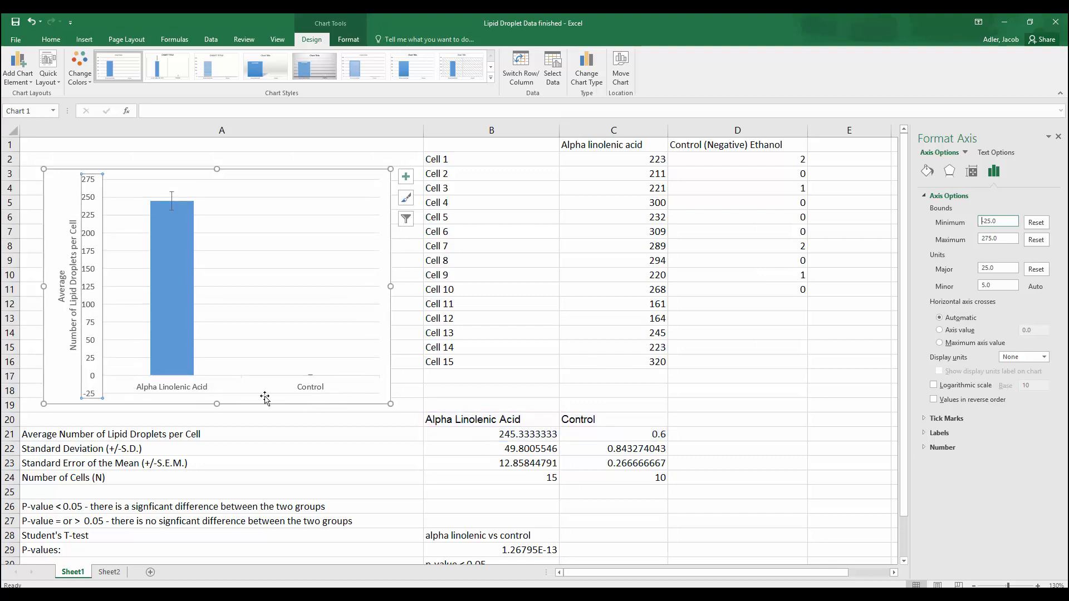
- Format the error bars as solid black lines with a width of 1 pt
click(311, 381)
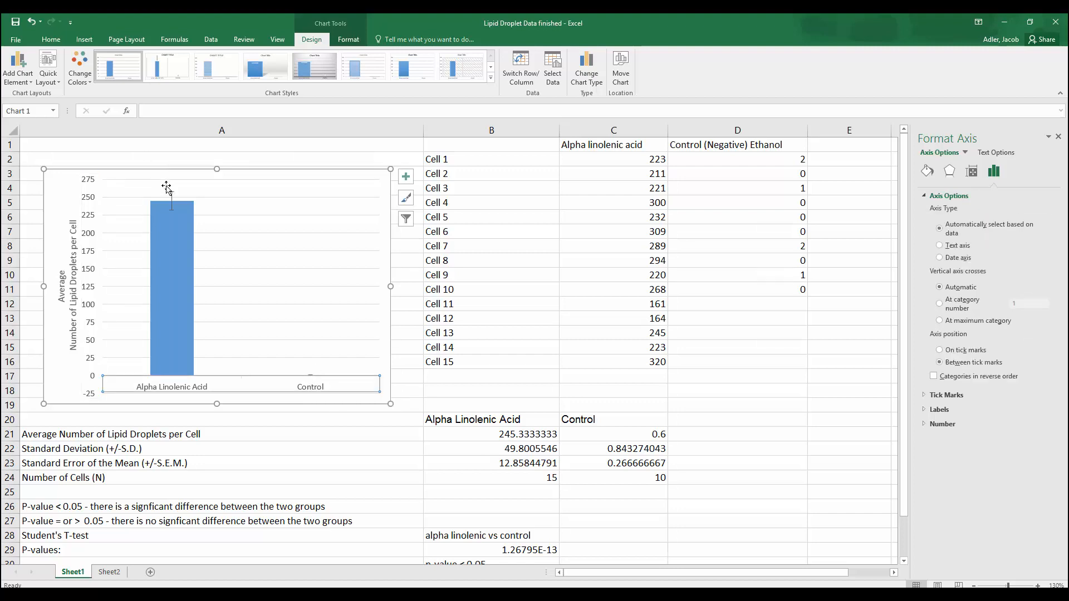
click(172, 203)
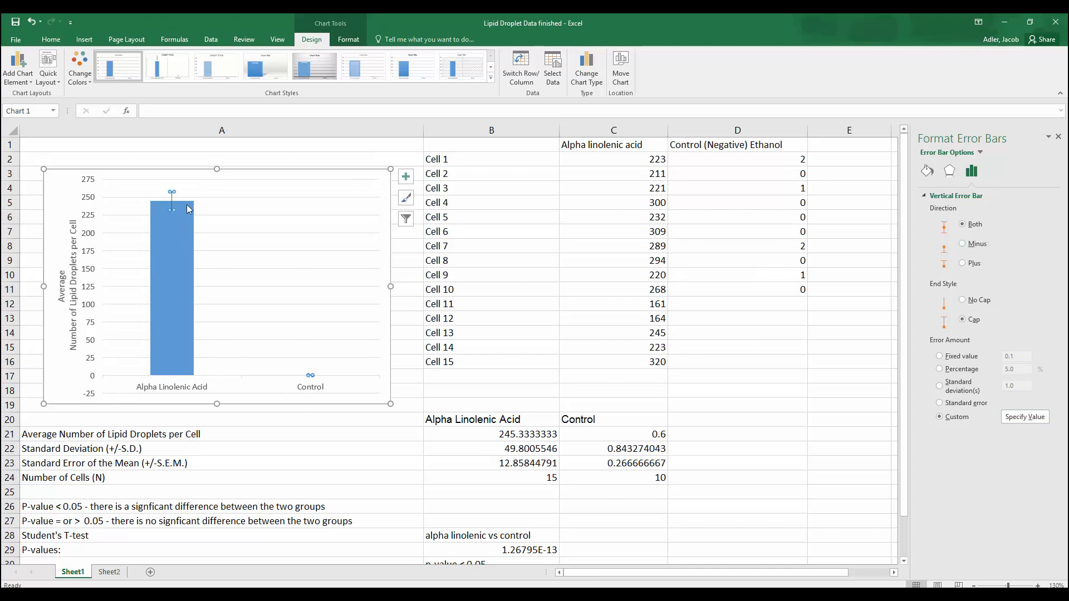
click(928, 171)
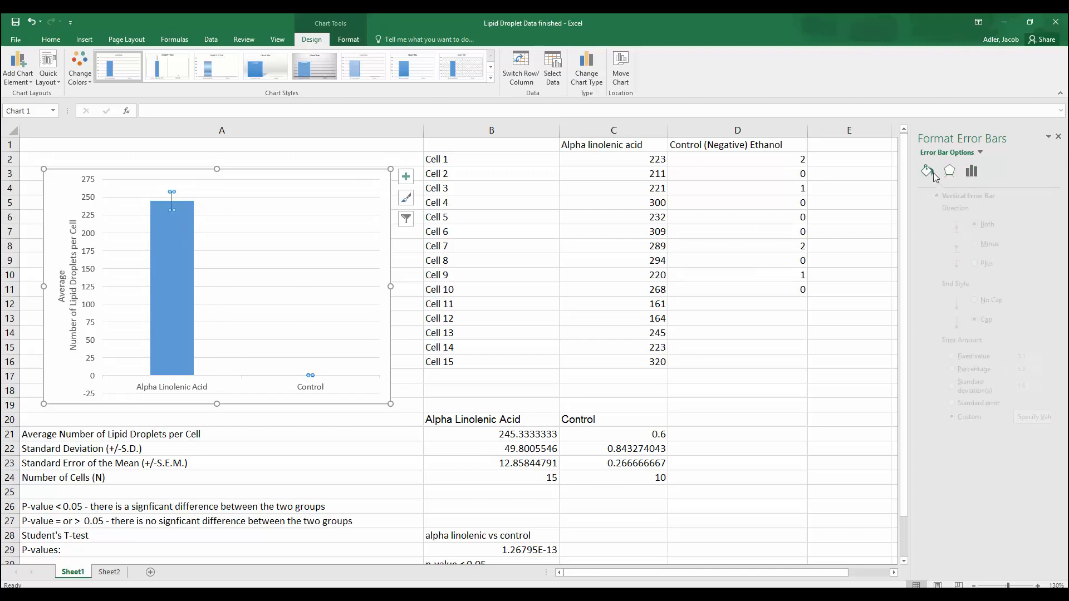
click(1047, 270)
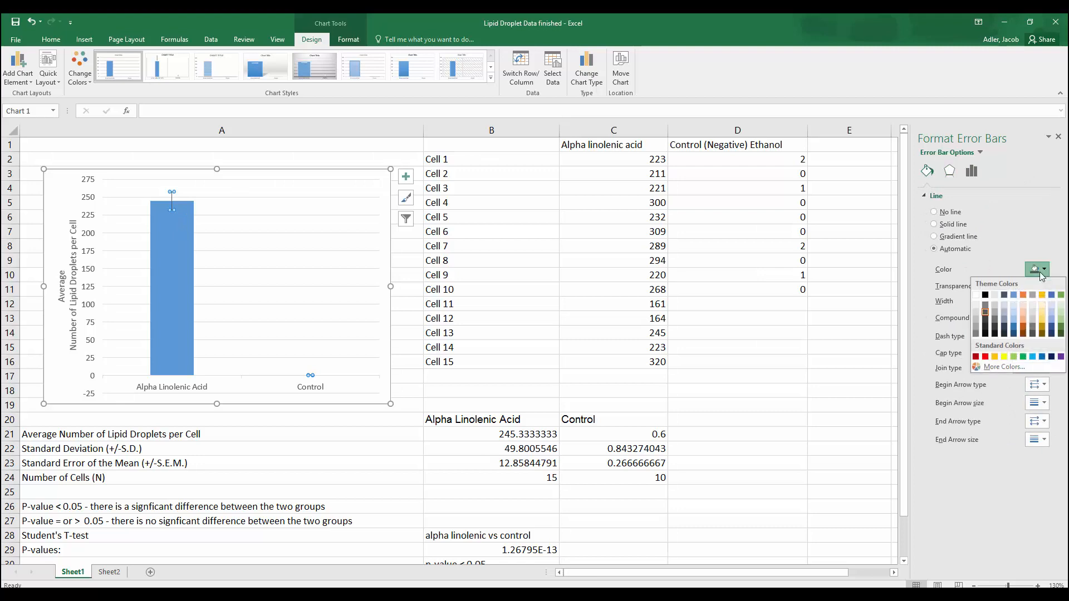
click(986, 295)
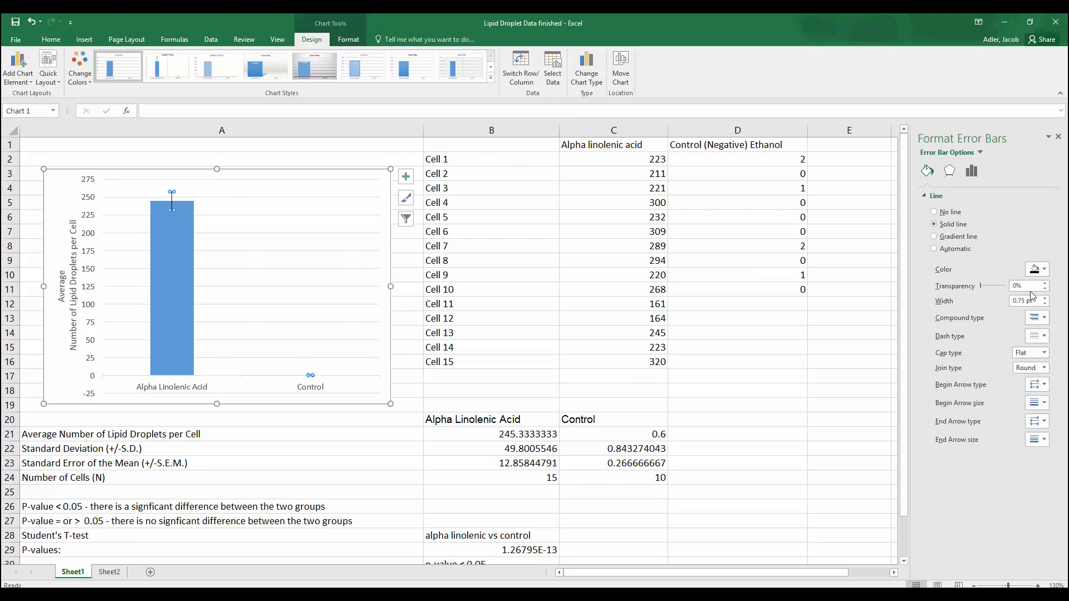
click(1045, 298)
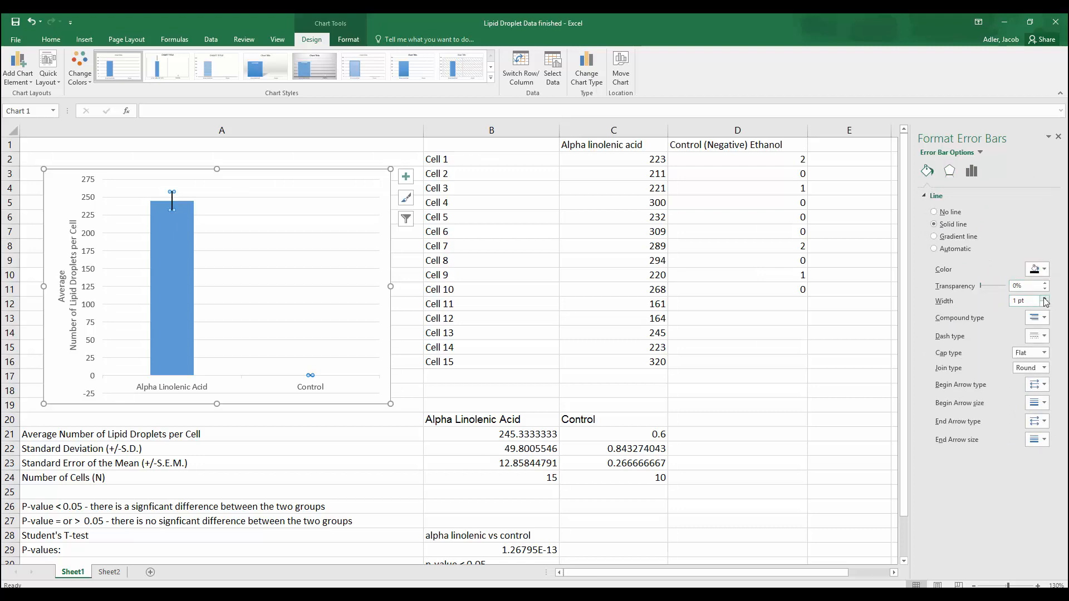
click(370, 313)
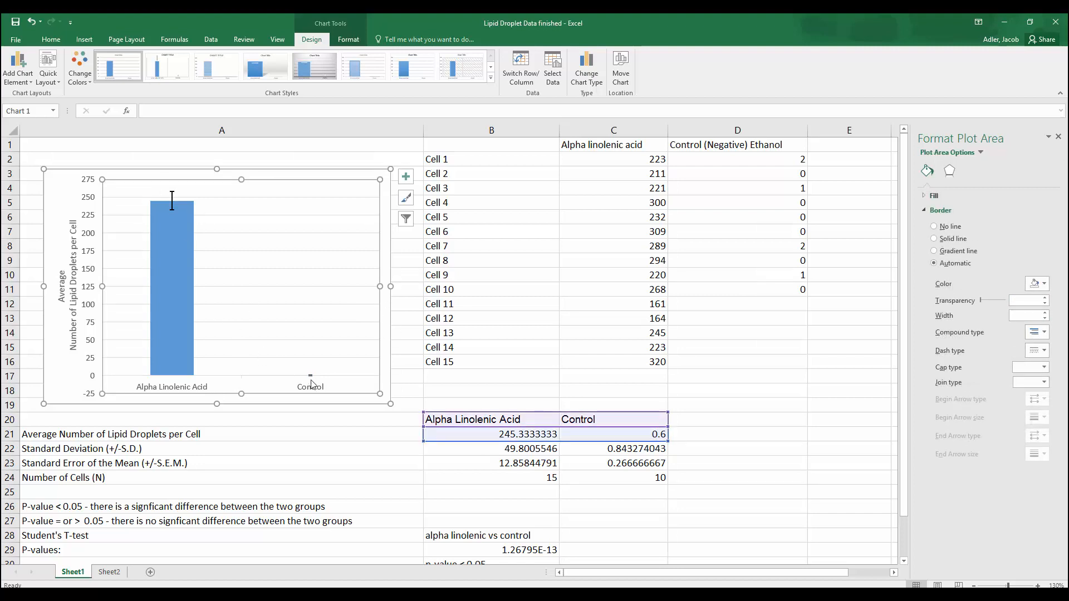
click(174, 255)
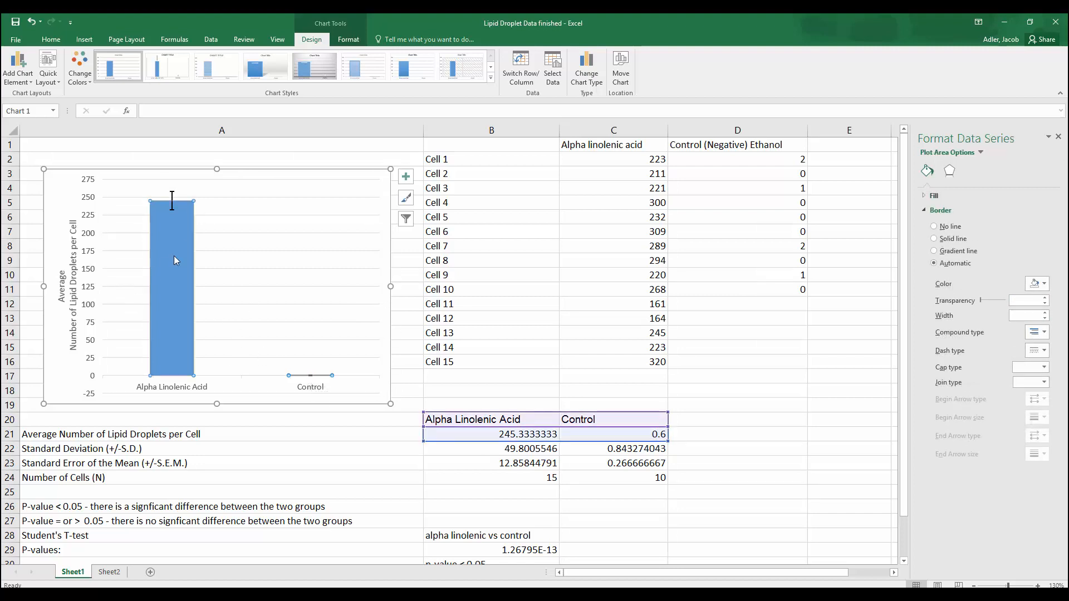
click(322, 379)
click(311, 376)
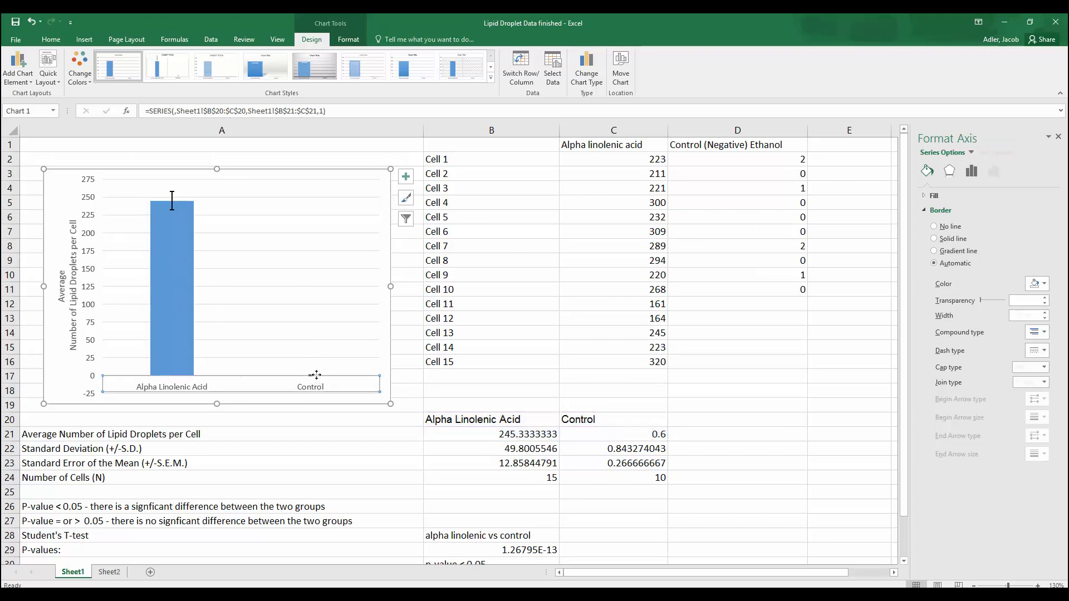
click(168, 291)
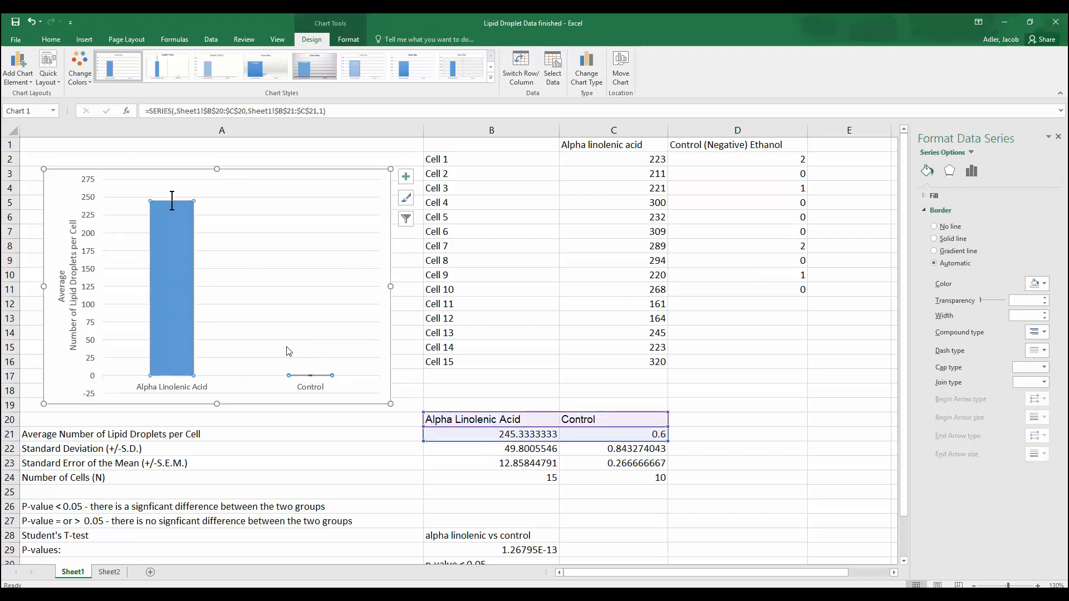
click(301, 378)
click(295, 378)
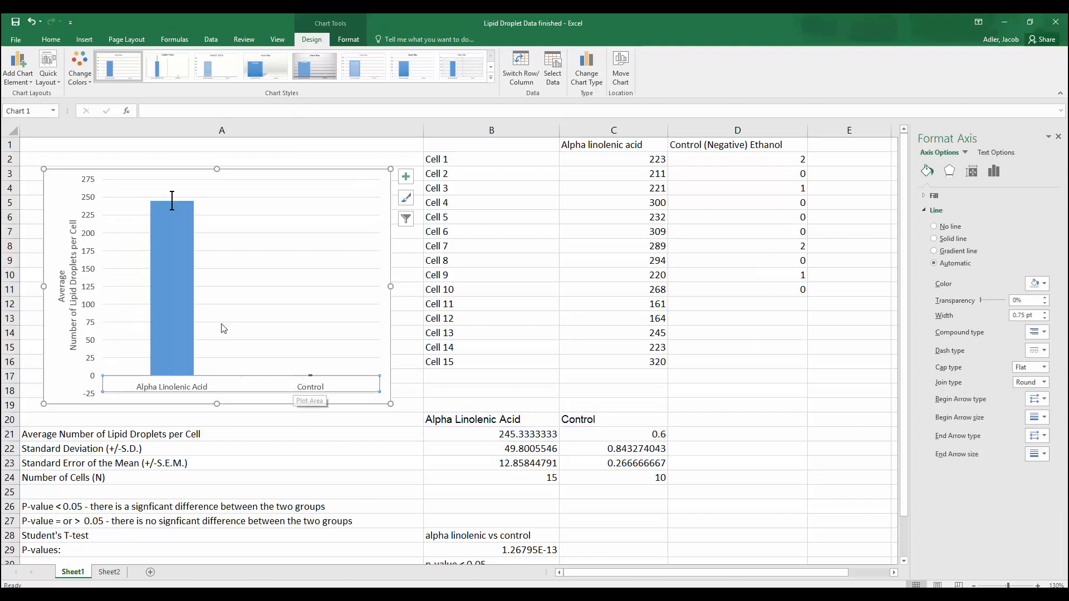
- Give only the Alpha Linolenic Acid column a solid black border 1 pt wide
click(168, 295)
click(170, 293)
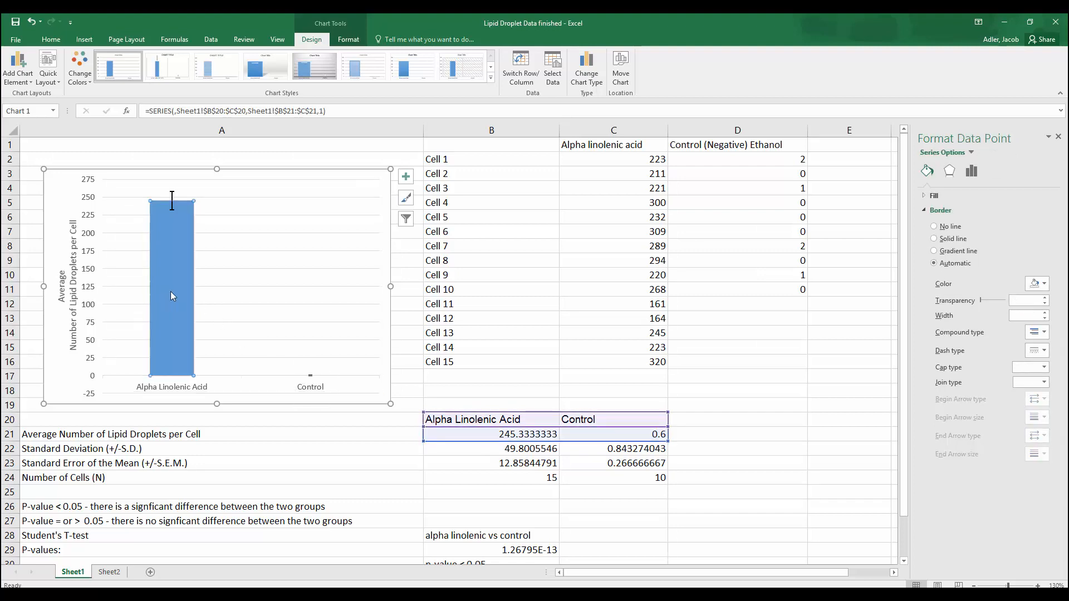
click(1044, 285)
click(985, 310)
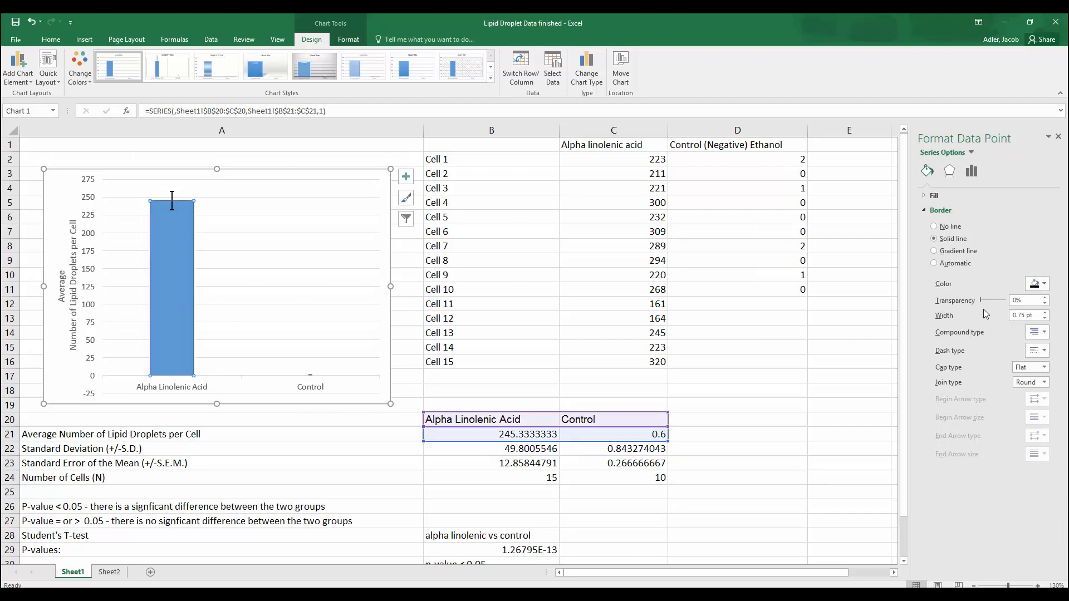
click(1044, 314)
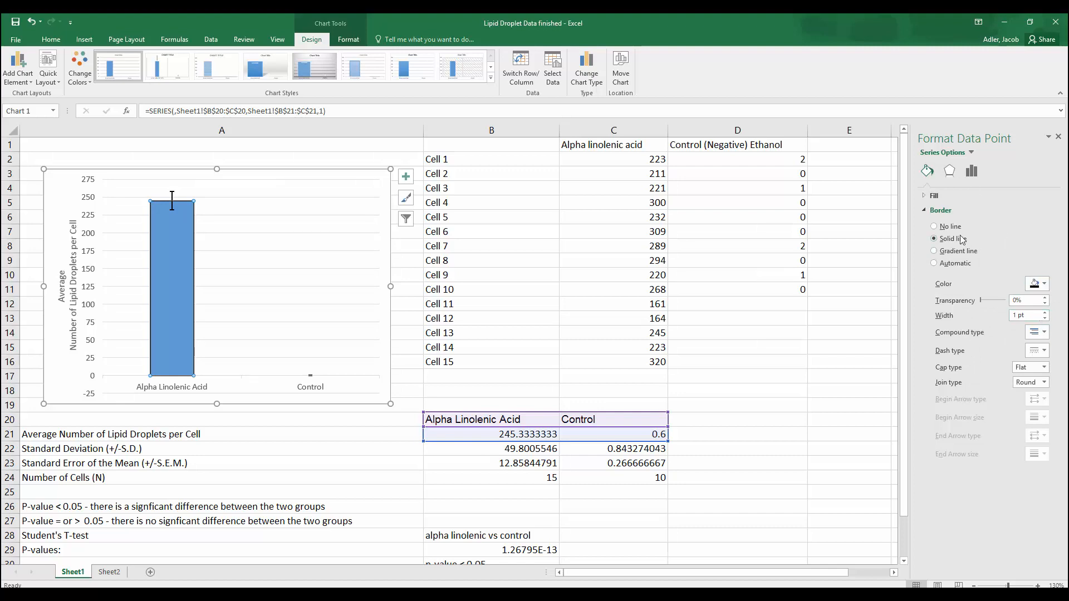
- Fill the Alpha Linolenic Acid column with solid dark gray
click(943, 196)
click(1044, 328)
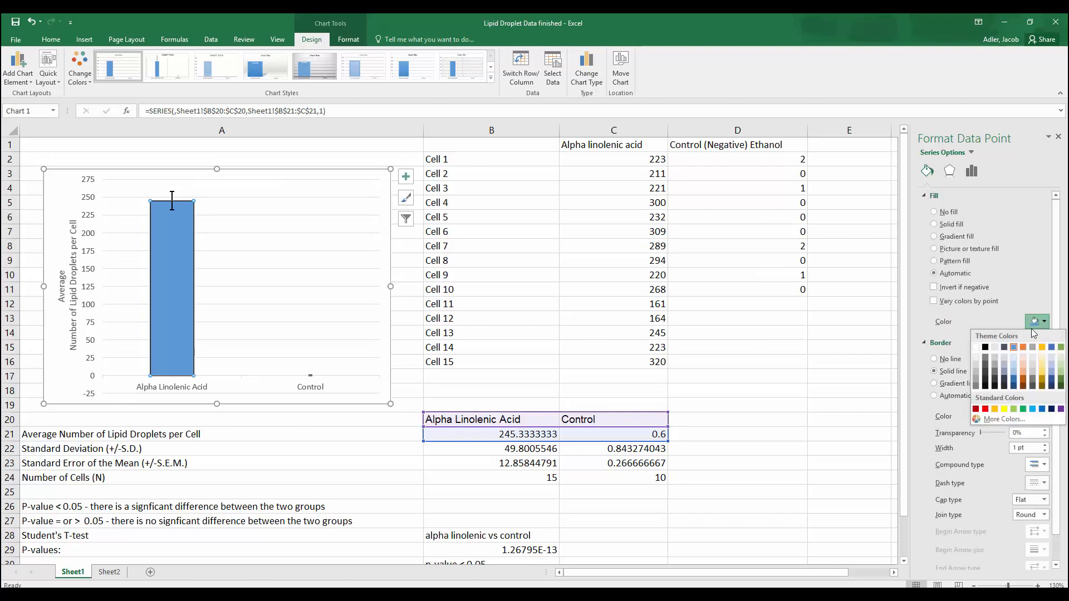
click(979, 389)
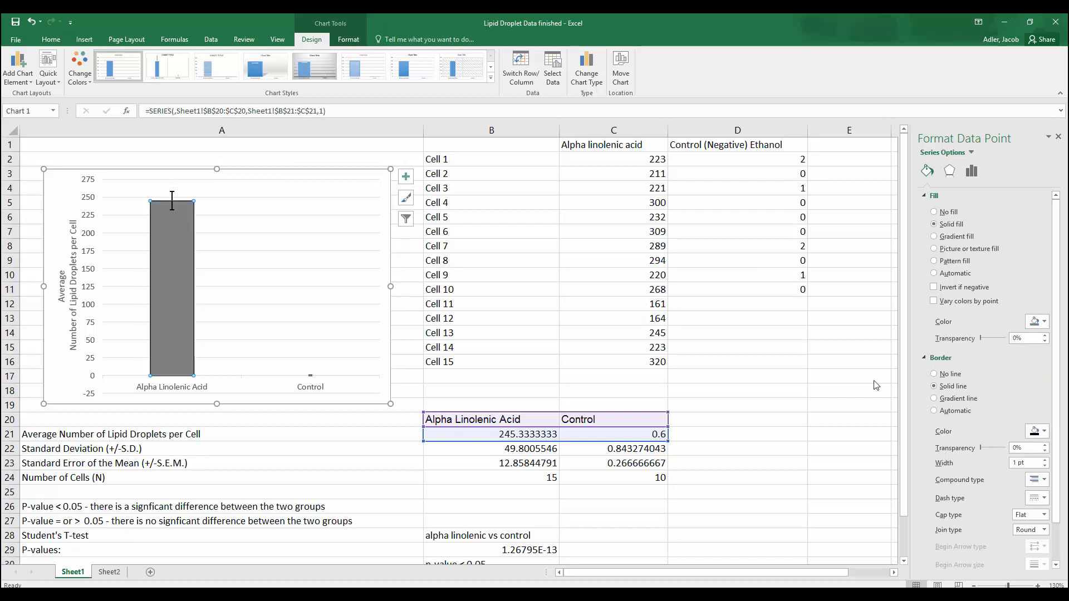
- Delete the major horizontal gridlines from the chart
click(385, 372)
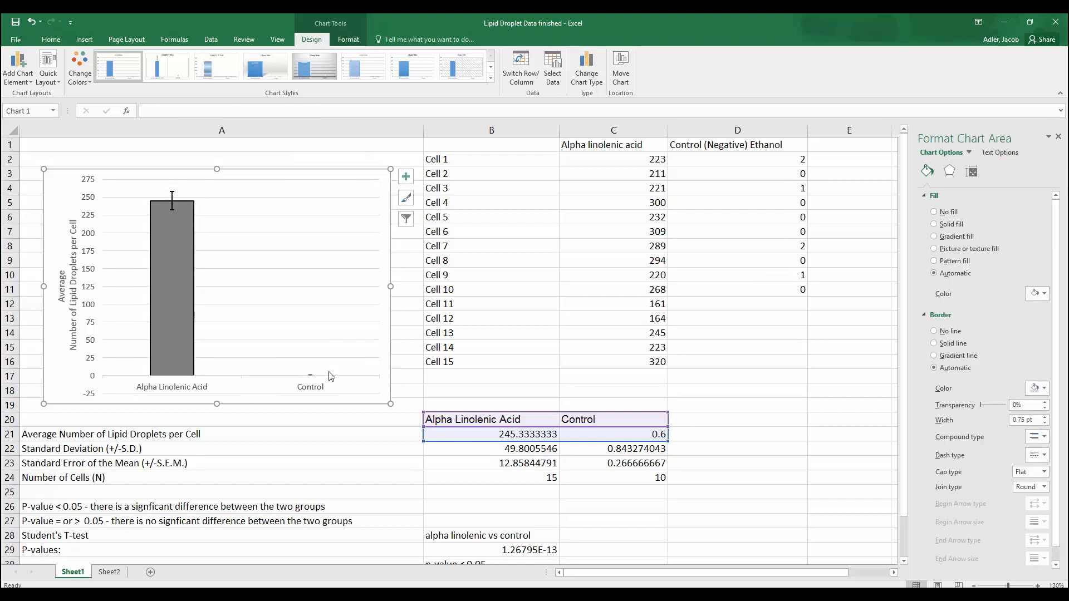
click(302, 198)
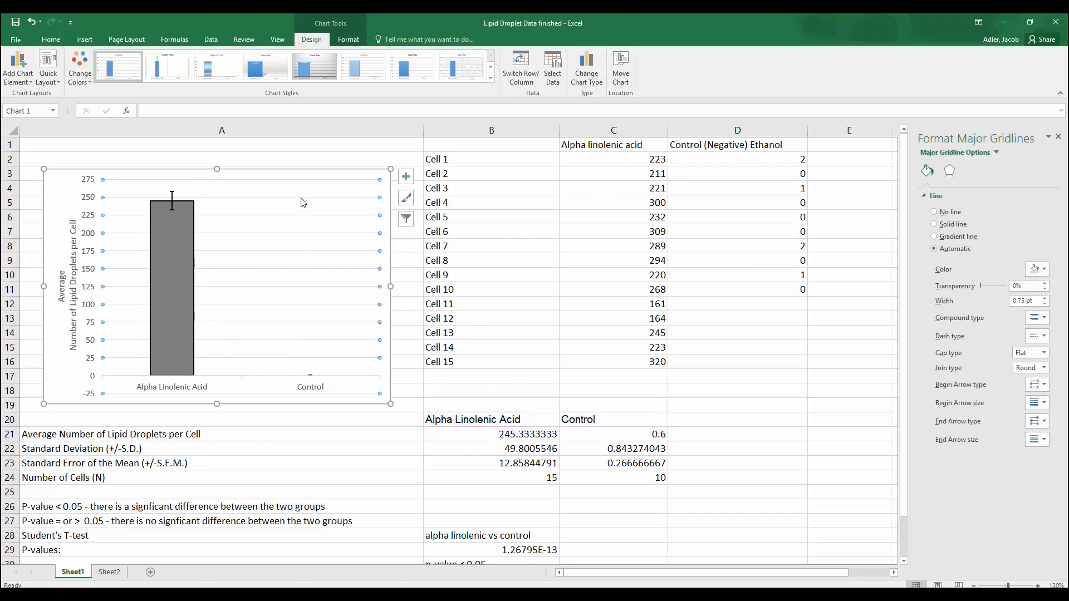
key(Escape)
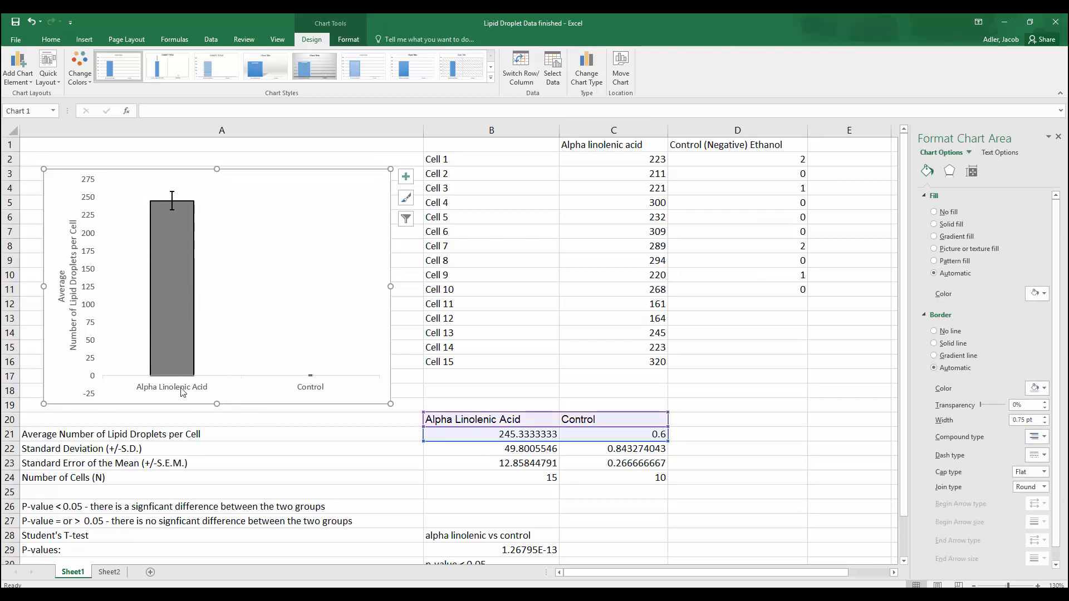
- Review the chart's axis title and category labels and the Student's T-test p-value section beneath the statistics
click(225, 388)
click(75, 313)
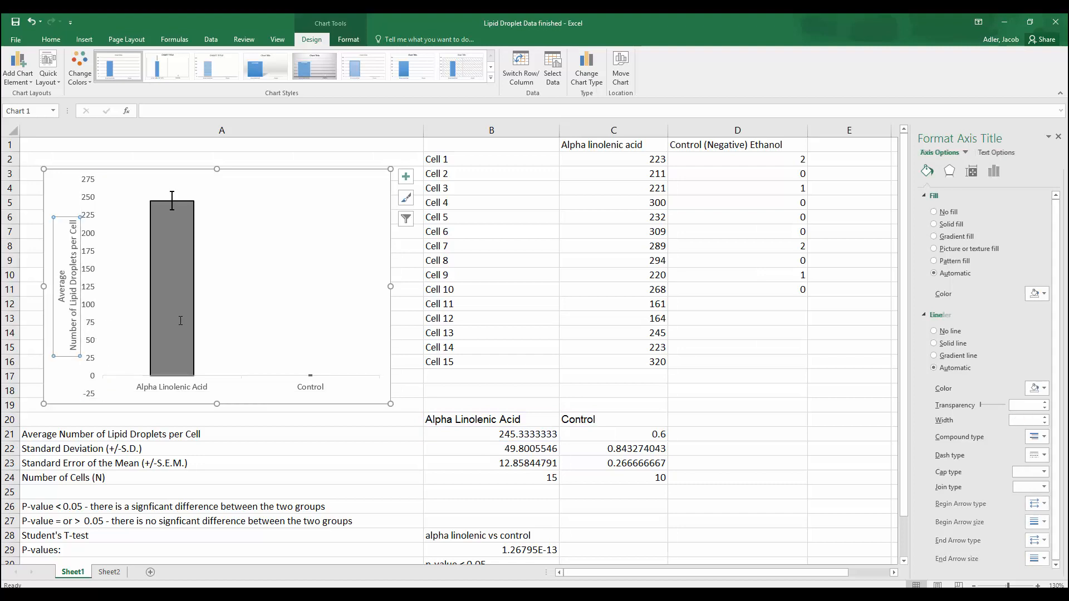
click(375, 397)
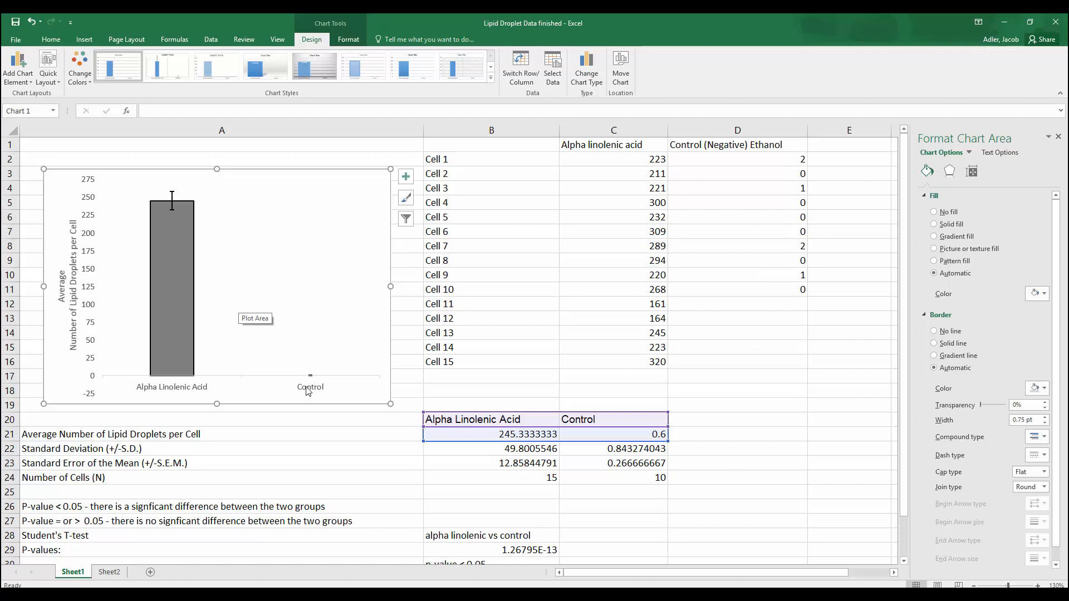
click(397, 450)
scroll(423, 487, down, 2)
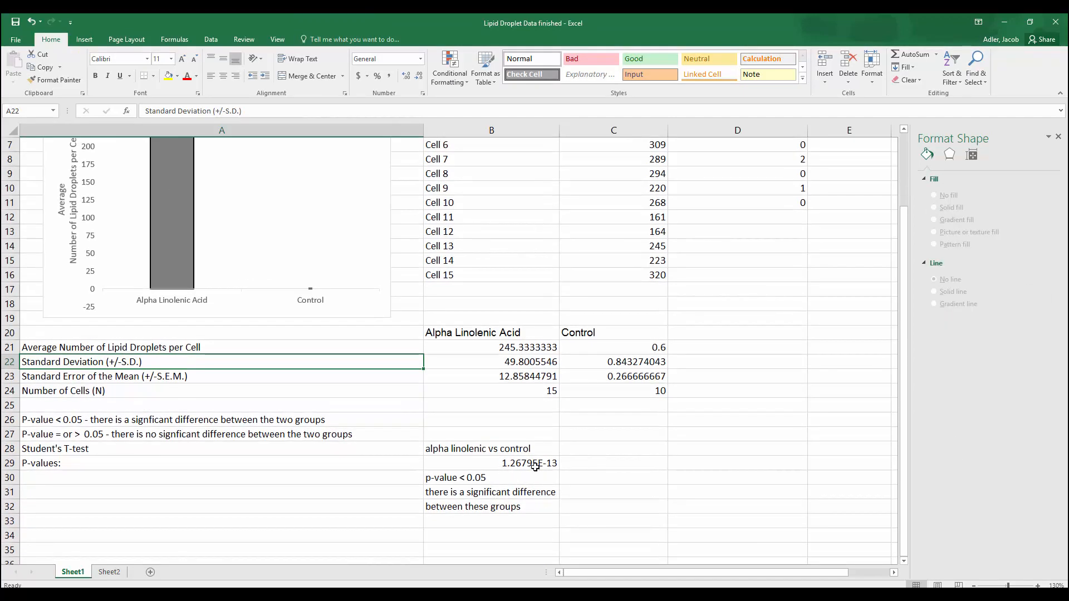
scroll(286, 426, up, 2)
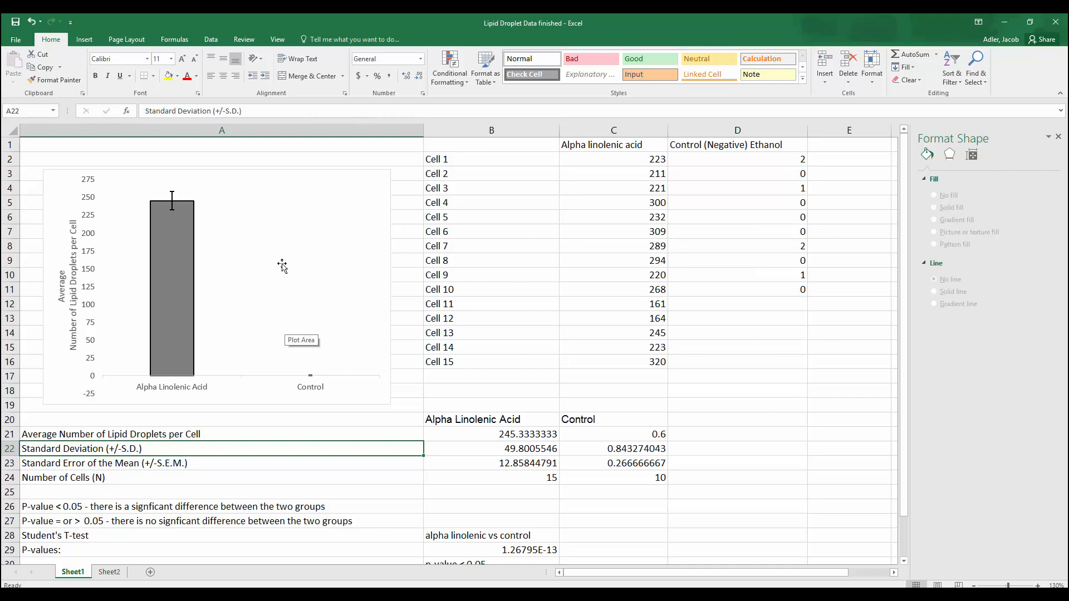
- Insert a small text box containing an asterisk on the chart, beside the top of the Alpha Linolenic Acid column
click(85, 40)
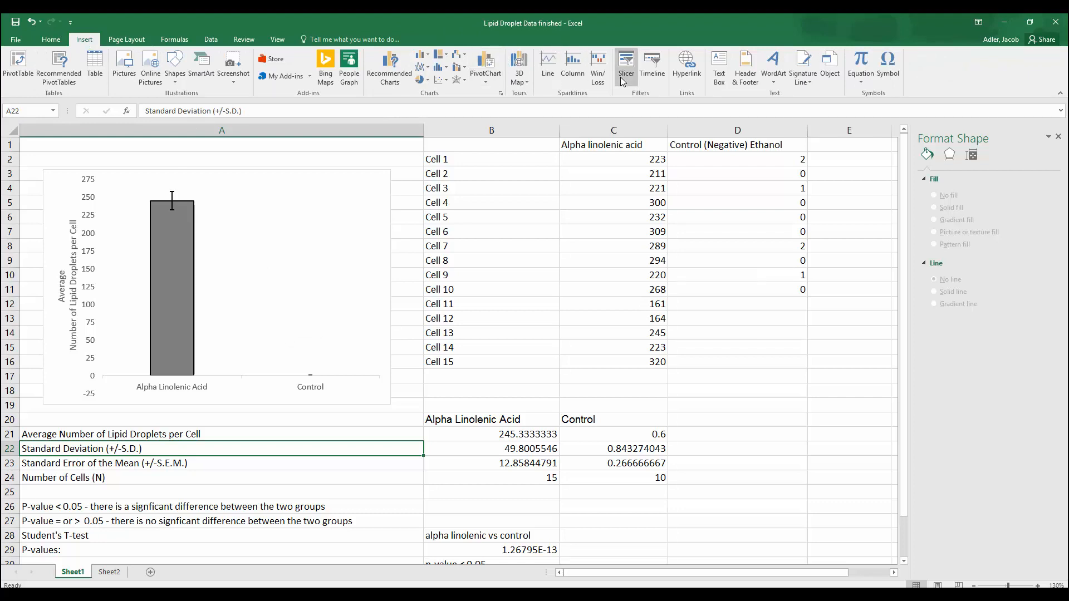
click(719, 67)
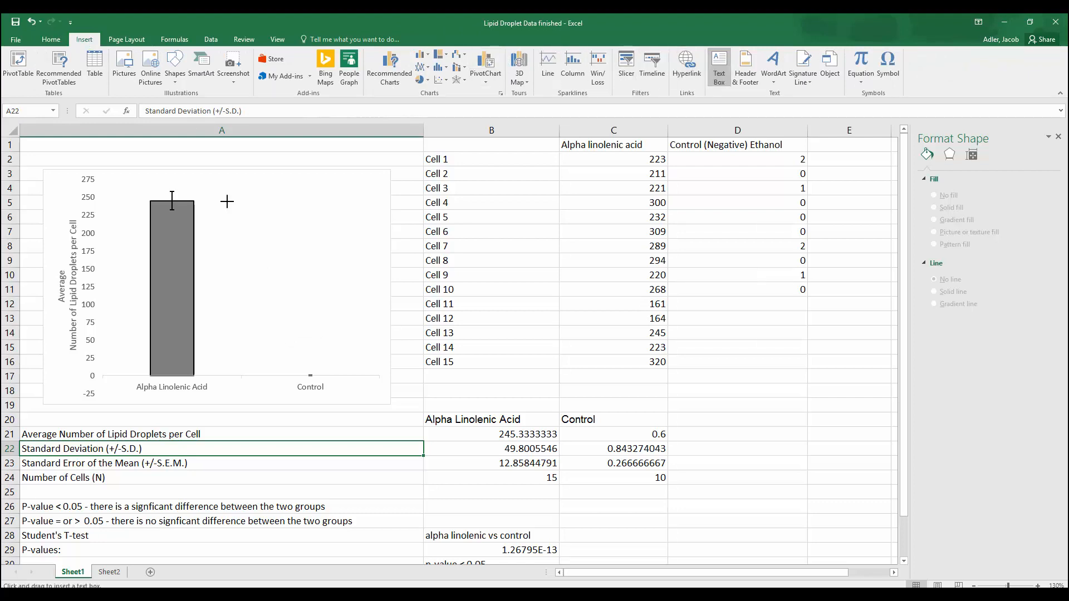
drag(225, 197, 260, 224)
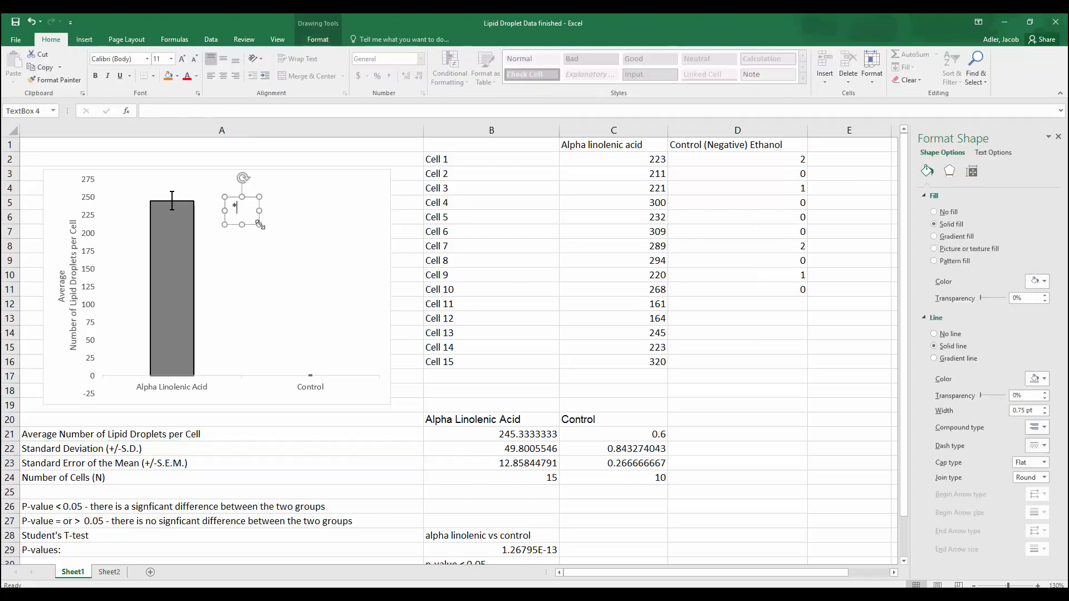
click(398, 432)
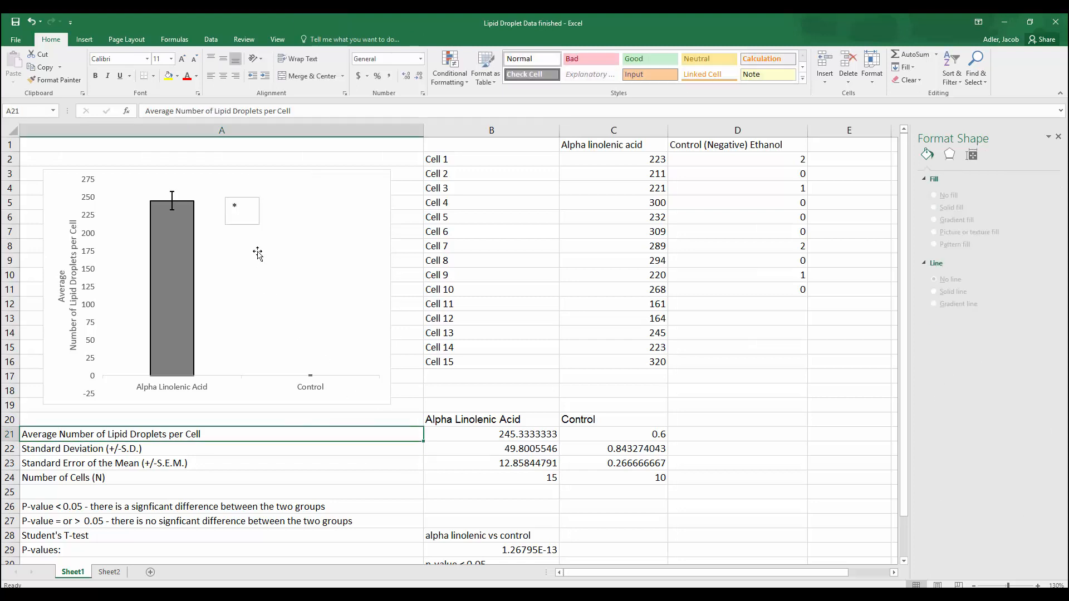
- Format the asterisk text box with no fill and no outline
click(250, 221)
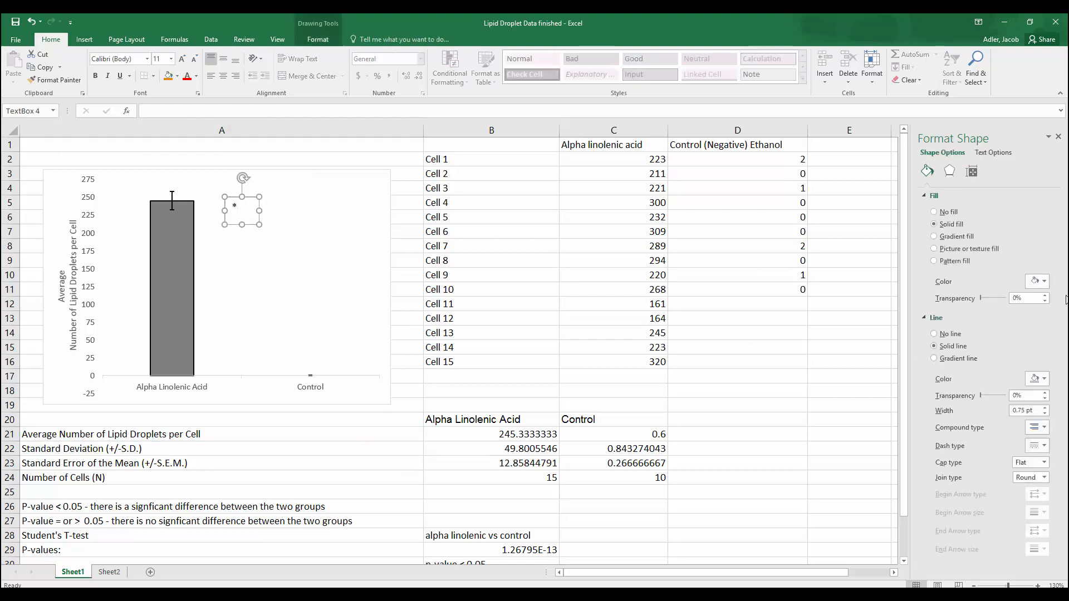
click(935, 213)
click(945, 300)
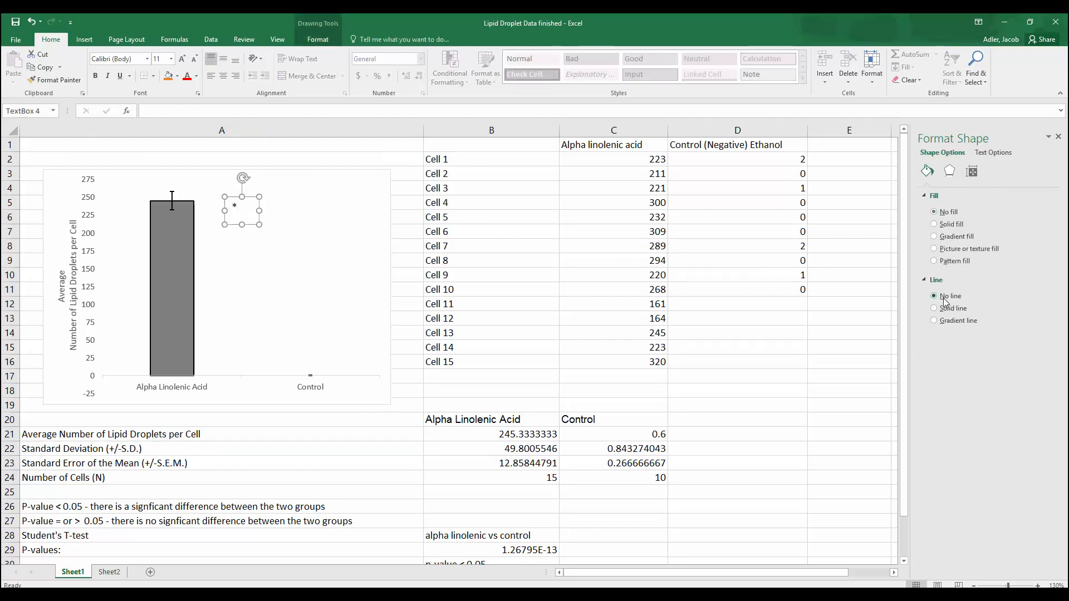
click(408, 280)
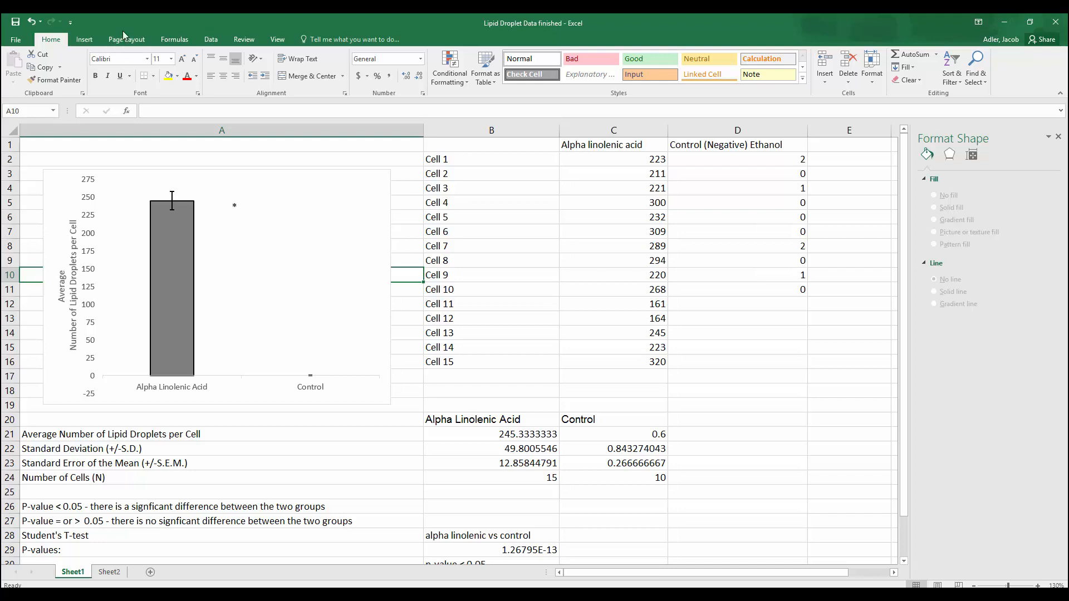
- Draw a nearly horizontal line about 1.99" wide in the chart, from the Alpha Linolenic Acid column to above Control
click(84, 39)
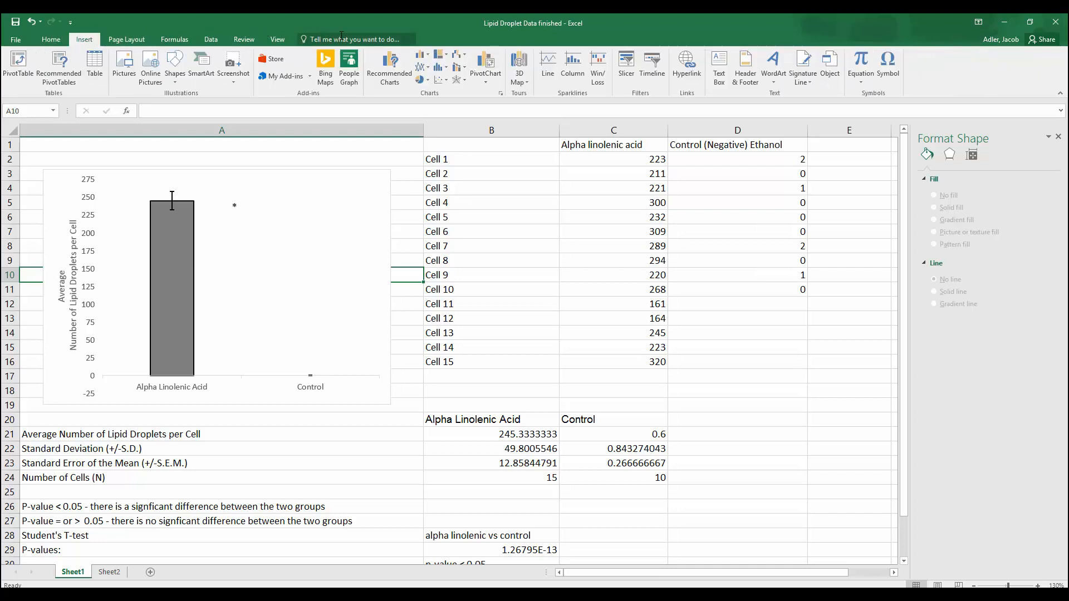
click(274, 252)
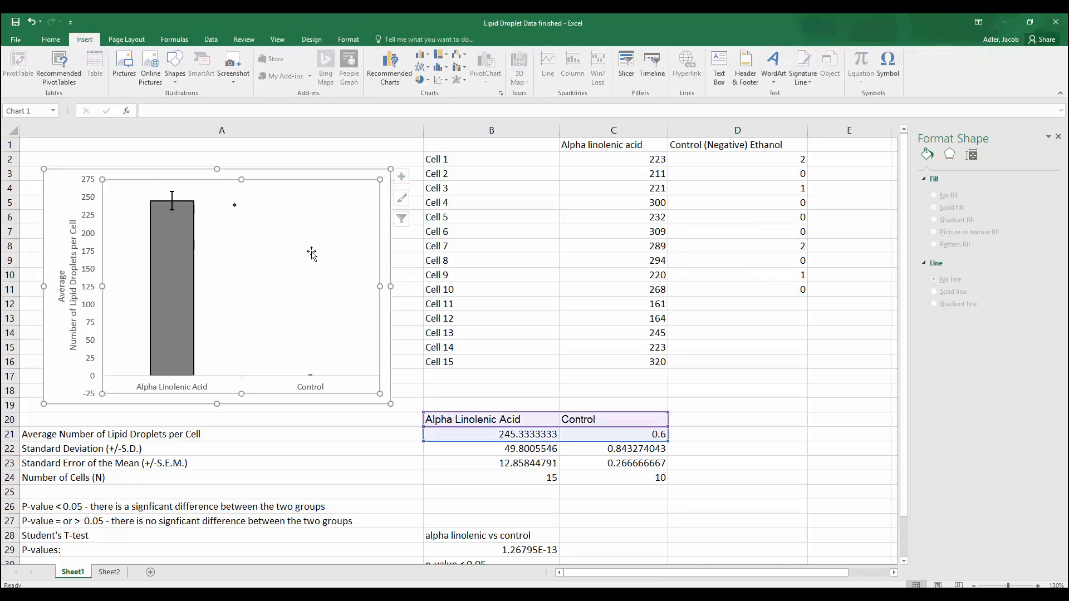
click(383, 249)
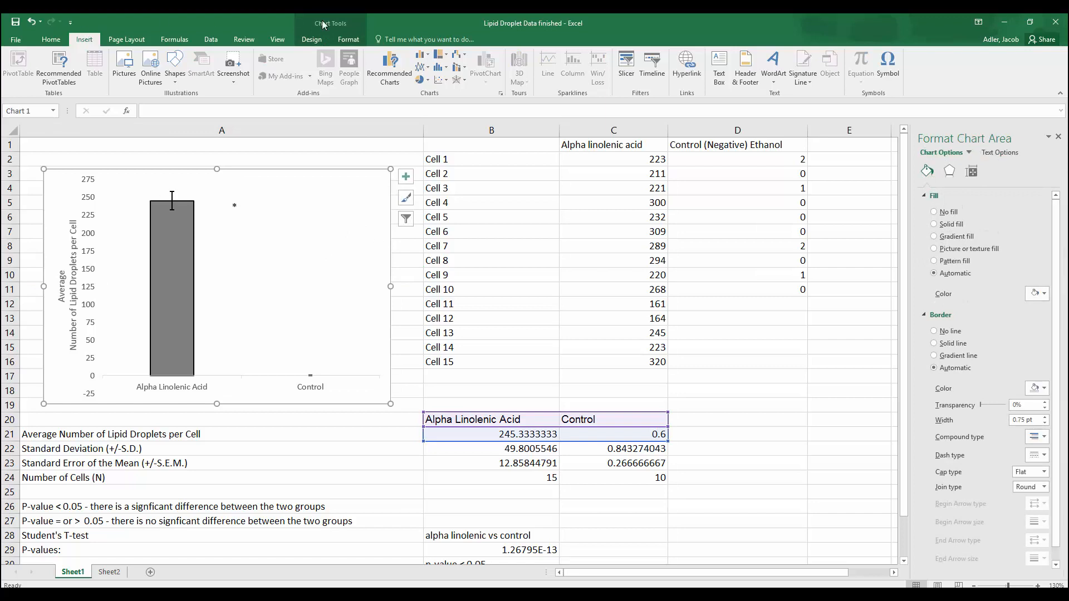
click(349, 39)
click(104, 62)
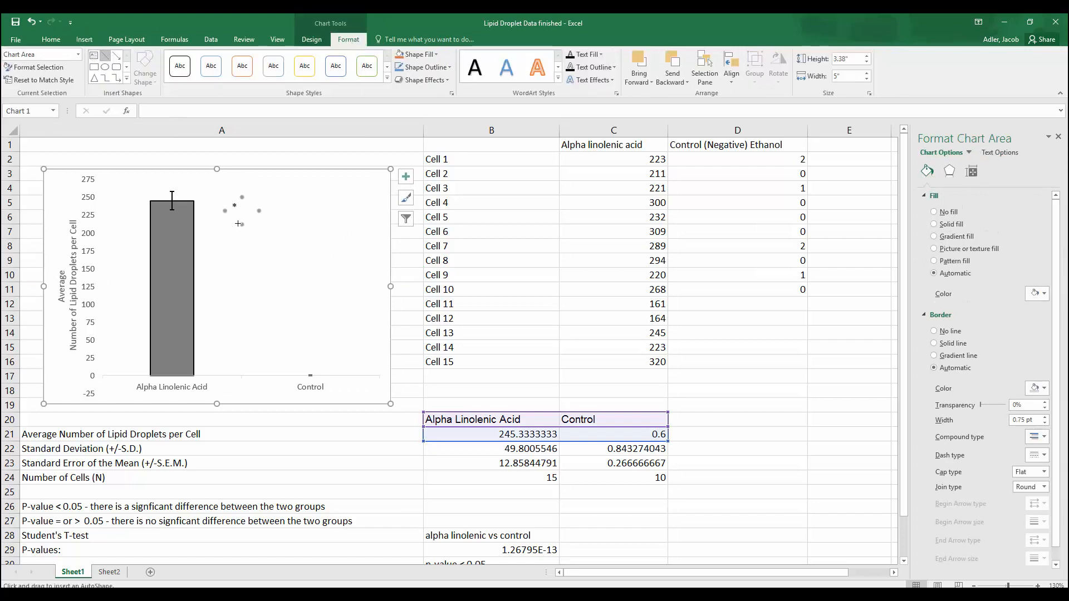
drag(177, 239, 309, 240)
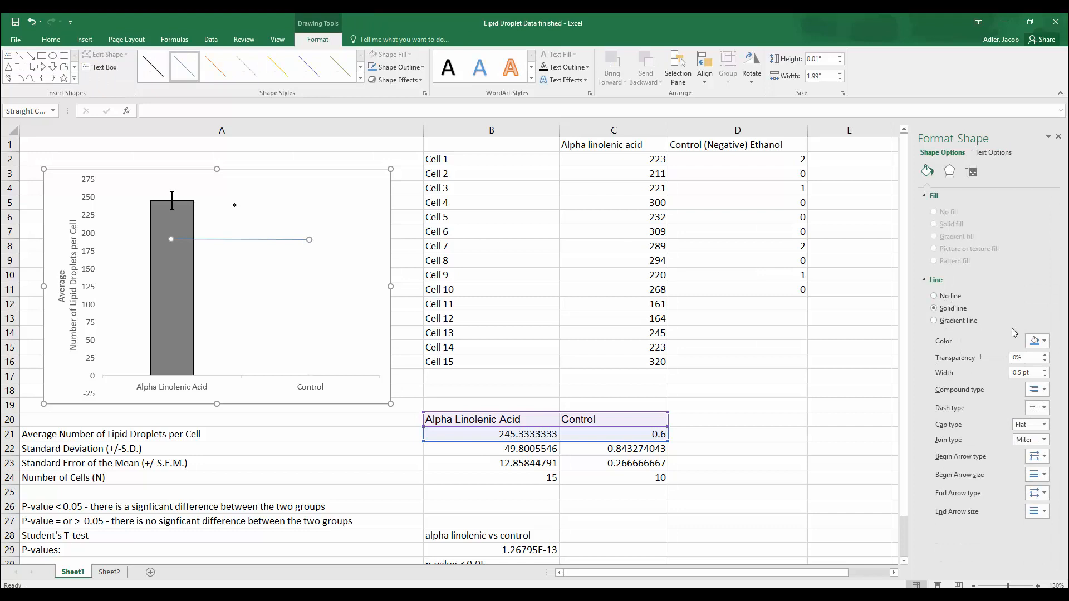
- Make the comparison line black and increase its width
click(1045, 342)
click(986, 369)
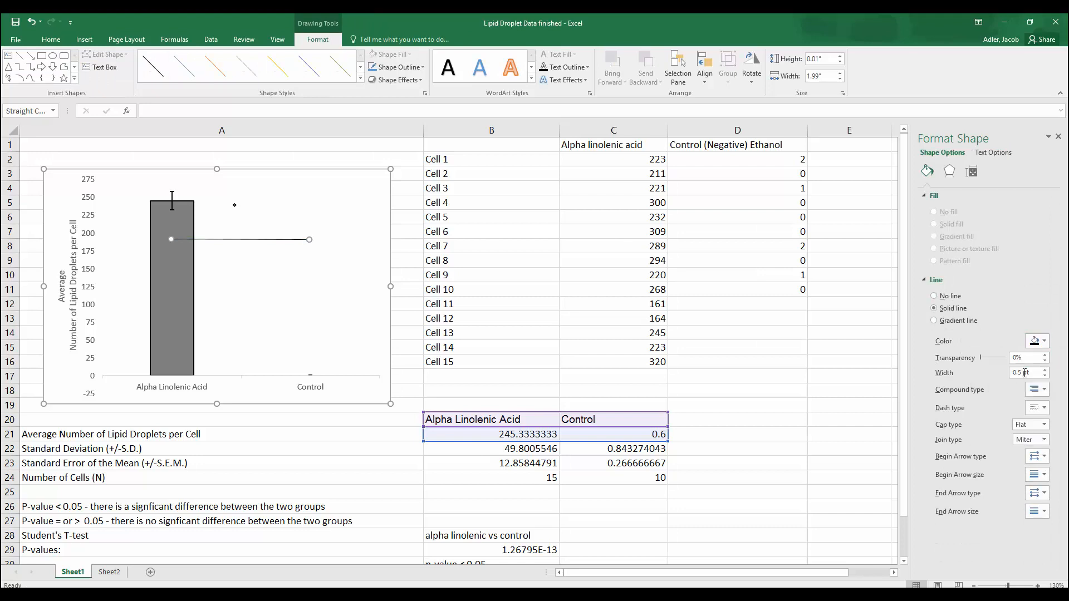
click(1045, 370)
- Move the asterisk text box so the asterisk sits just above the middle of the comparison line
click(235, 209)
drag(248, 225, 261, 250)
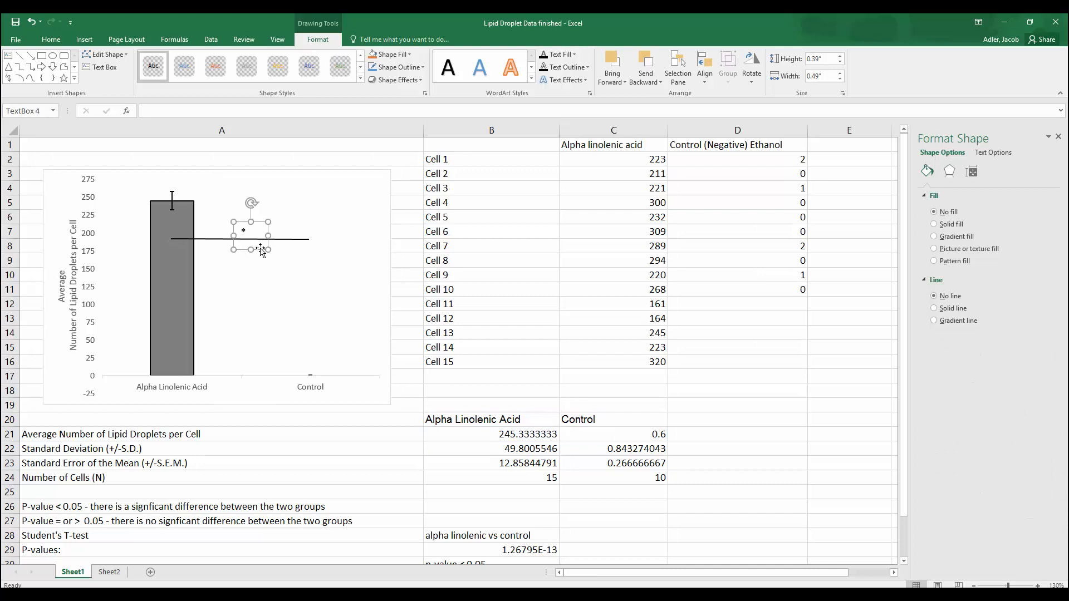
click(418, 250)
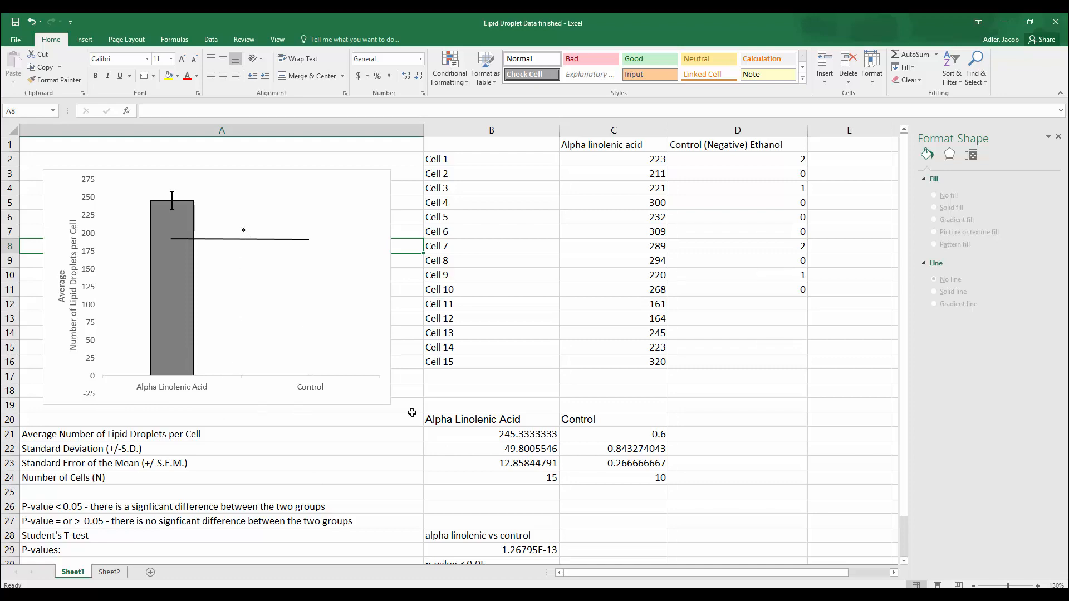
- Append "(N = 15)" to the Alpha Linolenic Acid heading in cell B20
scroll(429, 419, down, 1)
scroll(429, 418, up, 1)
click(526, 420)
double_click(525, 420)
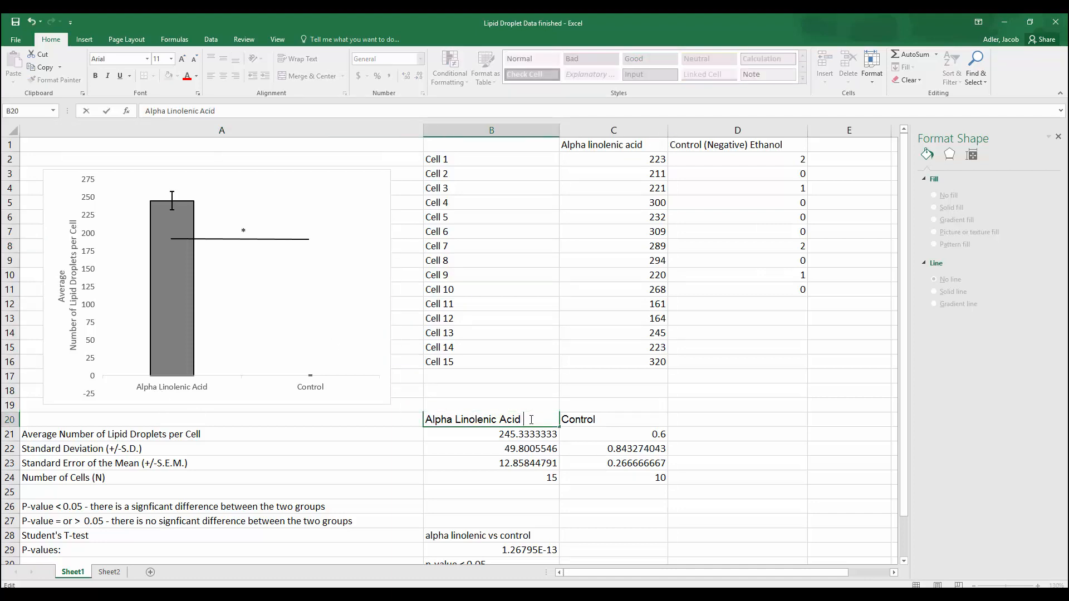
text((N = 15))
key(Return)
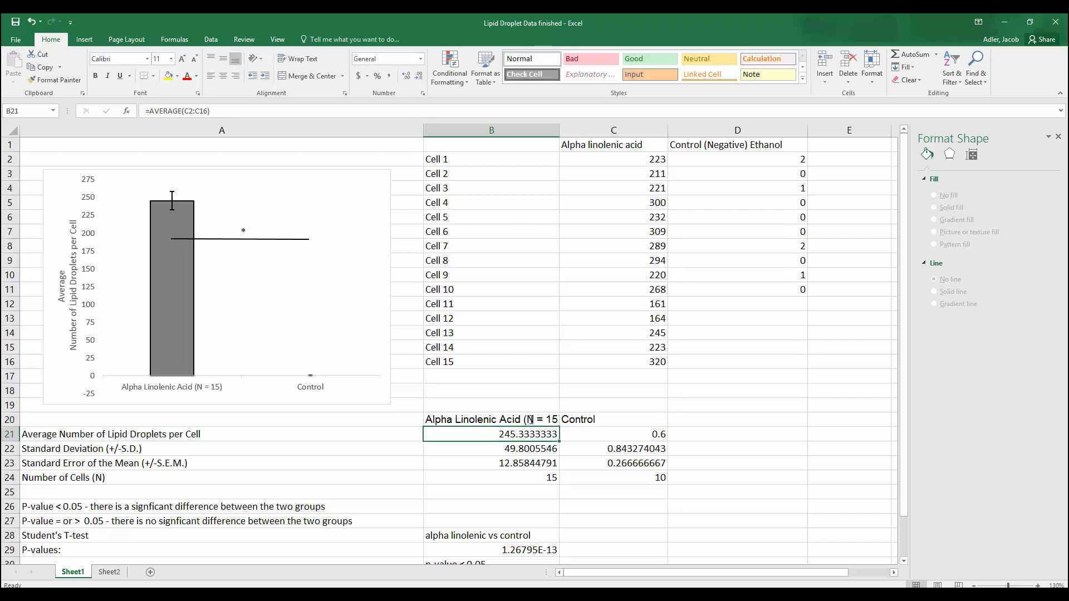
- Remove "(N = 15)" from the heading in cell B20, leaving only Alpha Linolenic Acid
click(524, 418)
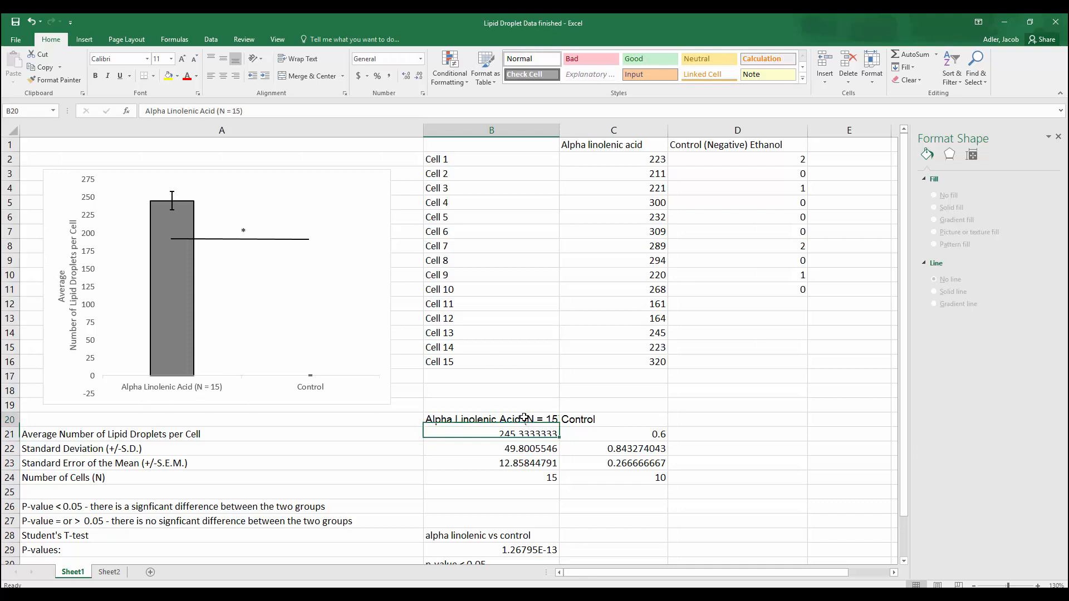
double_click(524, 418)
drag(525, 419, 567, 420)
key(BackSpace)
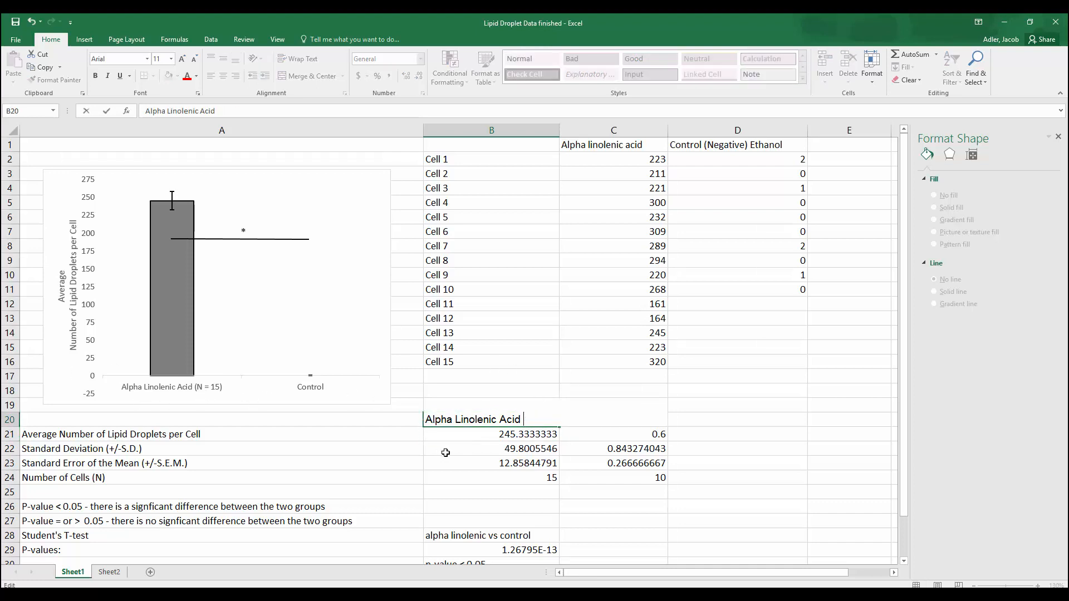
key(Return)
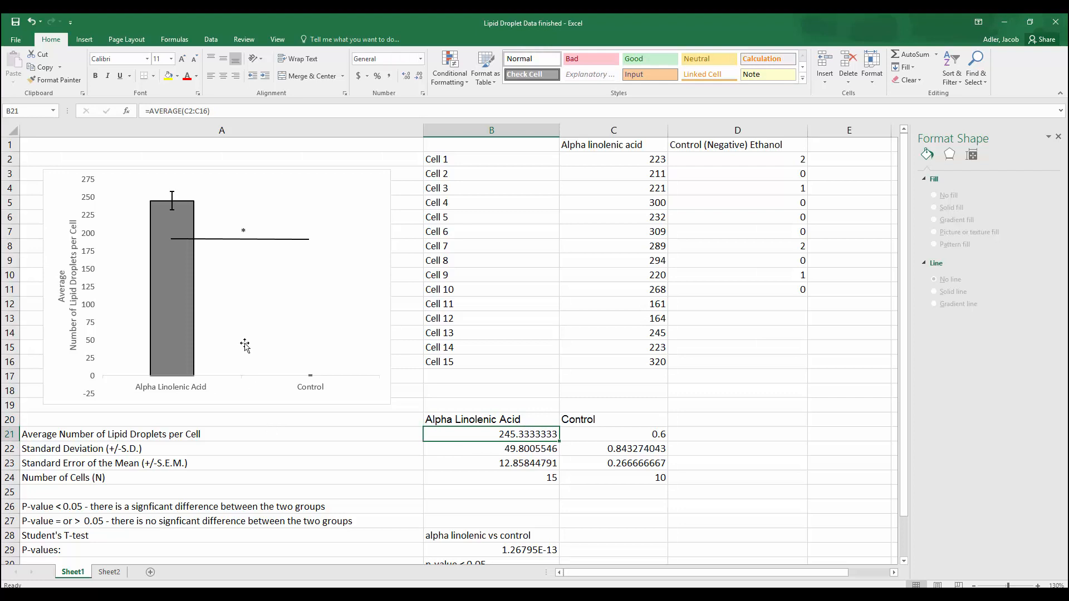
- Replace the asterisk with "p-value < 0.05", widening the text box to fit one line and centering it above the comparison line
click(244, 232)
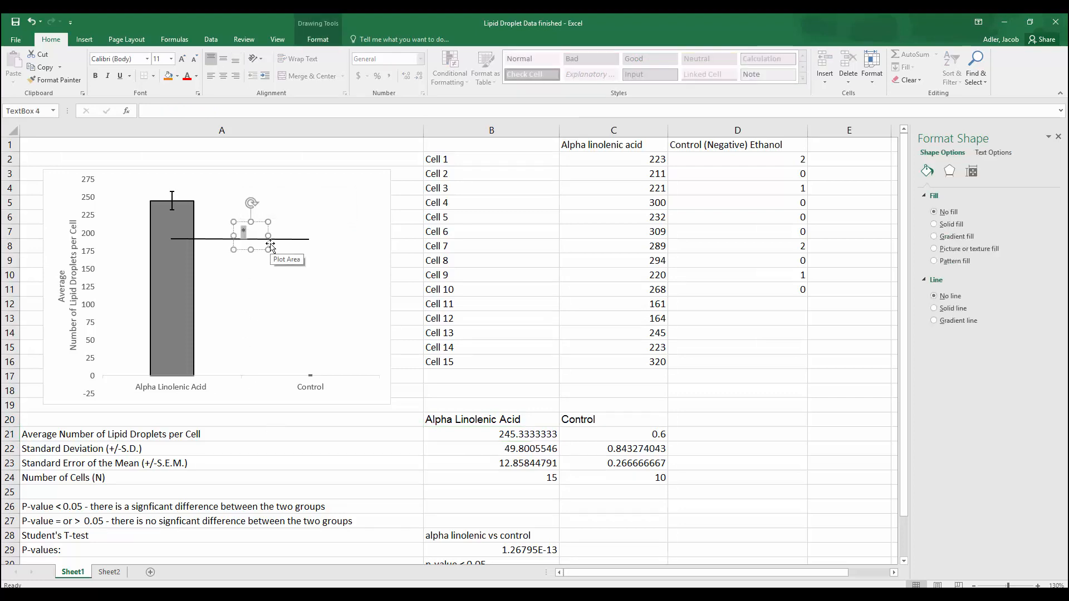
text(p-value < 0.05)
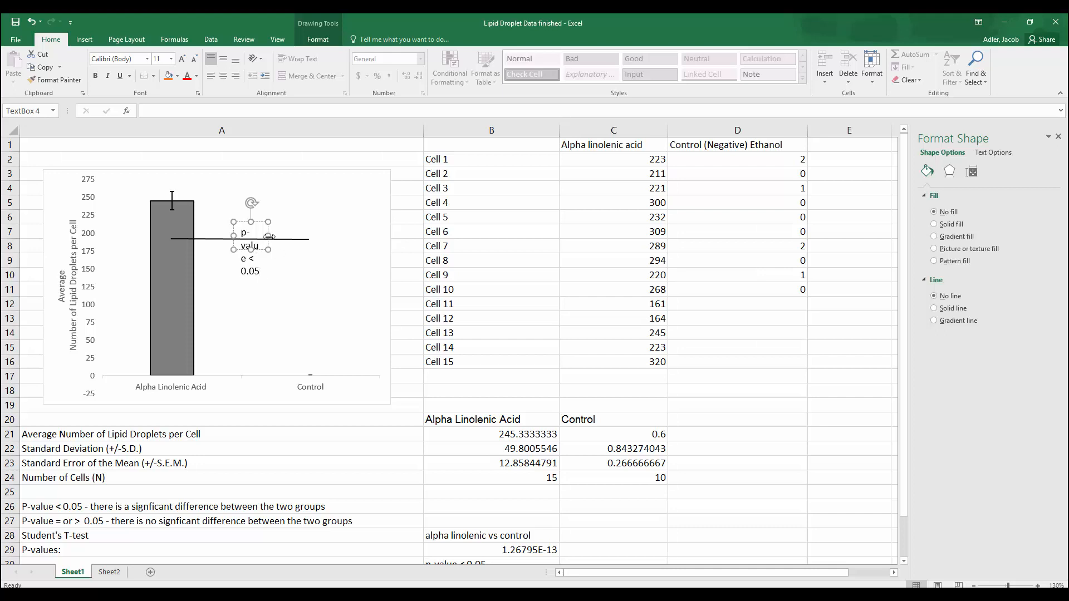
drag(268, 236, 318, 236)
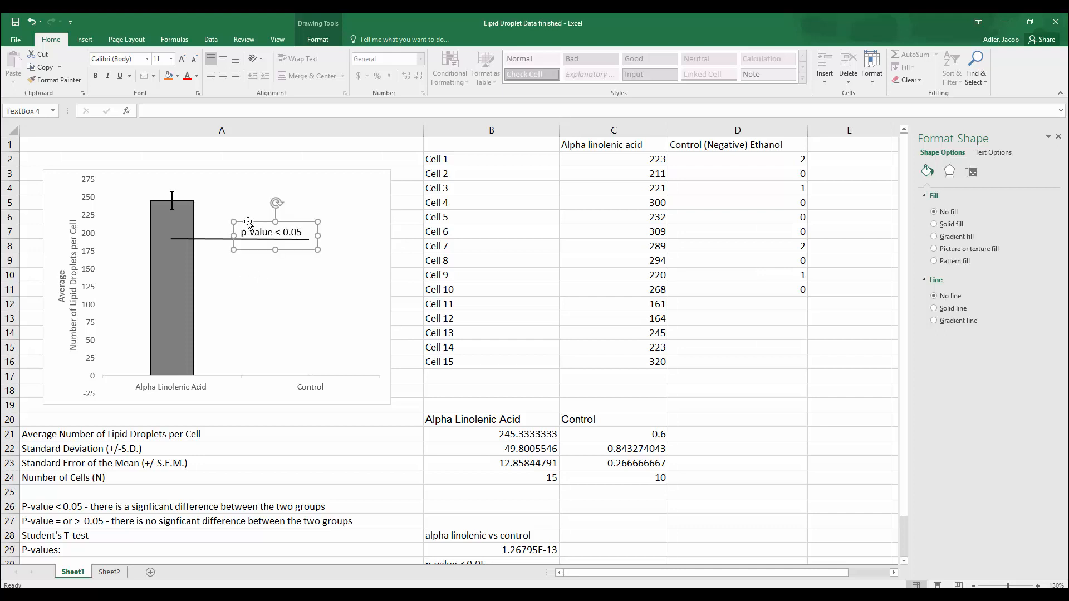
drag(248, 223, 220, 221)
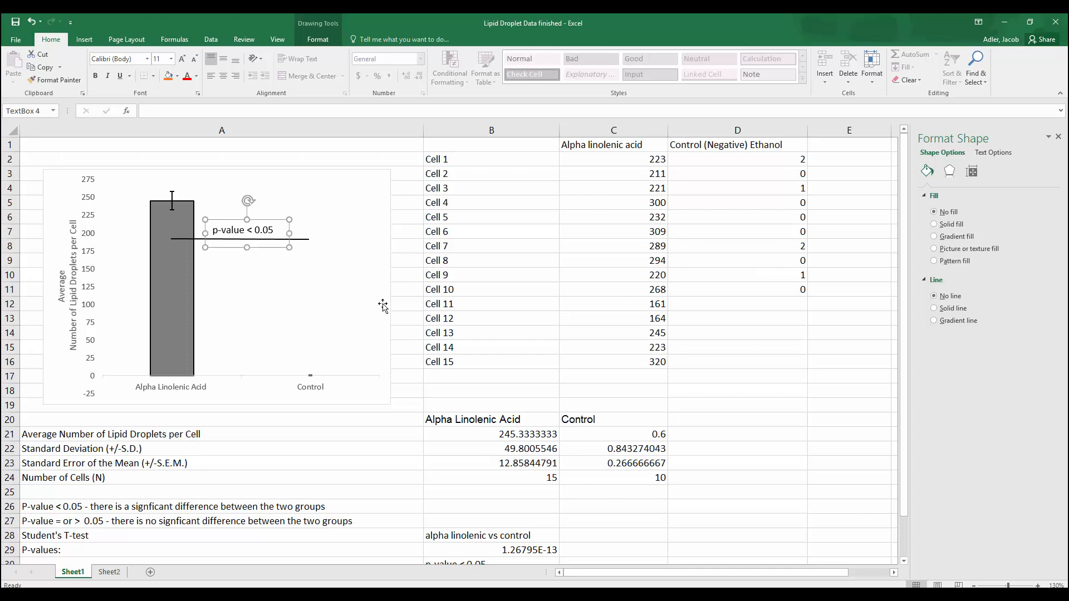
click(420, 305)
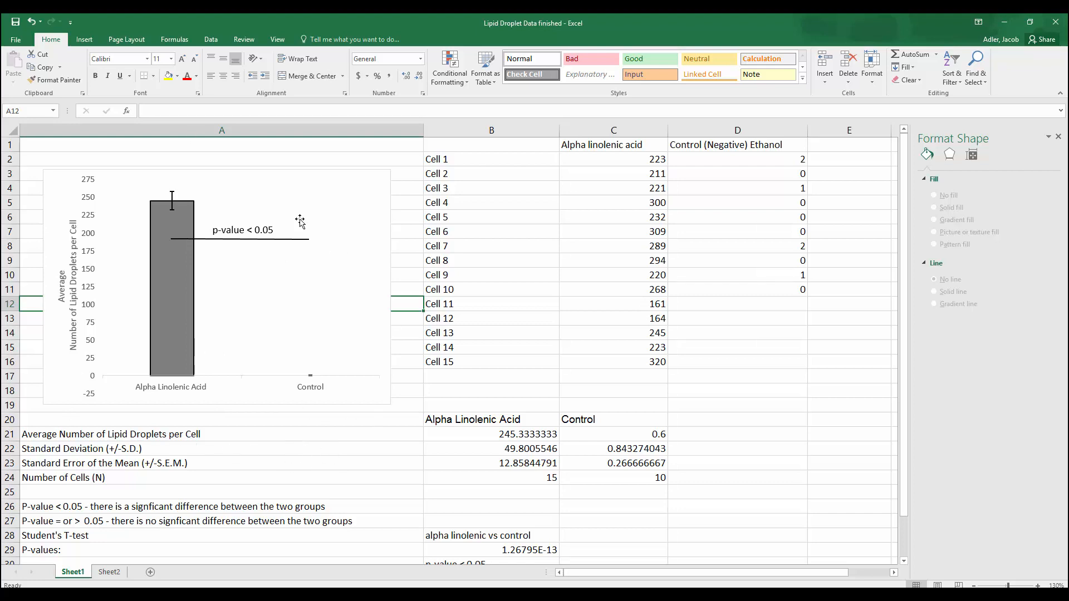
click(172, 204)
click(310, 373)
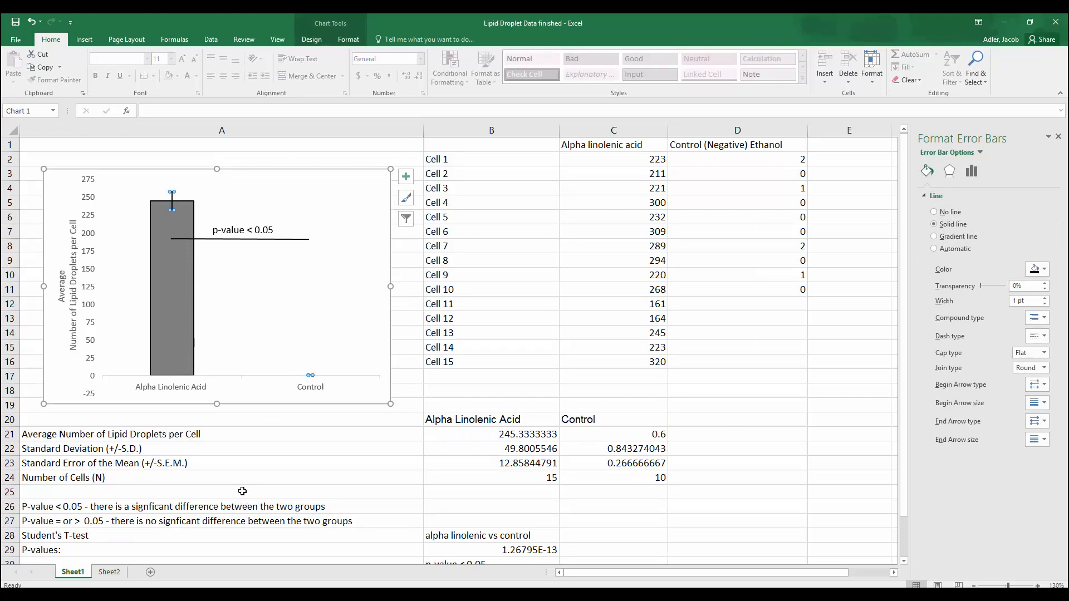
click(237, 439)
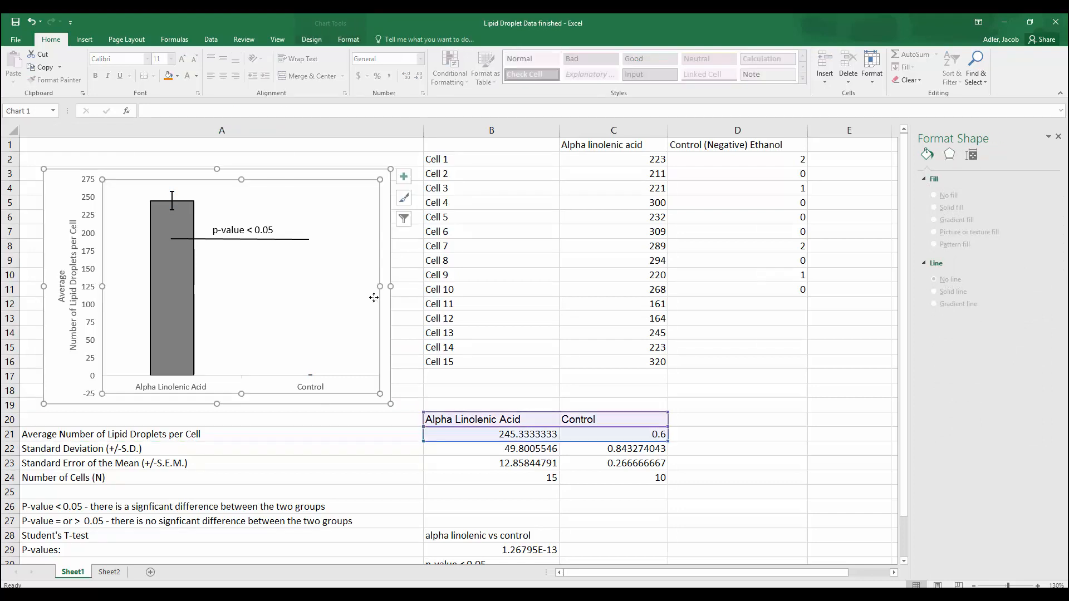
click(375, 301)
click(384, 305)
right_click(386, 306)
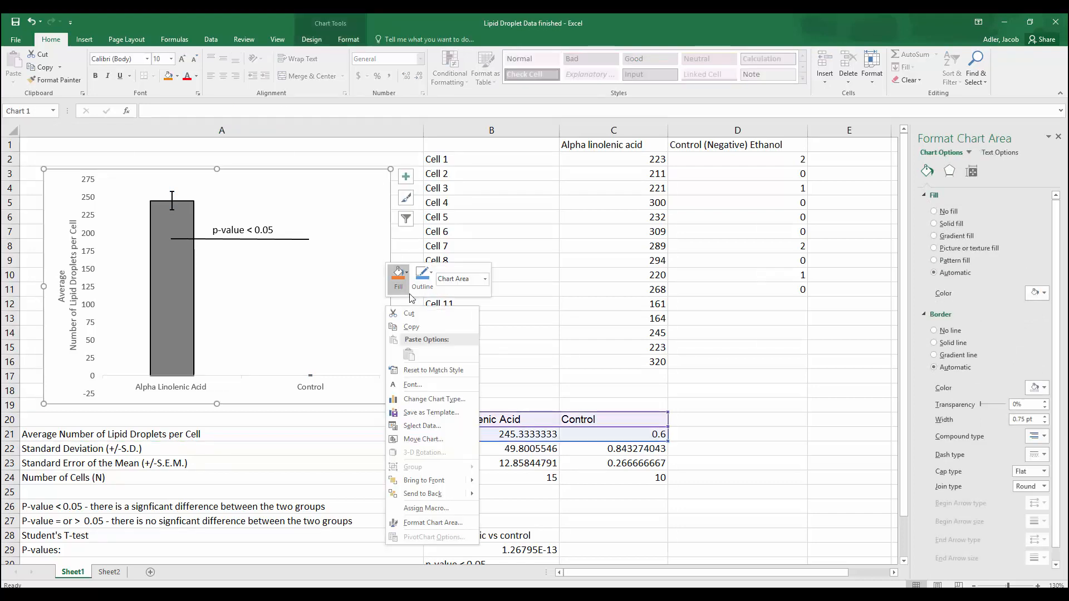
click(379, 164)
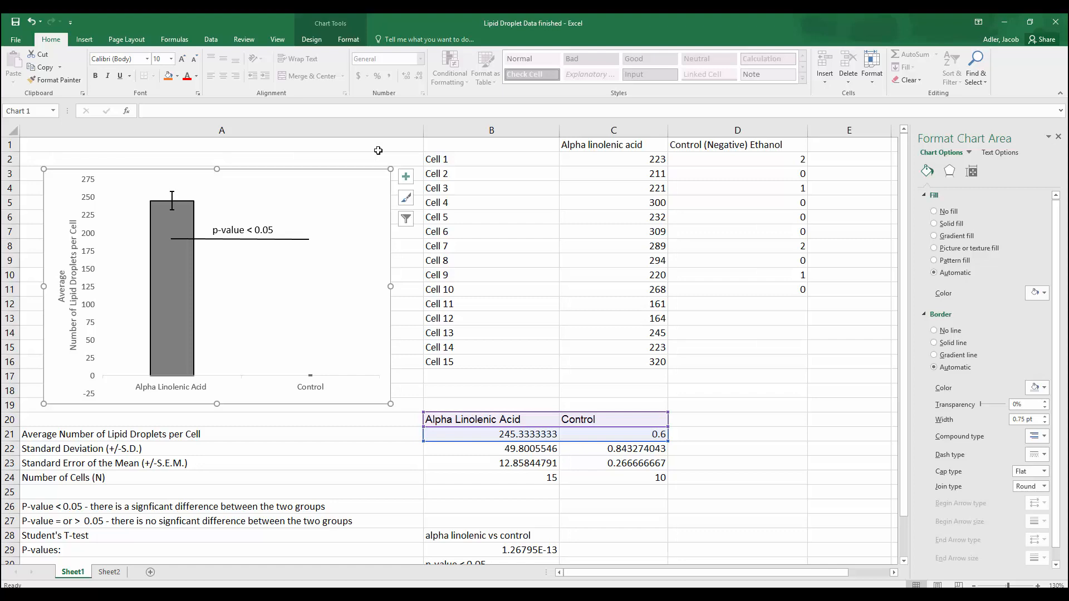
click(541, 328)
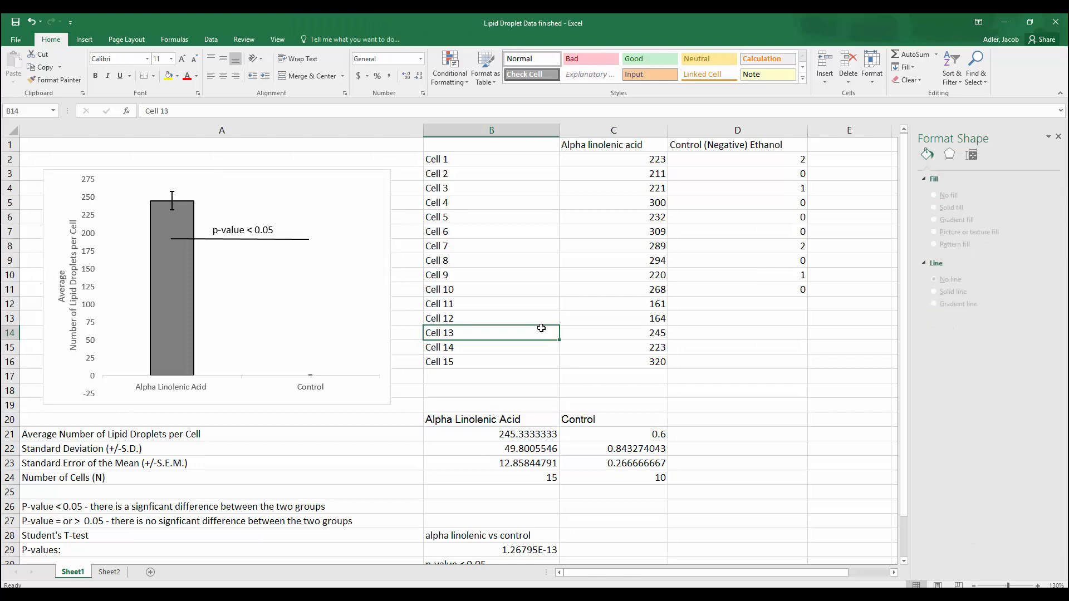